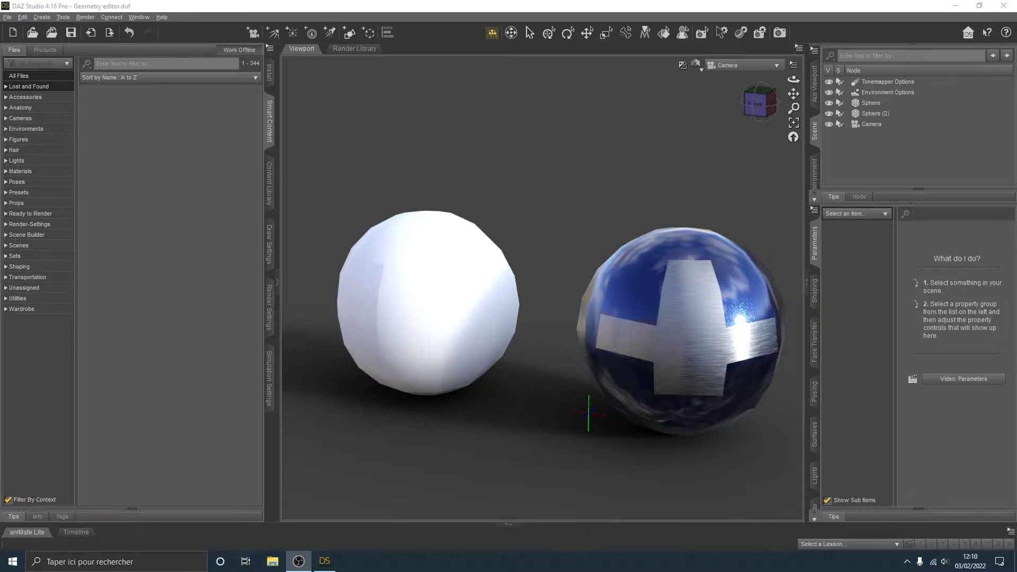
- Preview both spheres in the Hidden Line draw style and return the viewport to NVIDIA Iray
click(696, 65)
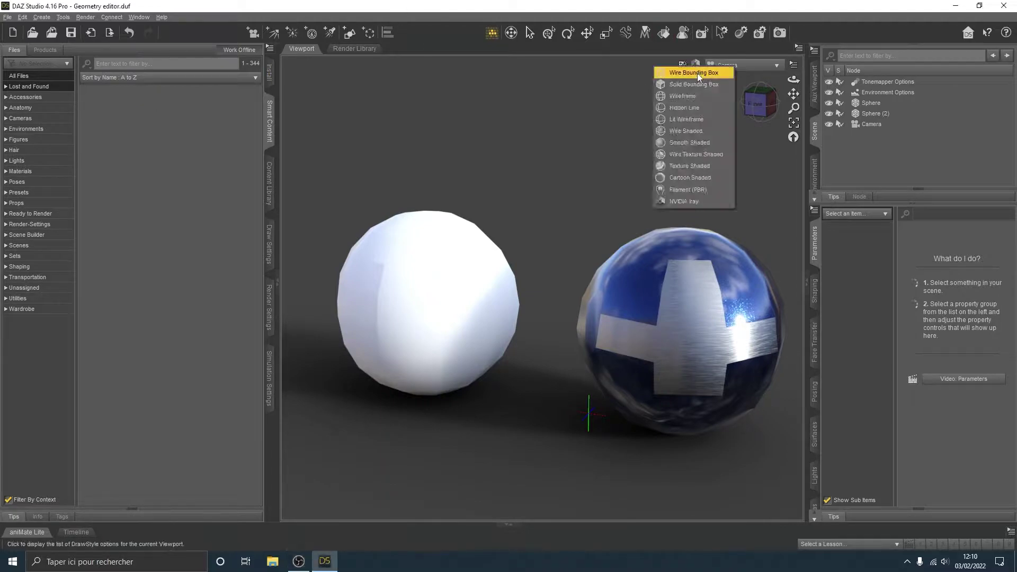
click(689, 109)
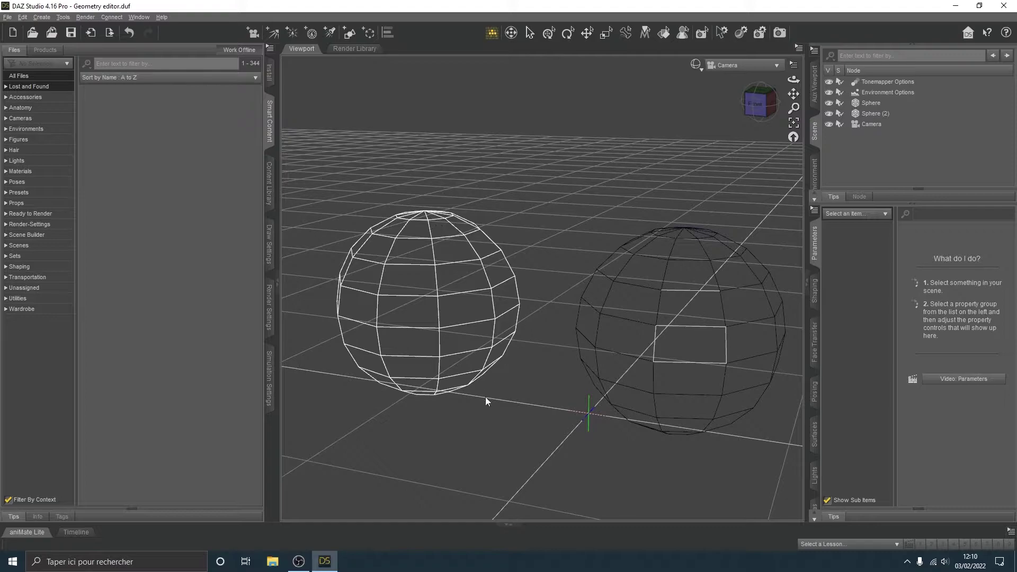
click(695, 64)
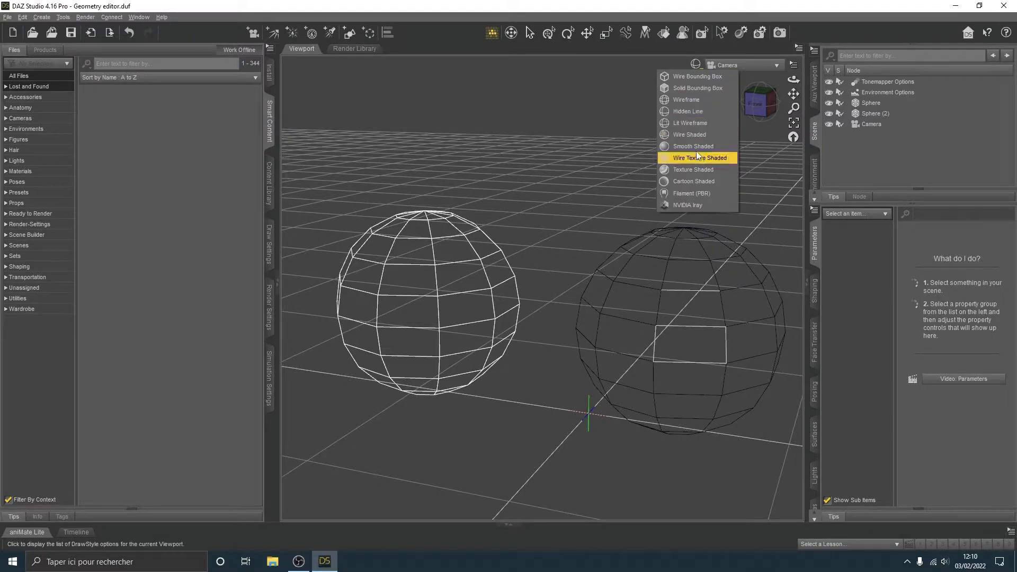
click(701, 204)
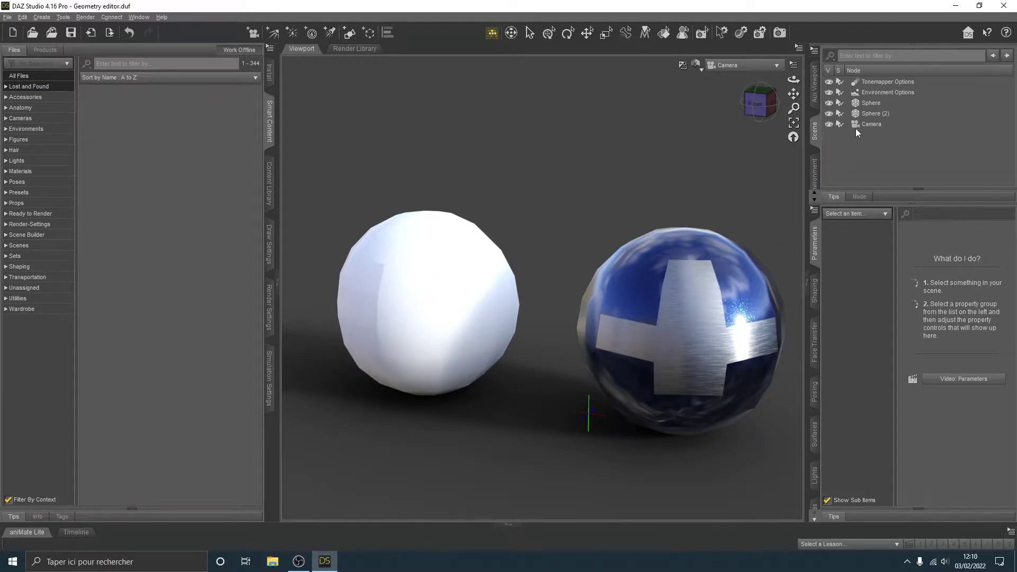
- Compare the surface zones of Sphere and Sphere (2), expanding the Default surface of Sphere (2)
click(873, 102)
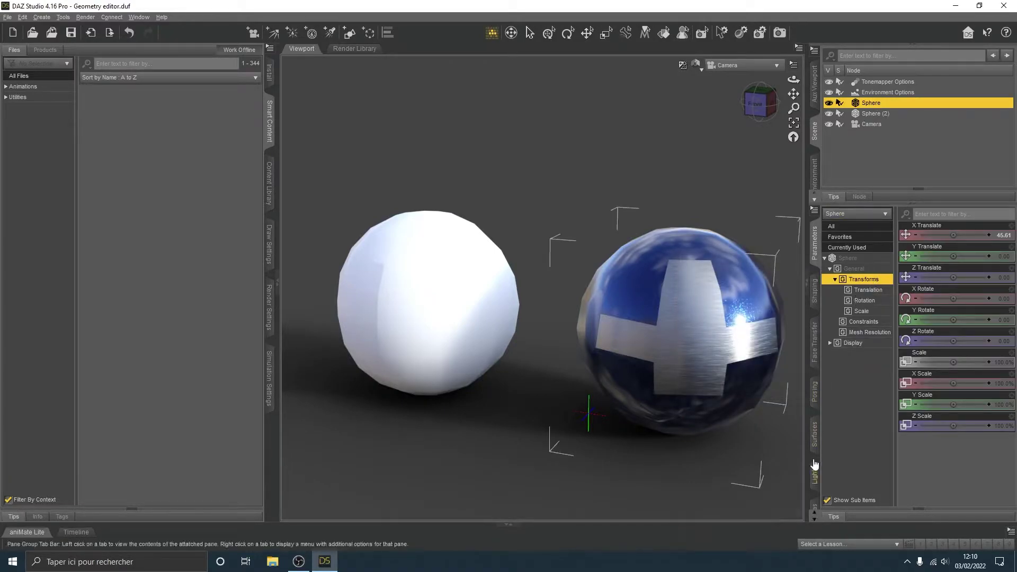
click(816, 443)
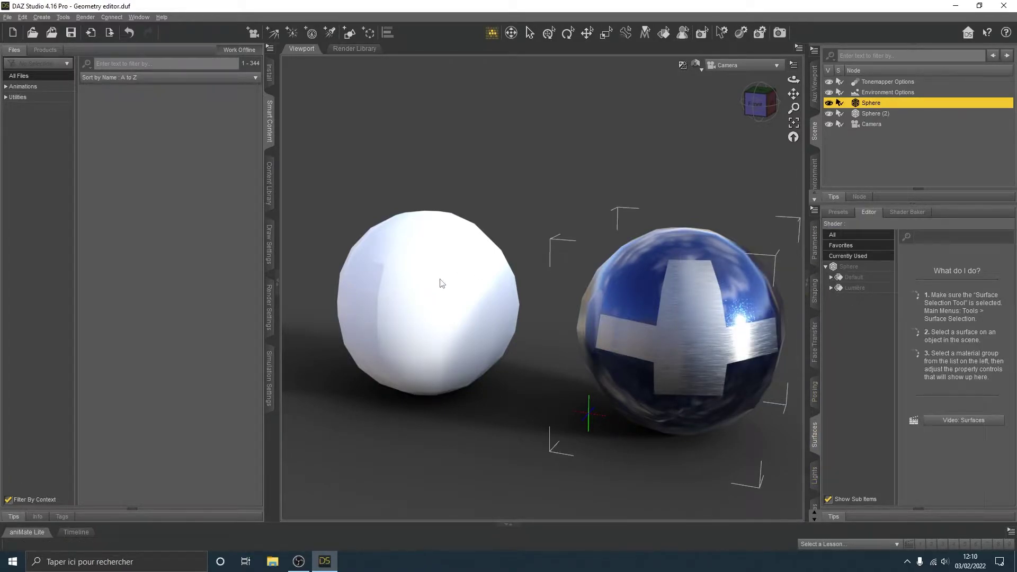
click(875, 113)
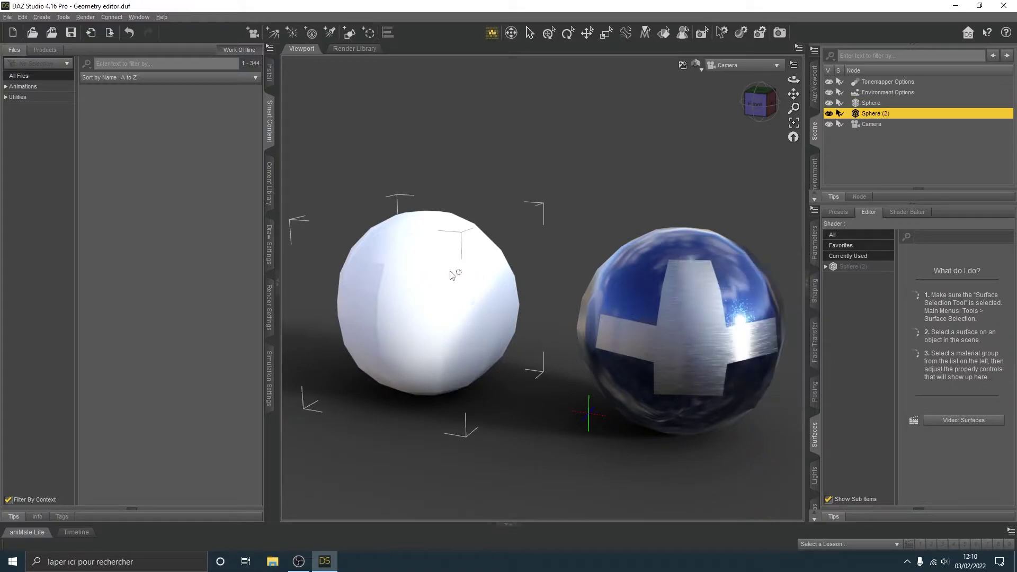
click(850, 267)
click(826, 266)
click(831, 277)
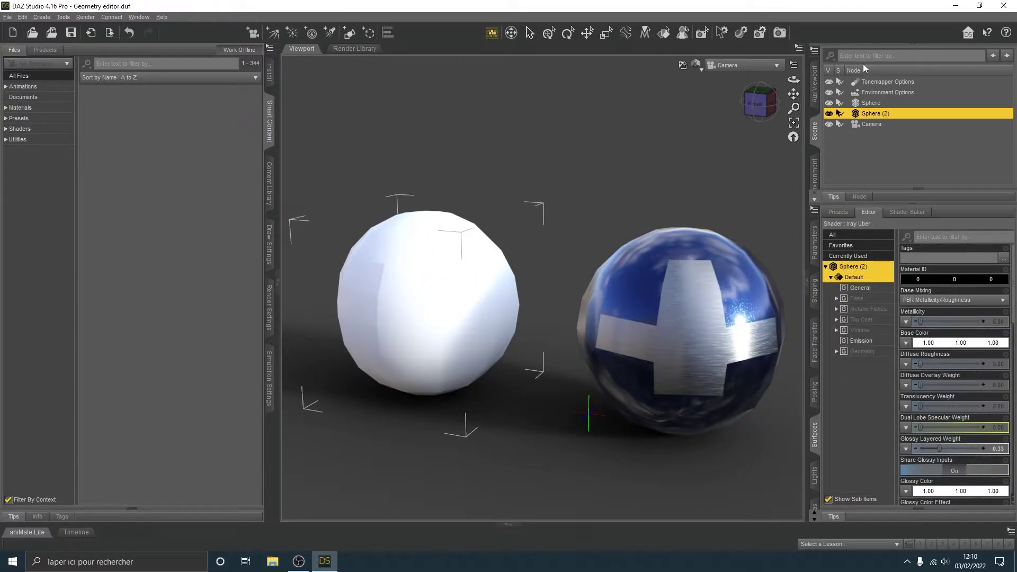
- Examine the Lumière surface settings of the blue Sphere
click(869, 124)
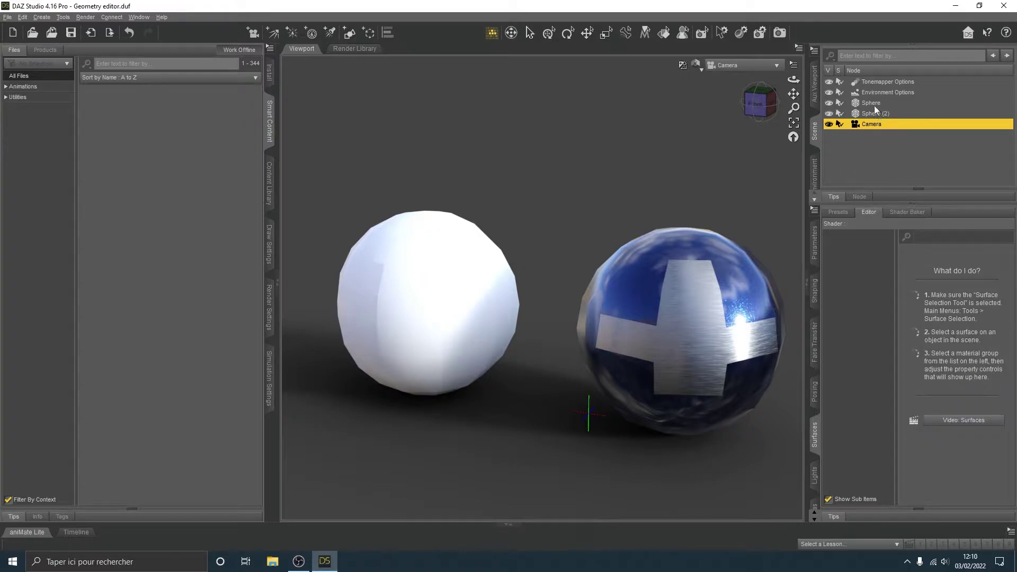
click(874, 104)
click(853, 268)
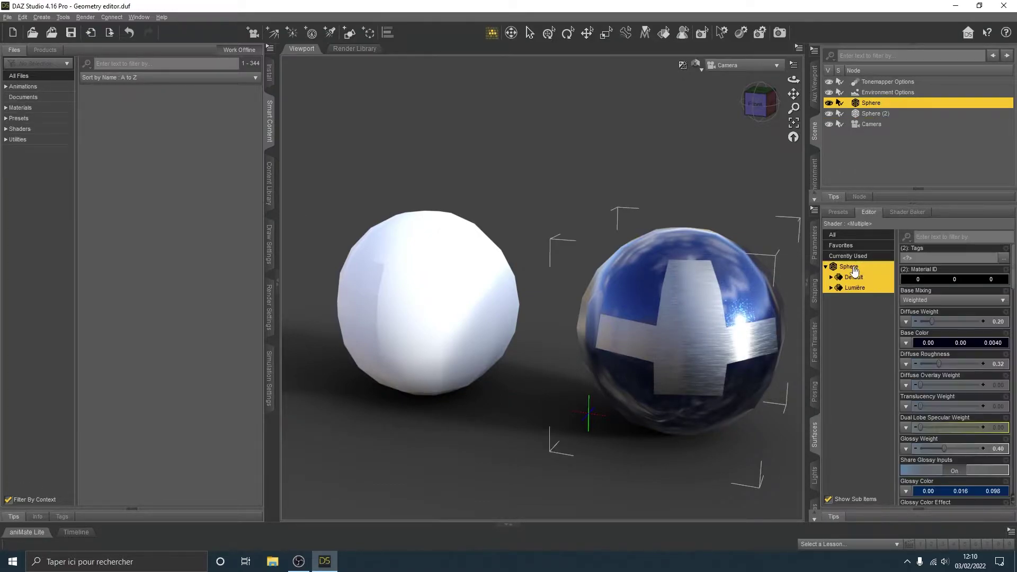
click(855, 287)
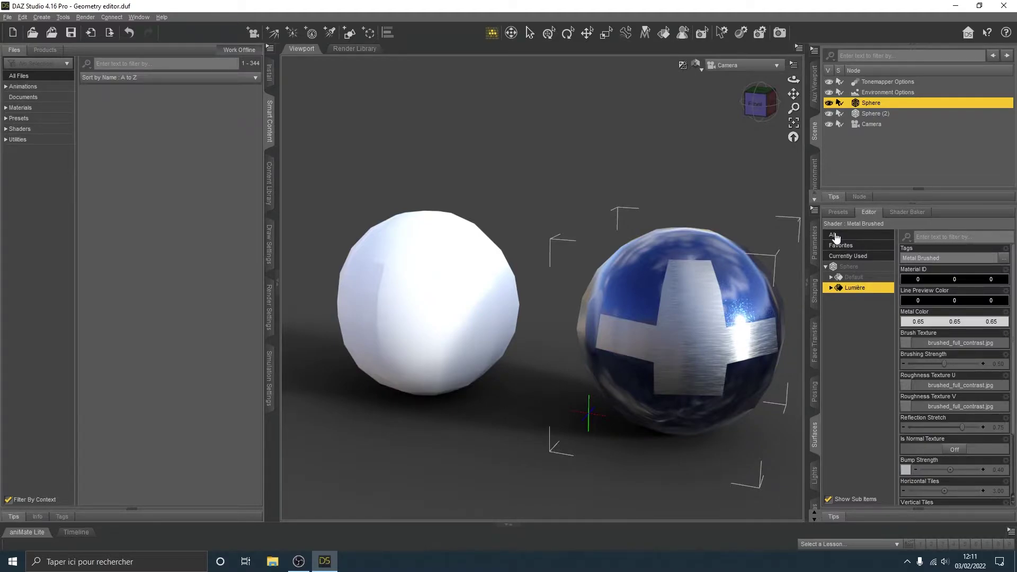
- Start a new empty scene and set the viewport draw style to Wireframe
click(13, 32)
click(507, 293)
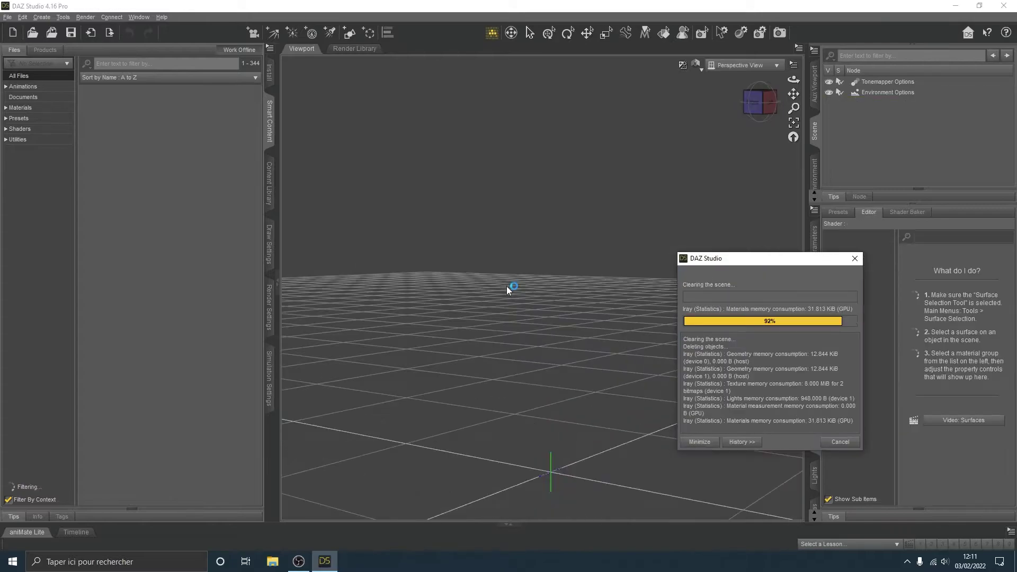
click(696, 63)
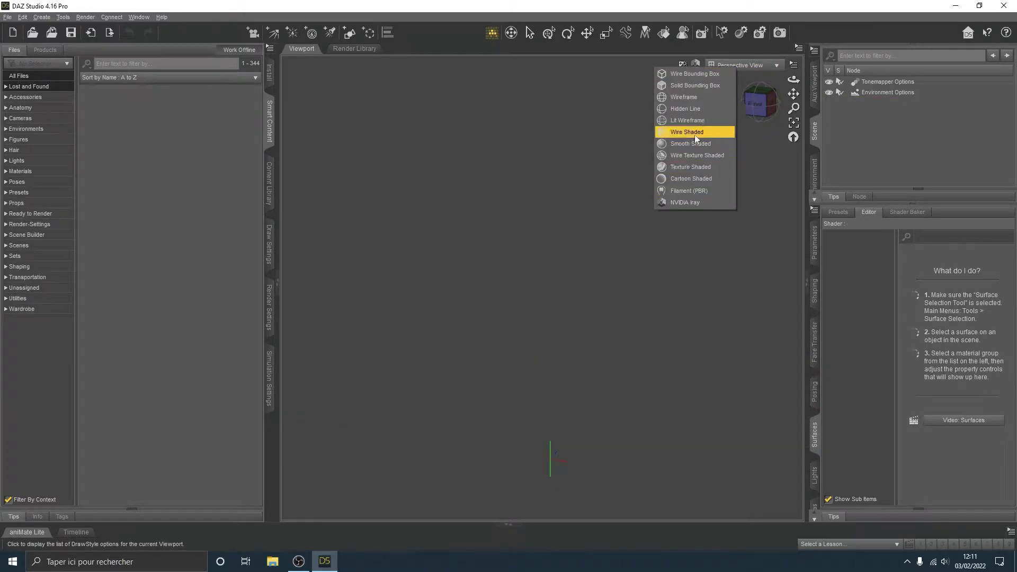
click(697, 100)
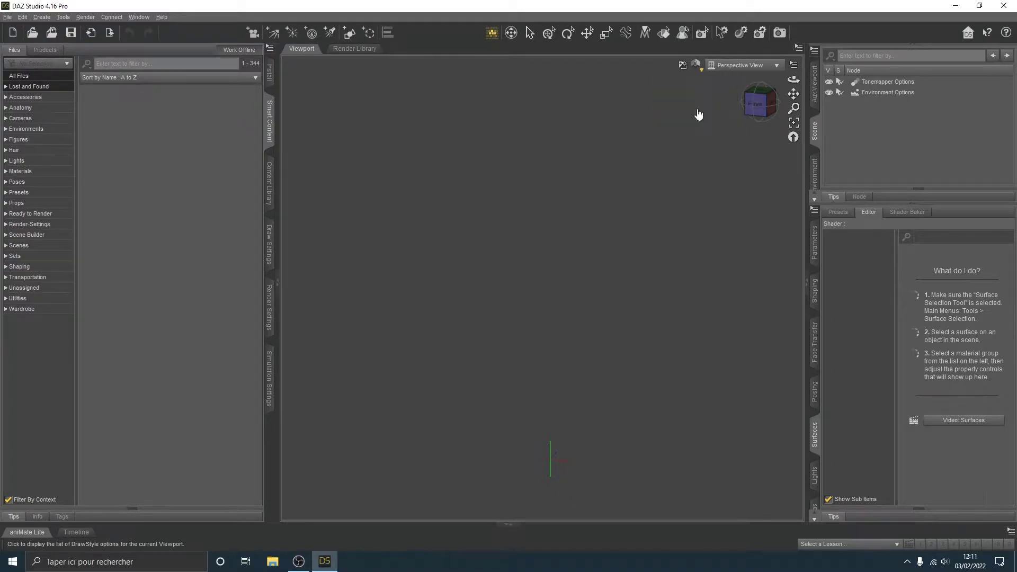
- Create a low-polygon sphere primitive in the empty scene
click(349, 33)
double_click(536, 319)
double_click(540, 331)
click(504, 347)
drag(760, 102, 751, 132)
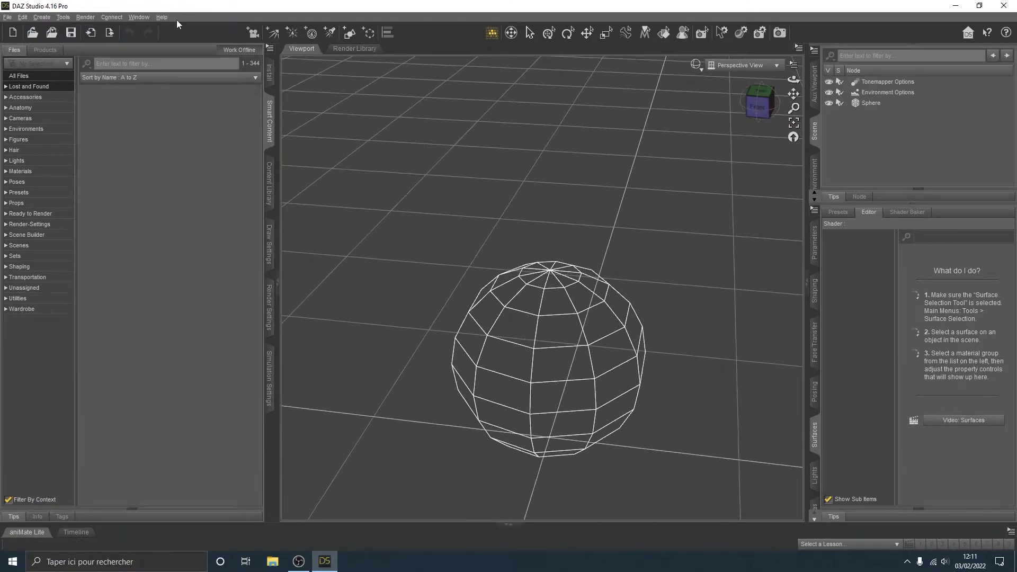
- Activate the Geometry Editor tool and select the Sphere node
click(63, 17)
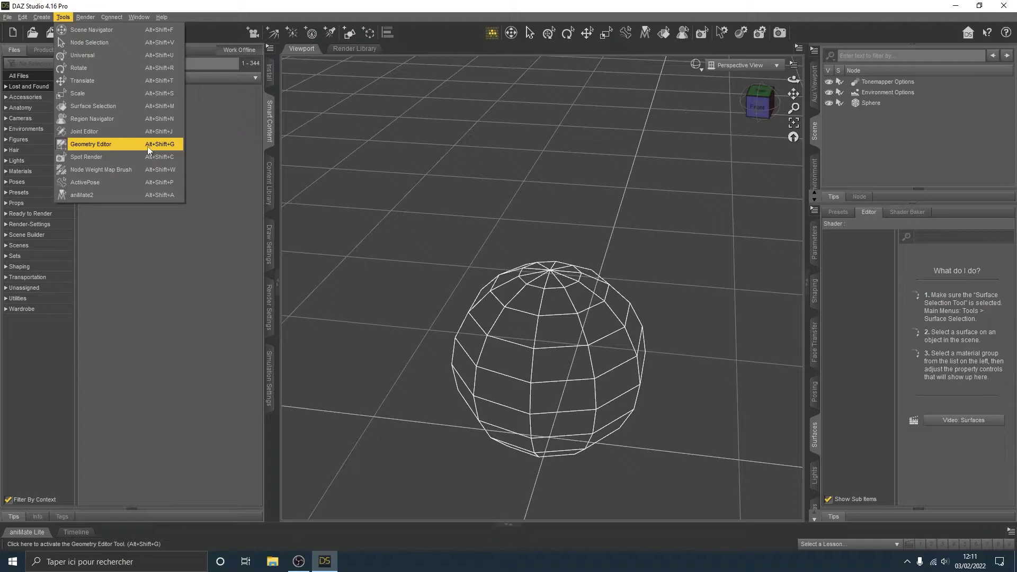
click(168, 148)
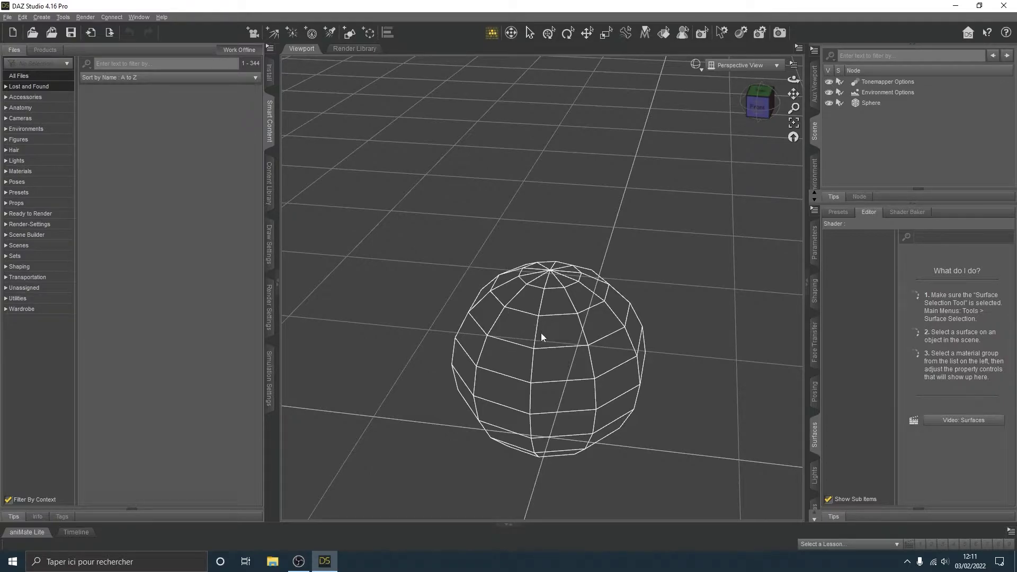
click(583, 330)
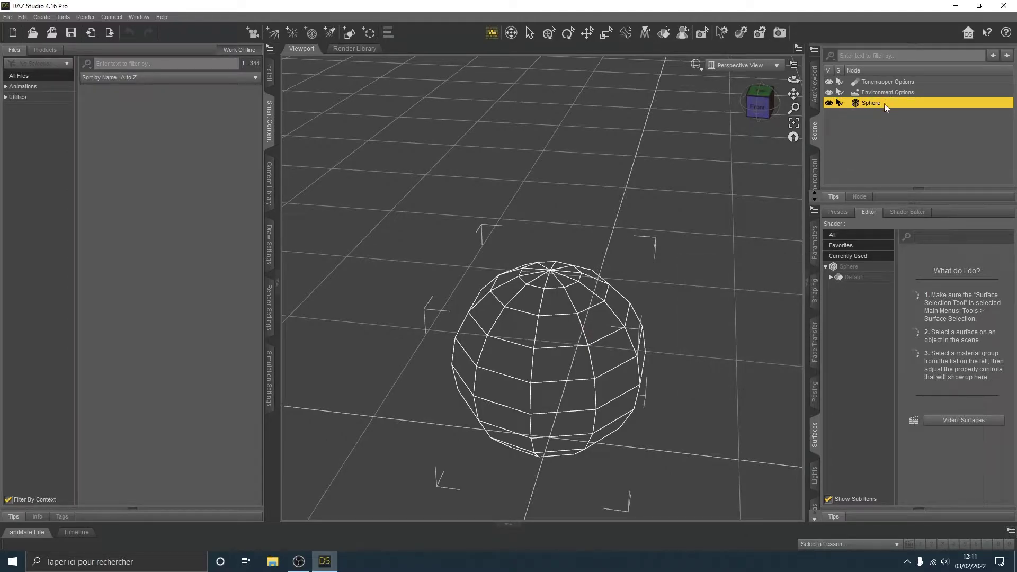
- Select a block of polygons two columns wide and four rows high on the sphere's front
mouse_move(554, 331)
mouse_down()
mouse_move(572, 414)
mouse_move(511, 382)
mouse_up()
drag(534, 340, 524, 342)
click(758, 106)
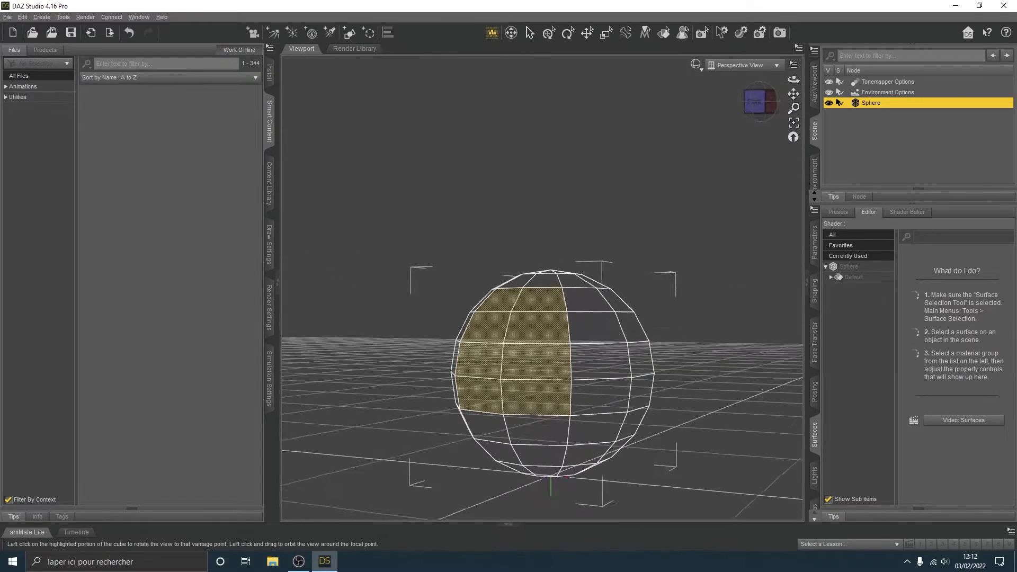
drag(793, 94, 500, 324)
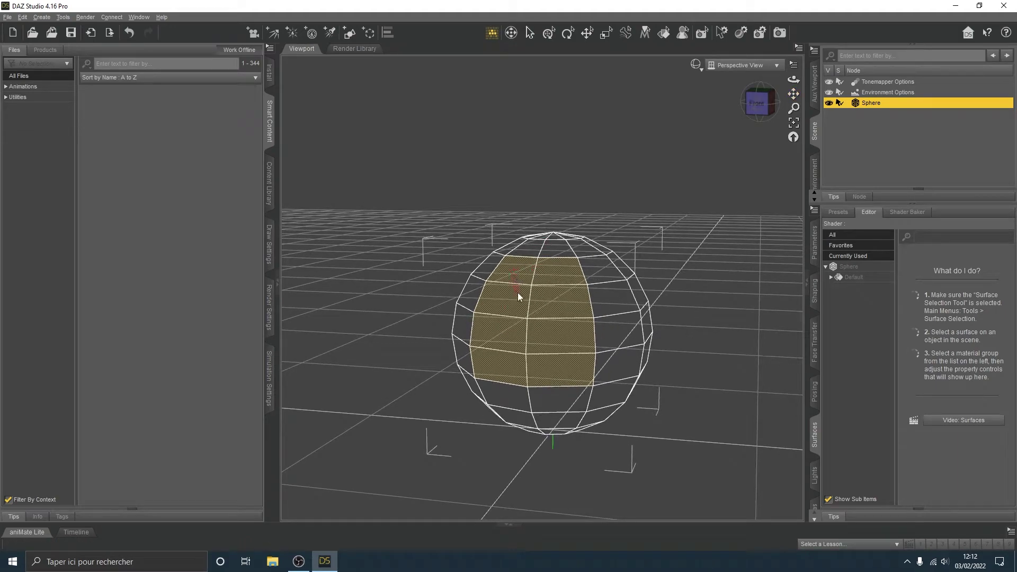
- Select a wider block of front polygons, three columns wide and four rows high
click(598, 277)
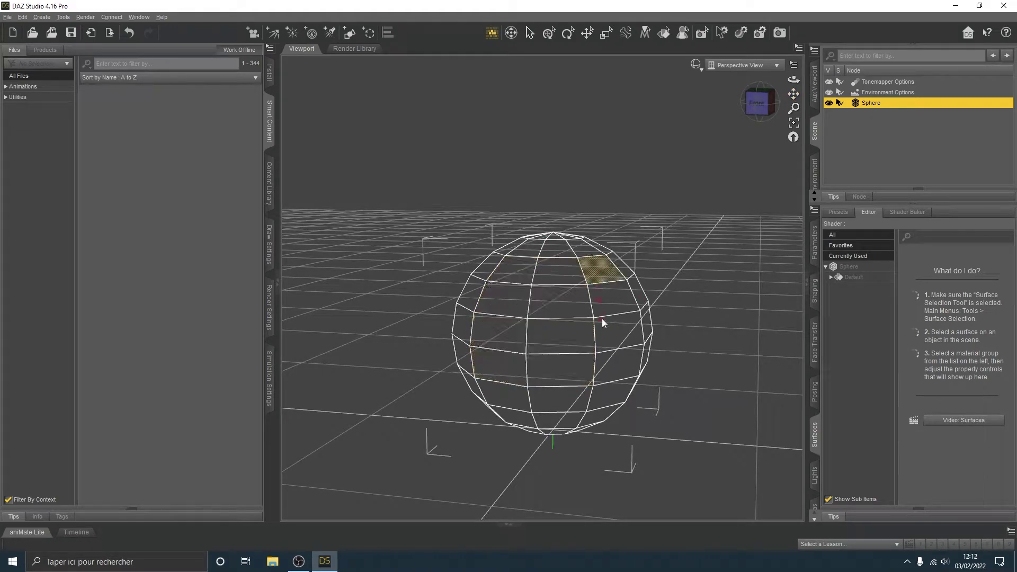
drag(586, 277, 499, 289)
mouse_move(504, 332)
mouse_down()
mouse_move(558, 369)
mouse_move(607, 332)
mouse_move(591, 284)
mouse_move(554, 297)
mouse_move(562, 325)
mouse_up()
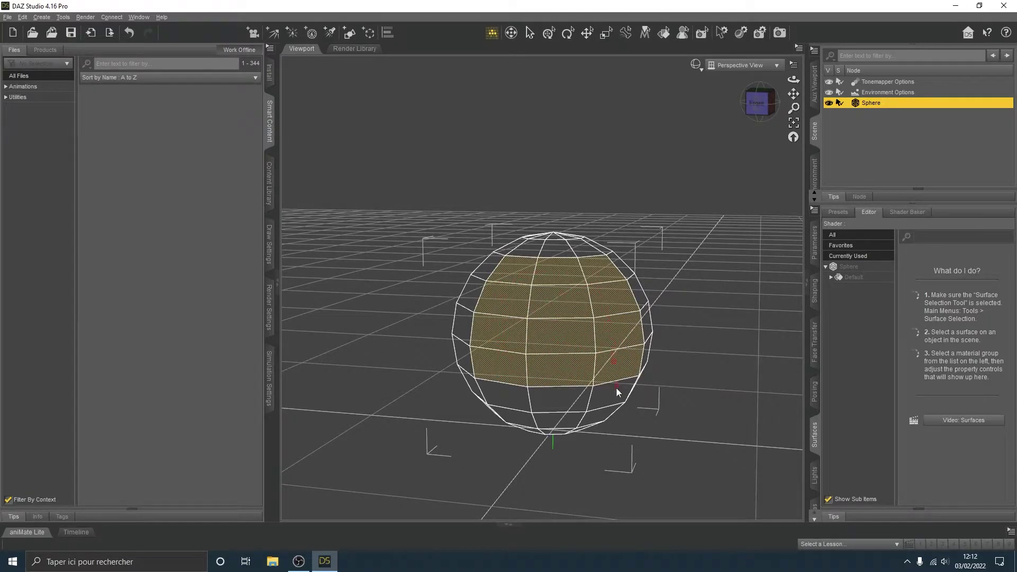
- Select single polygons one at a time across the front of the sphere
click(519, 271)
click(558, 275)
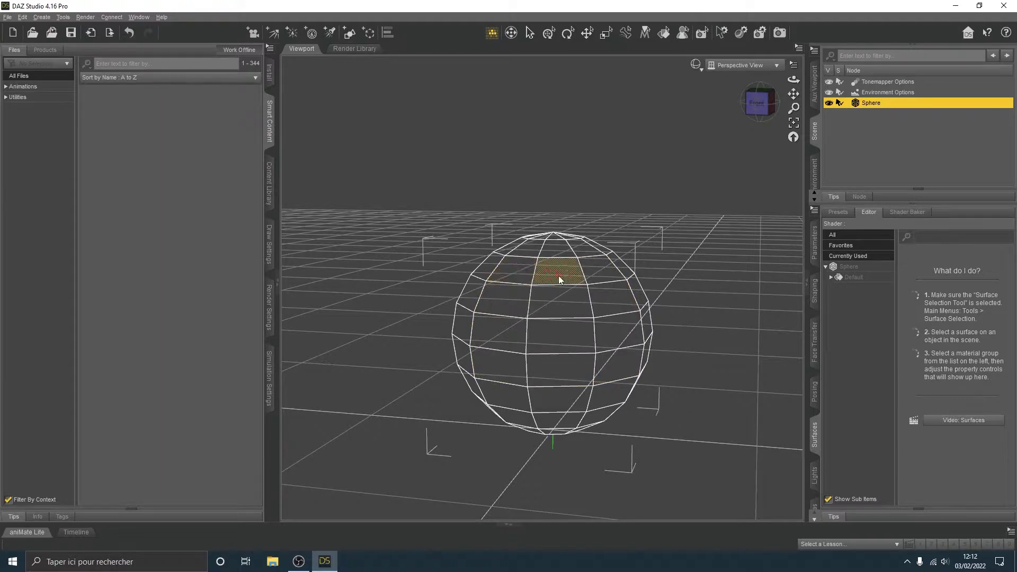
click(606, 274)
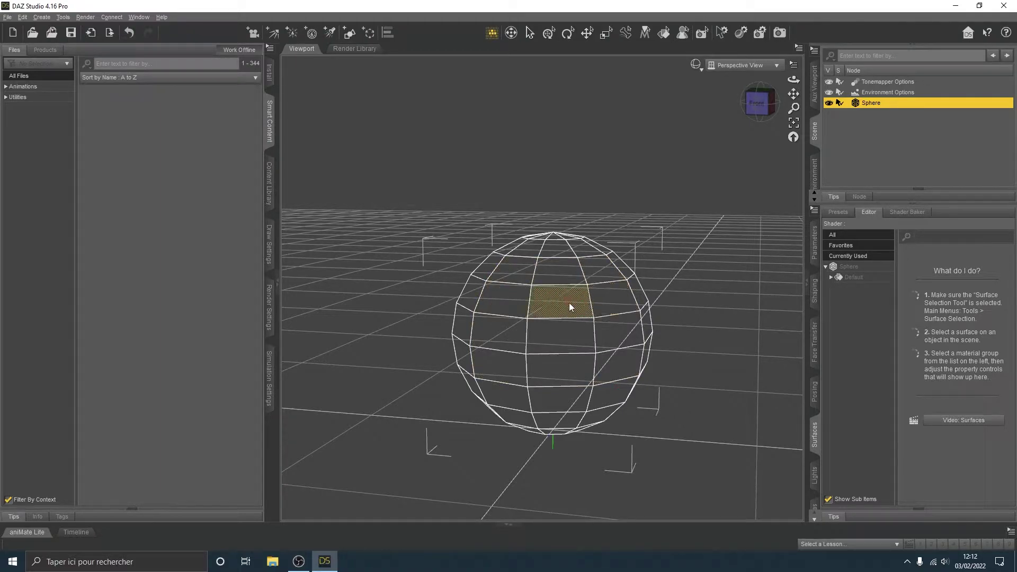
click(498, 347)
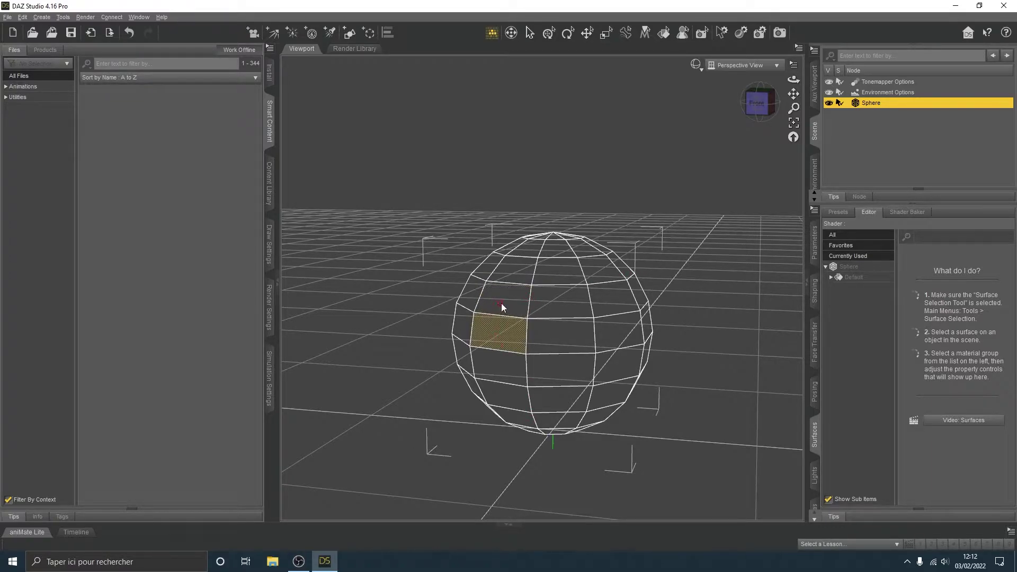
- Select a three-by-three block of front polygons, deselect it, and select only the central column, four polygons high
mouse_move(504, 303)
mouse_down()
mouse_move(566, 301)
mouse_move(565, 338)
mouse_move(618, 302)
mouse_move(610, 364)
mouse_move(550, 380)
mouse_move(508, 371)
mouse_move(518, 411)
mouse_up()
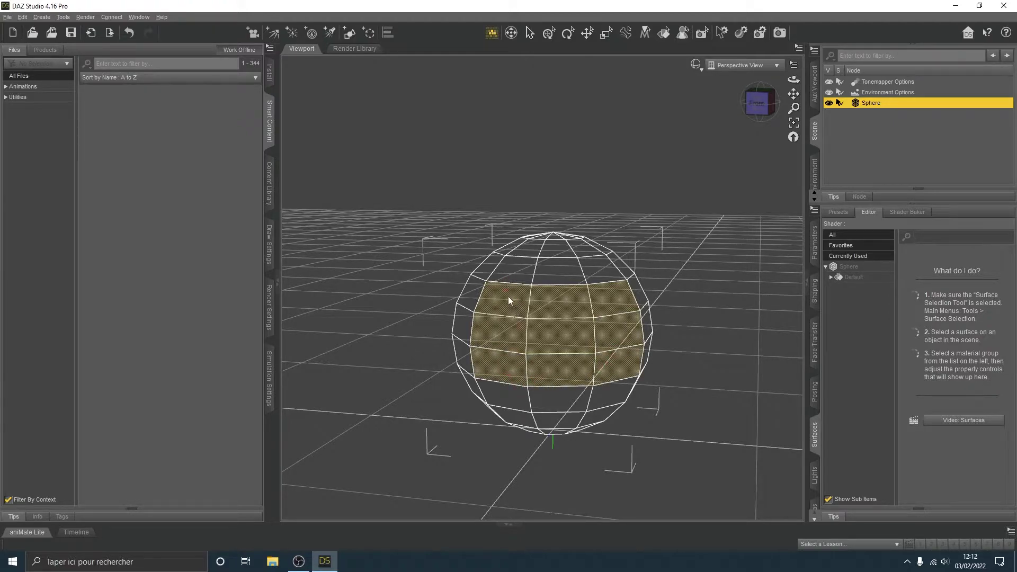
mouse_move(514, 300)
ctrl+mouse_down()
mouse_move(559, 306)
mouse_move(558, 337)
mouse_move(500, 350)
mouse_move(506, 341)
mouse_move(529, 373)
mouse_move(507, 370)
mouse_move(634, 364)
mouse_move(611, 328)
ctrl+mouse_up()
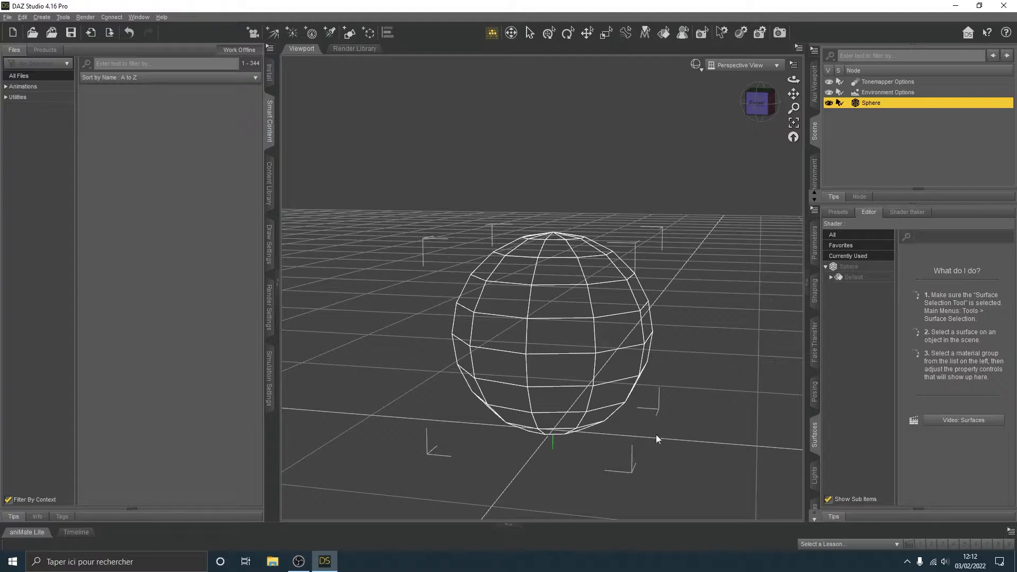
drag(551, 270, 566, 379)
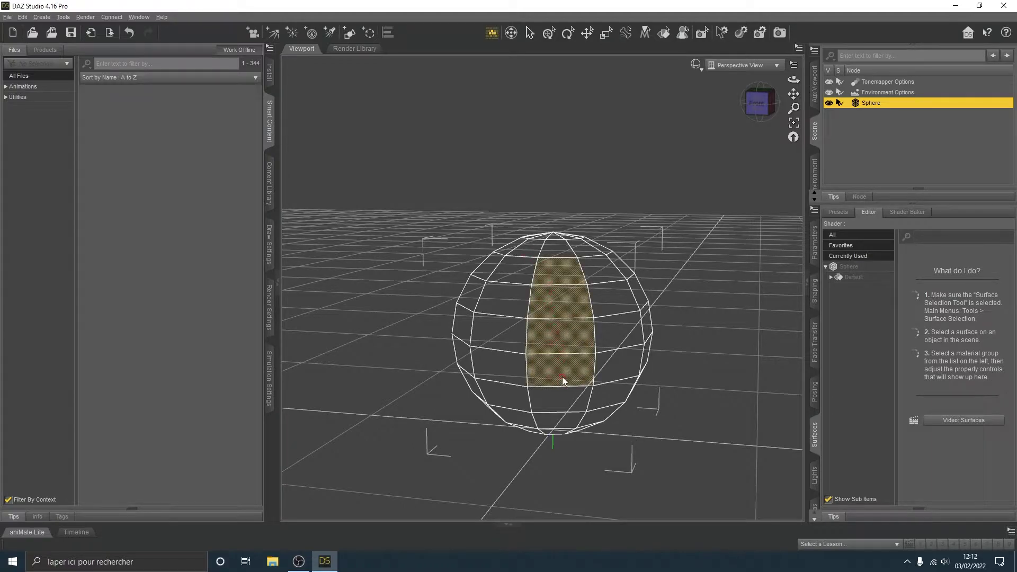
- Switch the selection type to Edge Selection and select several edges on the sphere's front
right_click(548, 272)
mouse_move(560, 280)
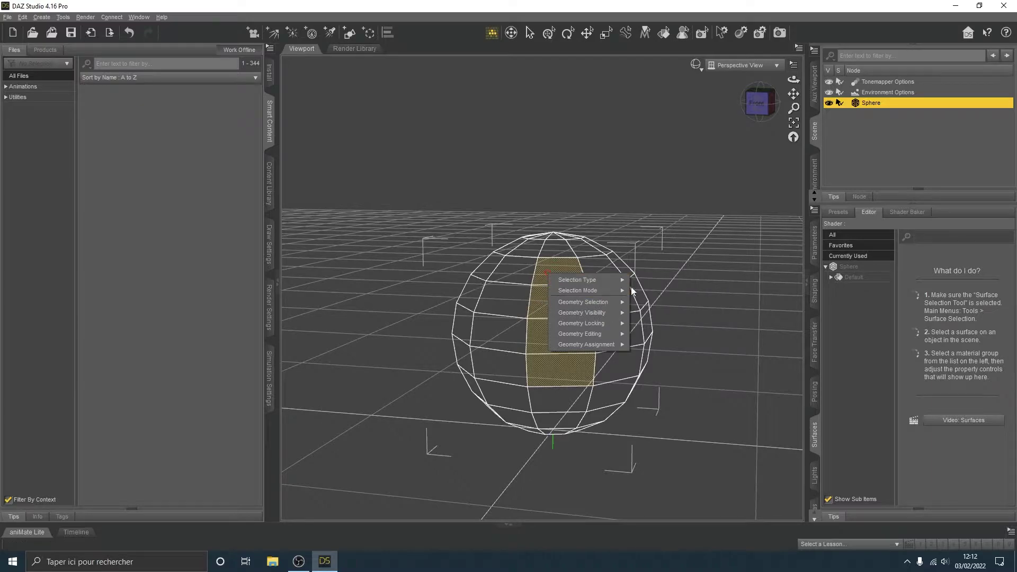
mouse_move(621, 280)
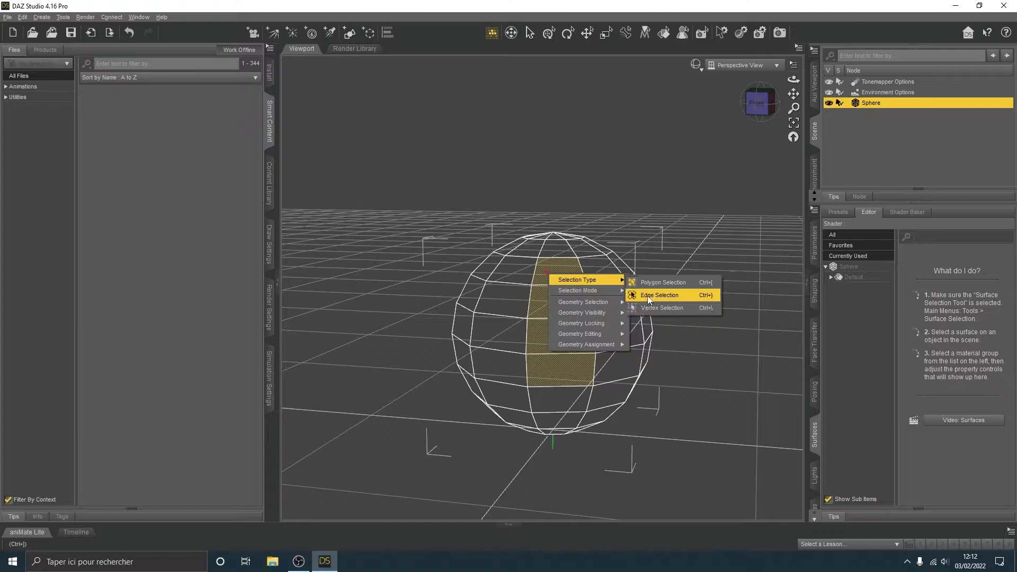
click(648, 296)
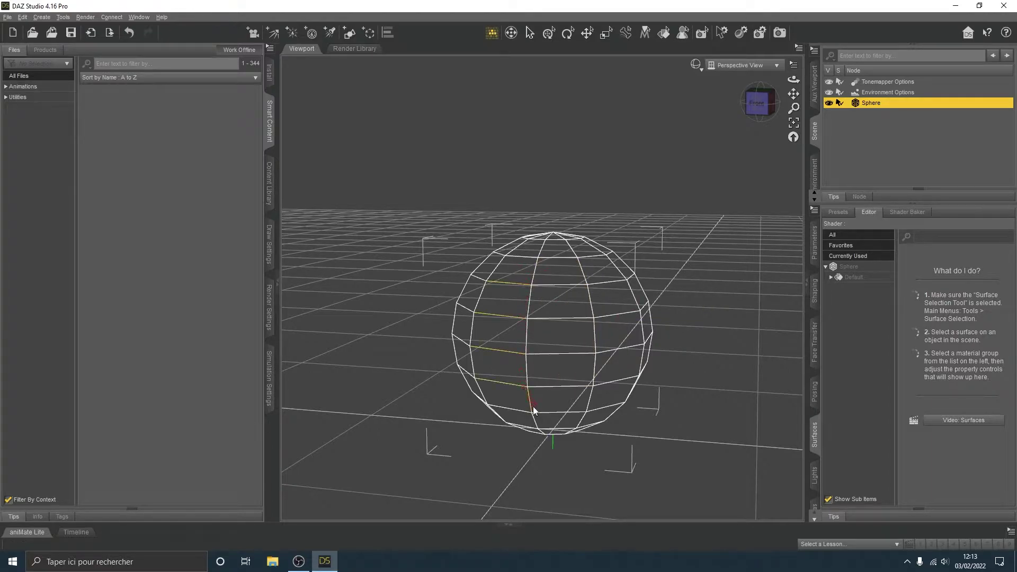
- Switch the selection type to Vertex Selection and select vertices on the upper front of the sphere
right_click(551, 288)
mouse_move(593, 294)
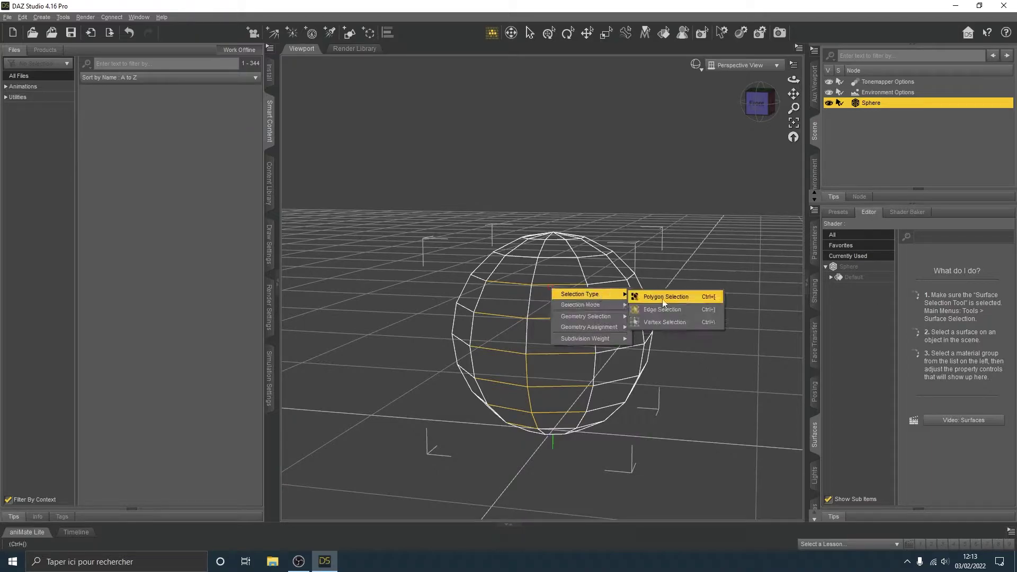
click(665, 322)
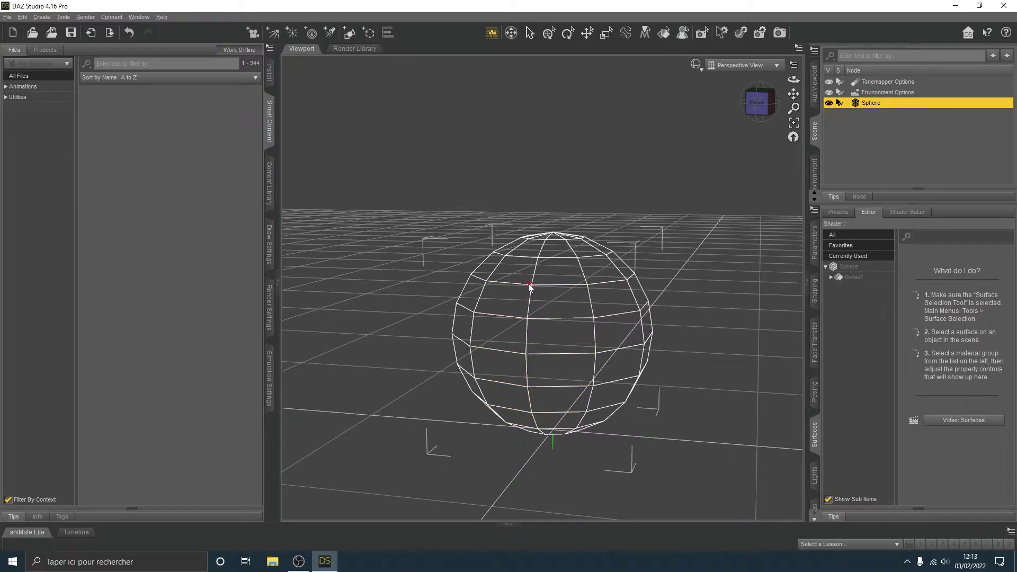
alt+drag(526, 309, 527, 313)
scroll(527, 313, up, 15)
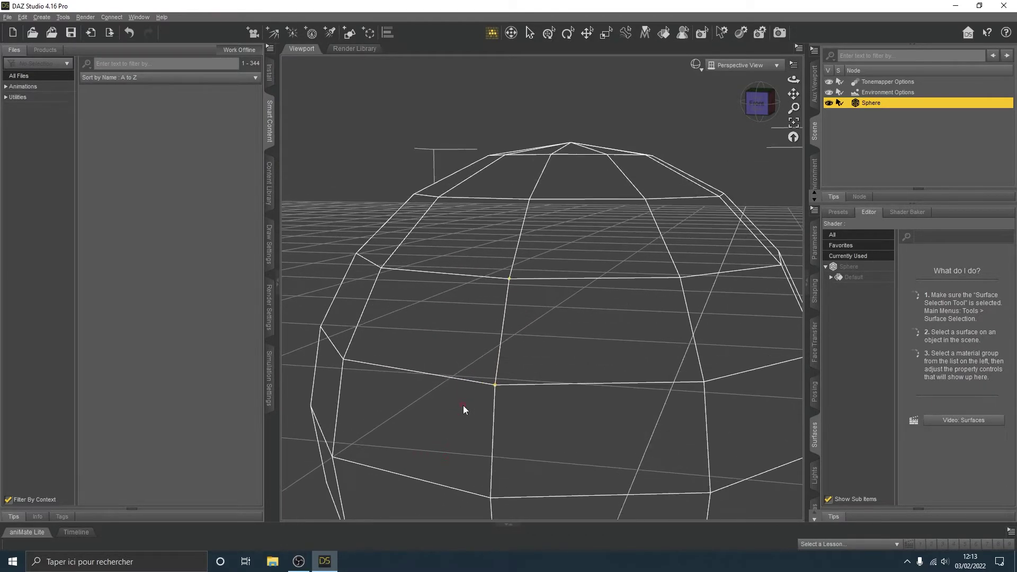
scroll(424, 268, down, 10)
scroll(483, 287, up, 3)
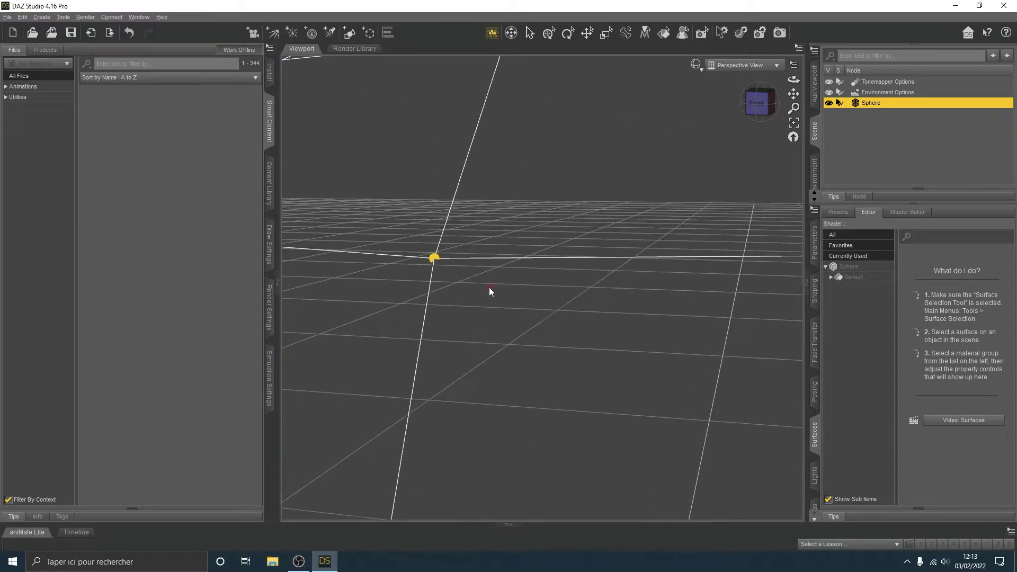
- Switch the sphere's selection type back to Polygon Selection
scroll(487, 288, down, 6)
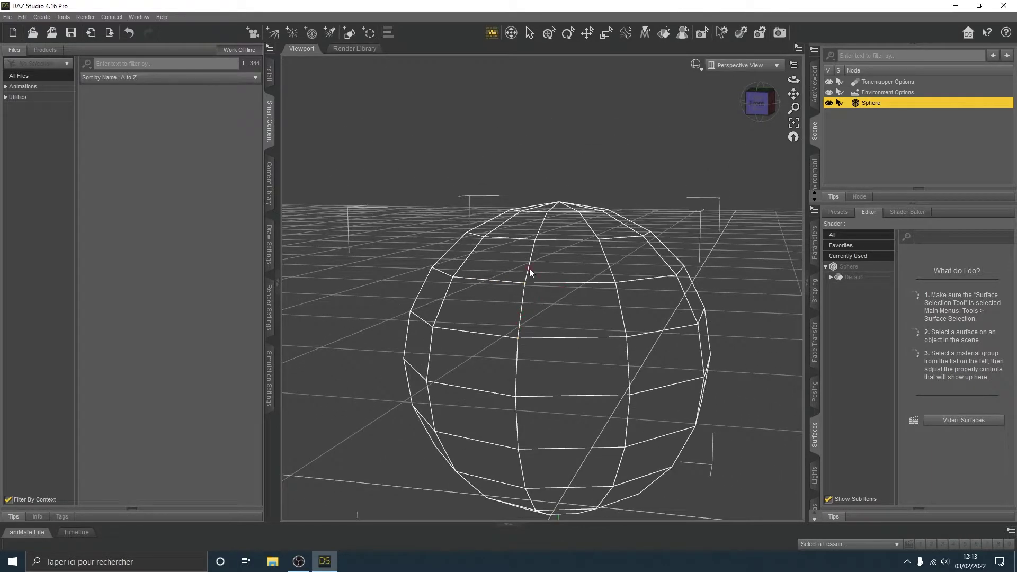
right_click(529, 268)
mouse_move(562, 274)
click(636, 277)
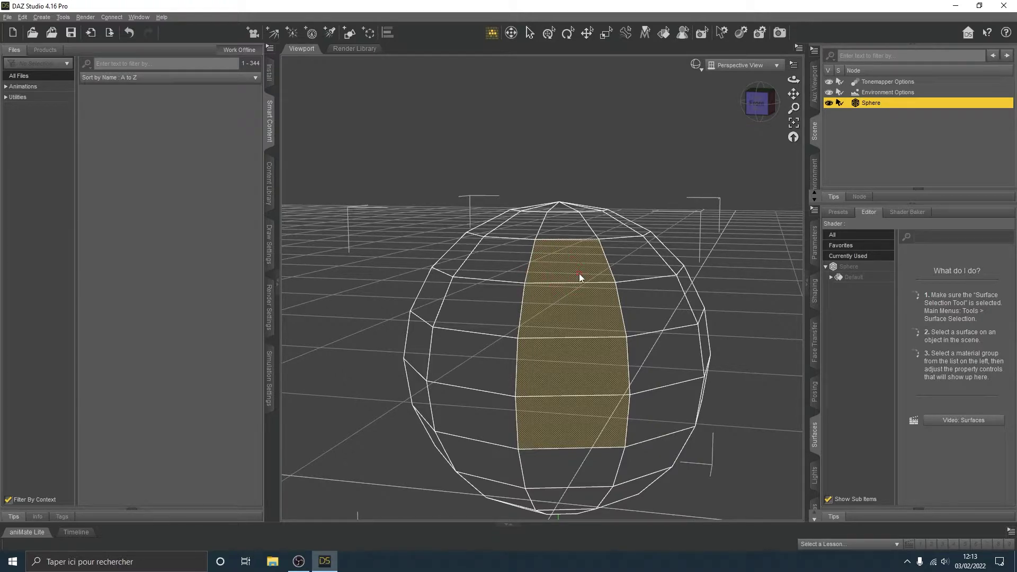
- Using the Drag Selection mode, extend the selection across two adjacent columns of polygons on the sphere's front
right_click(559, 280)
mouse_move(608, 298)
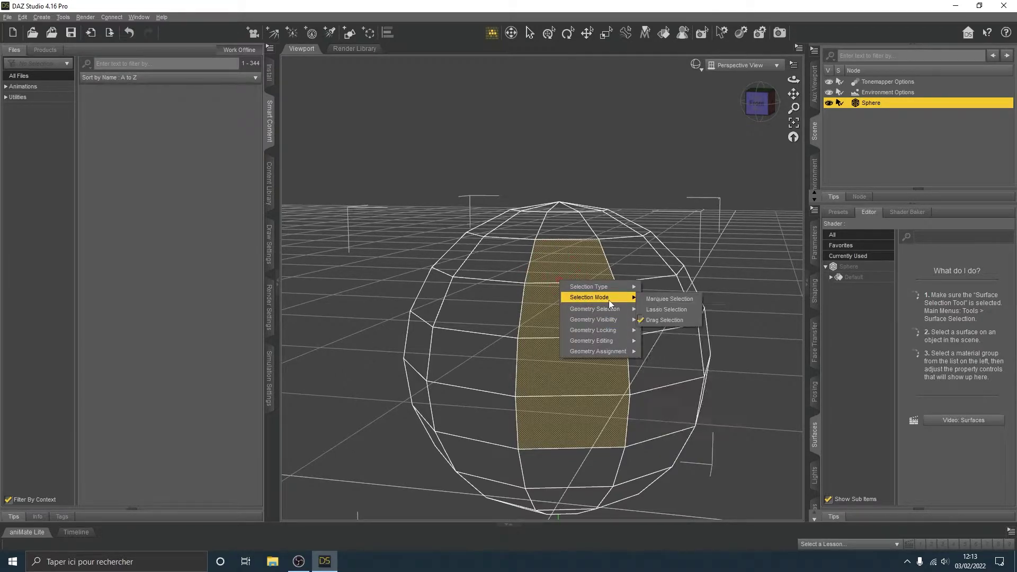
click(659, 301)
click(500, 274)
drag(504, 261, 562, 482)
- Change the selection mode to Lasso Selection and lasso polygons around the sphere's middle rows
right_click(535, 301)
mouse_move(586, 319)
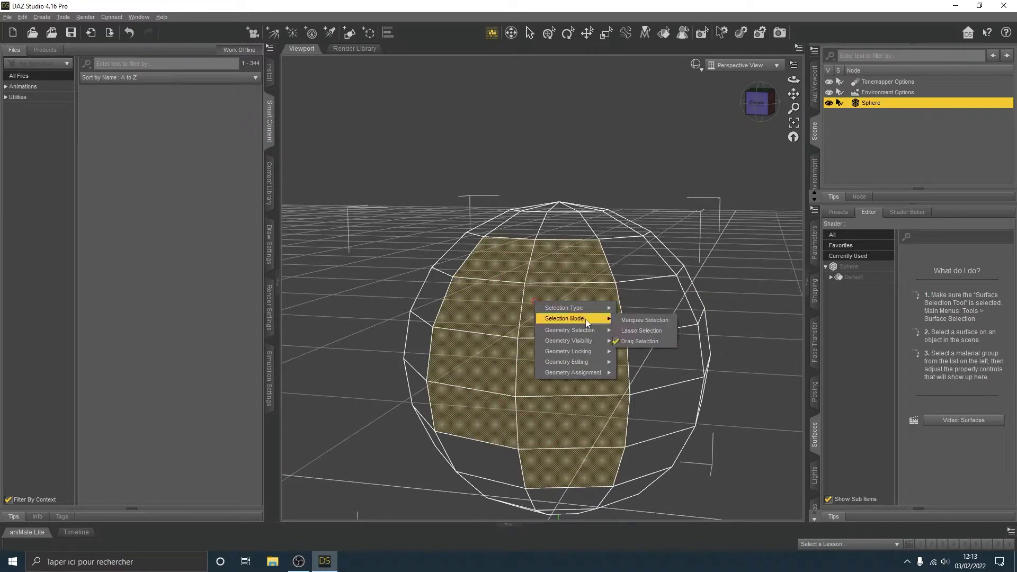
click(643, 331)
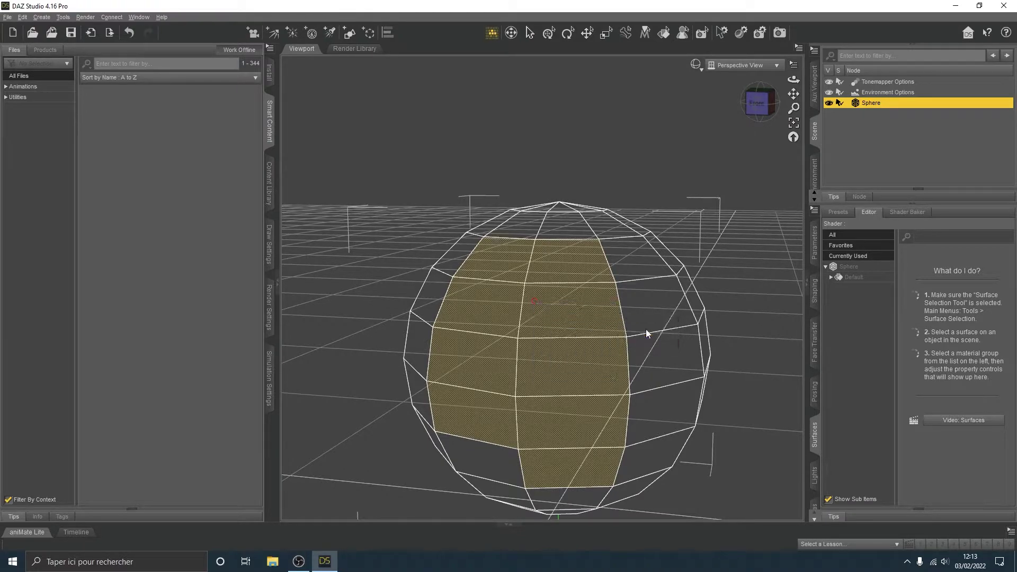
click(676, 306)
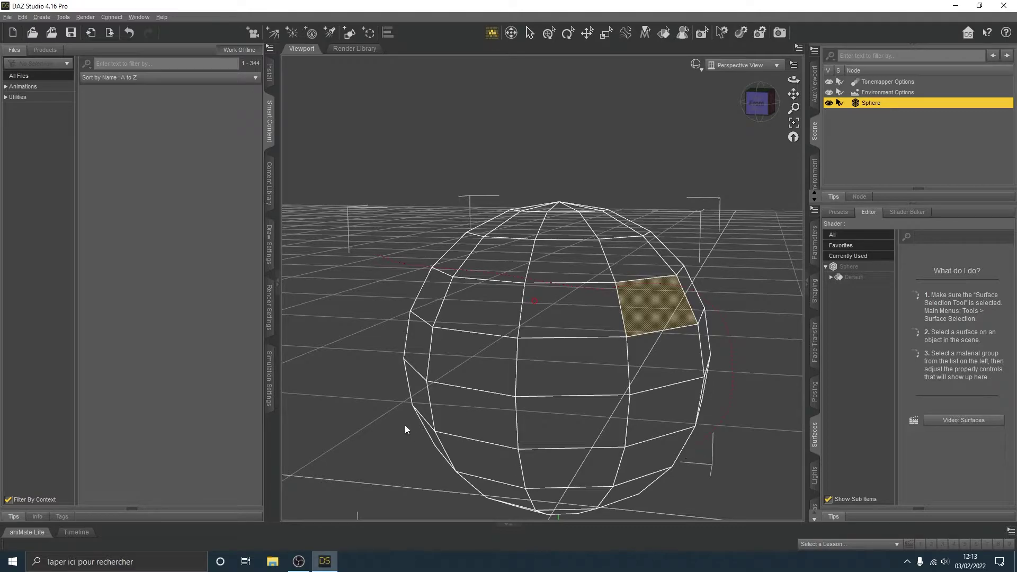
drag(370, 249, 372, 260)
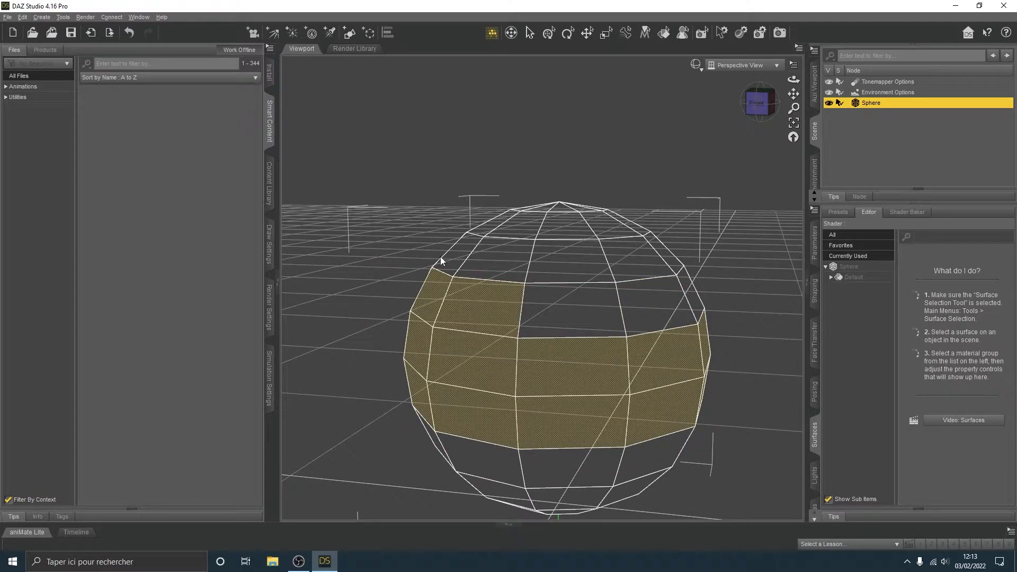
- Change the selection mode to Marquee Selection and box-select large areas of polygons on the sphere
right_click(537, 292)
mouse_move(599, 309)
click(647, 311)
click(588, 303)
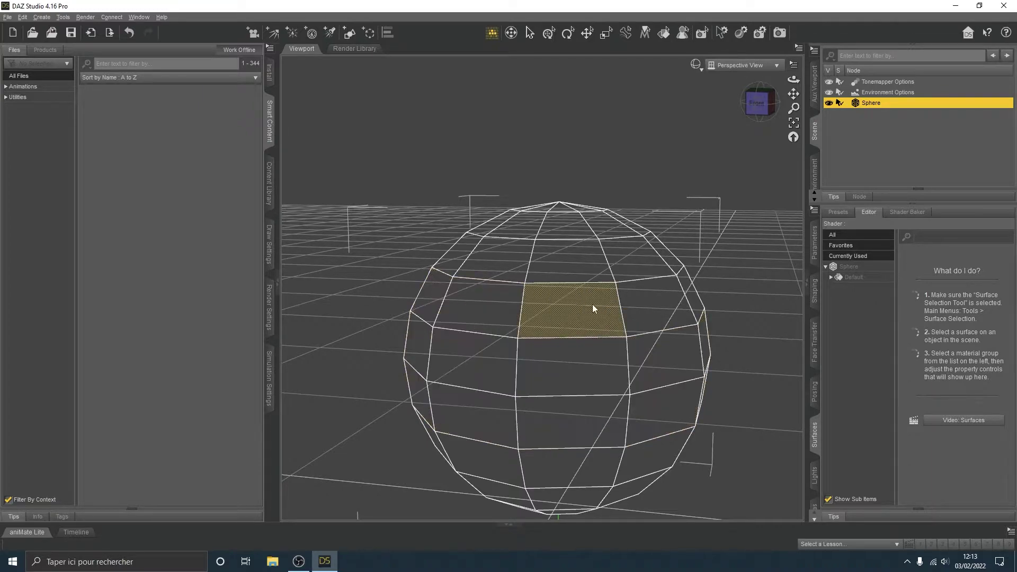
drag(435, 262, 724, 438)
drag(765, 462, 765, 463)
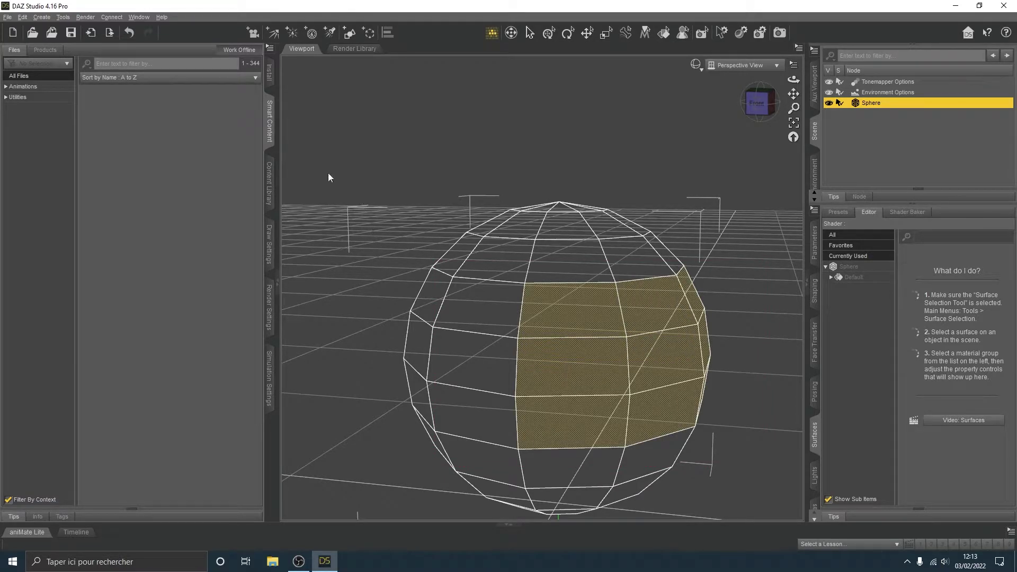
drag(756, 465, 759, 460)
- Return the selection mode to Drag Selection and select polygons in two adjacent columns on the sphere's front
right_click(577, 309)
mouse_move(629, 323)
click(679, 346)
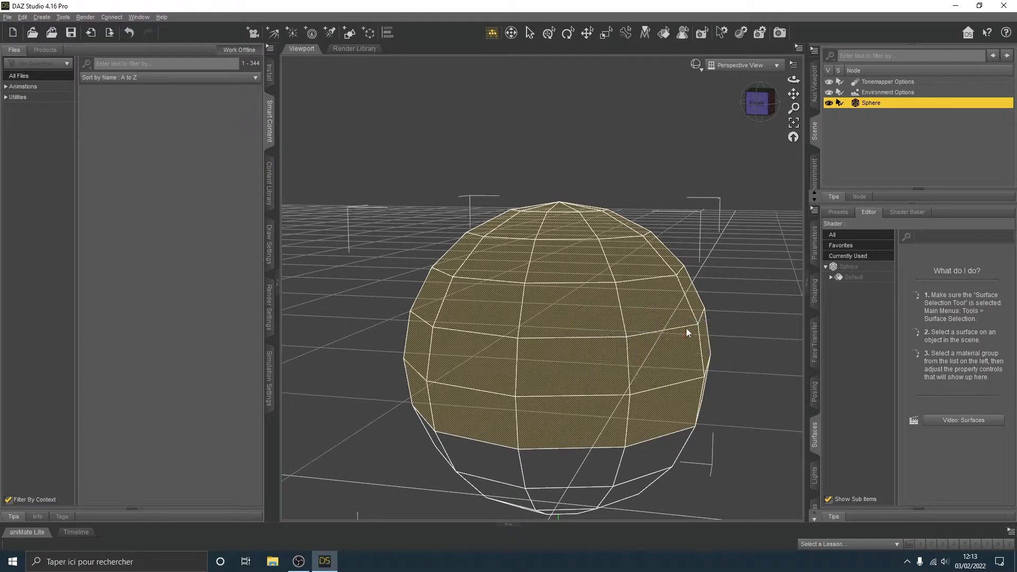
click(500, 261)
mouse_move(528, 275)
mouse_down()
mouse_move(571, 275)
mouse_move(564, 340)
mouse_move(501, 307)
mouse_move(542, 324)
mouse_move(502, 376)
mouse_move(552, 375)
mouse_move(547, 413)
mouse_up()
- Apply Convert to Polygon Selection and extend the selected polygons farther down the two front columns
right_click(540, 332)
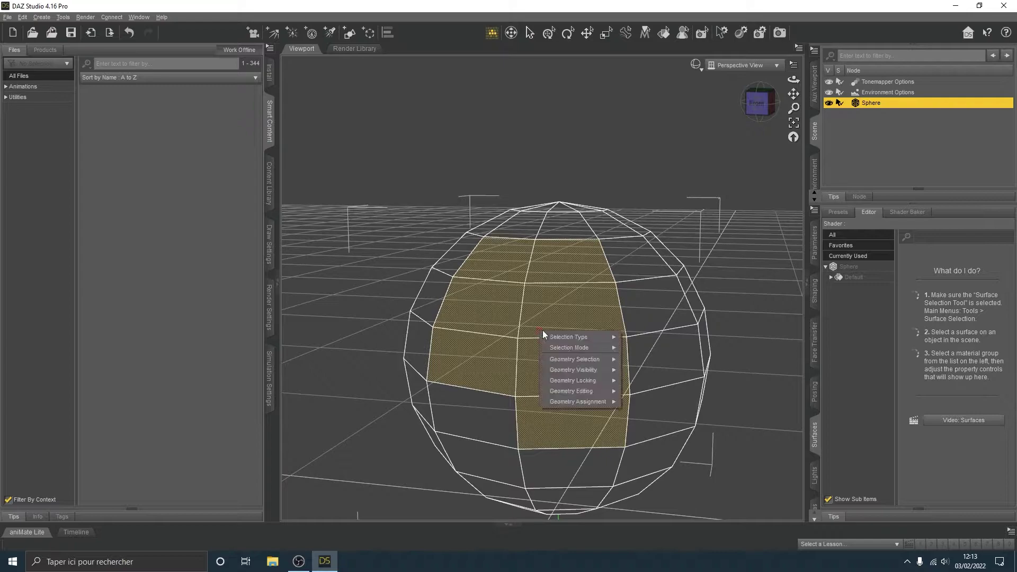
mouse_move(600, 359)
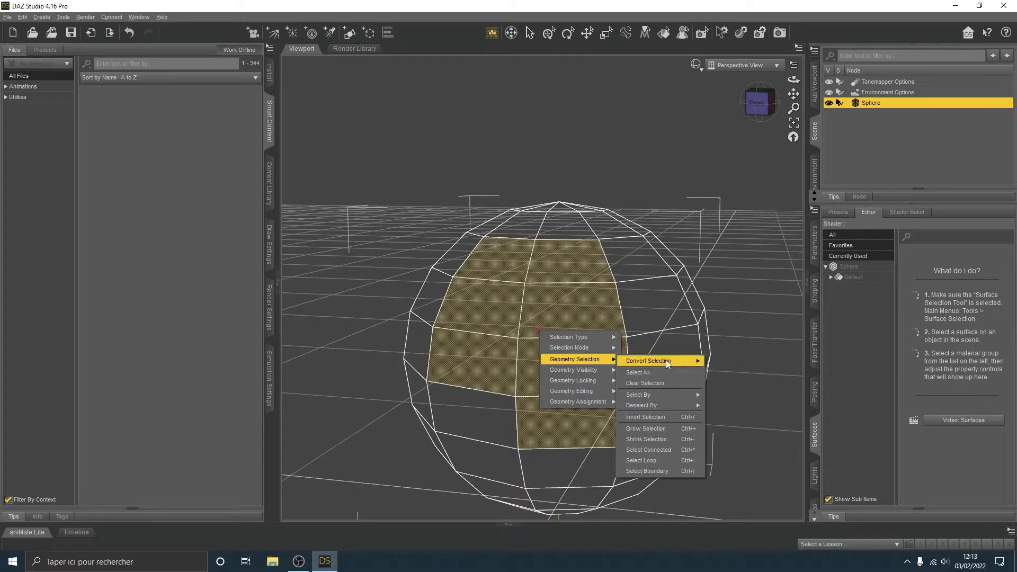
mouse_move(666, 360)
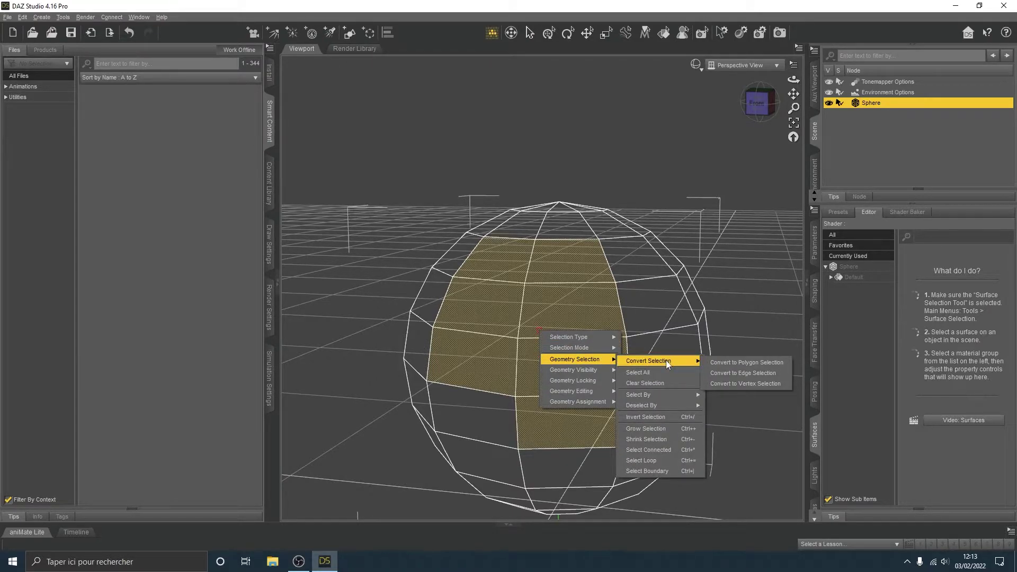
click(737, 363)
mouse_move(513, 280)
mouse_down()
mouse_move(551, 270)
mouse_move(571, 472)
mouse_move(525, 437)
mouse_move(533, 379)
mouse_move(485, 354)
mouse_move(511, 417)
mouse_up()
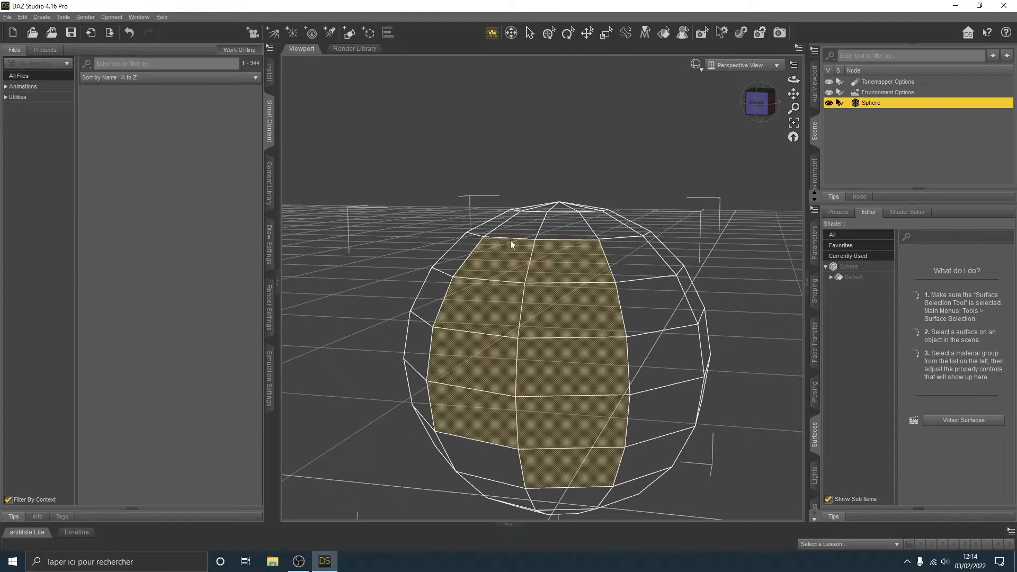
- Convert the selected front polygons to an edge selection
right_click(511, 261)
mouse_move(577, 292)
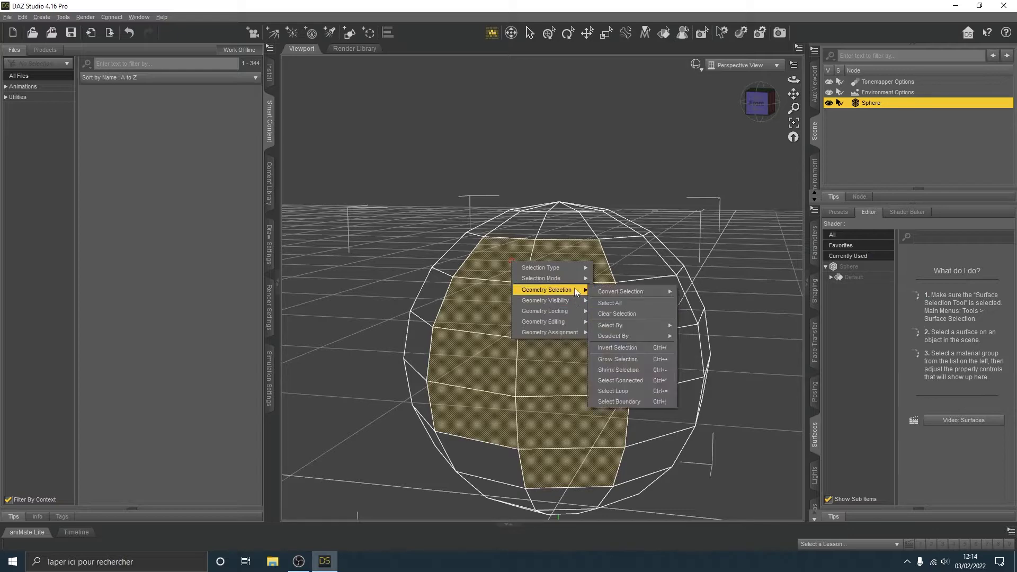
mouse_move(631, 292)
click(704, 300)
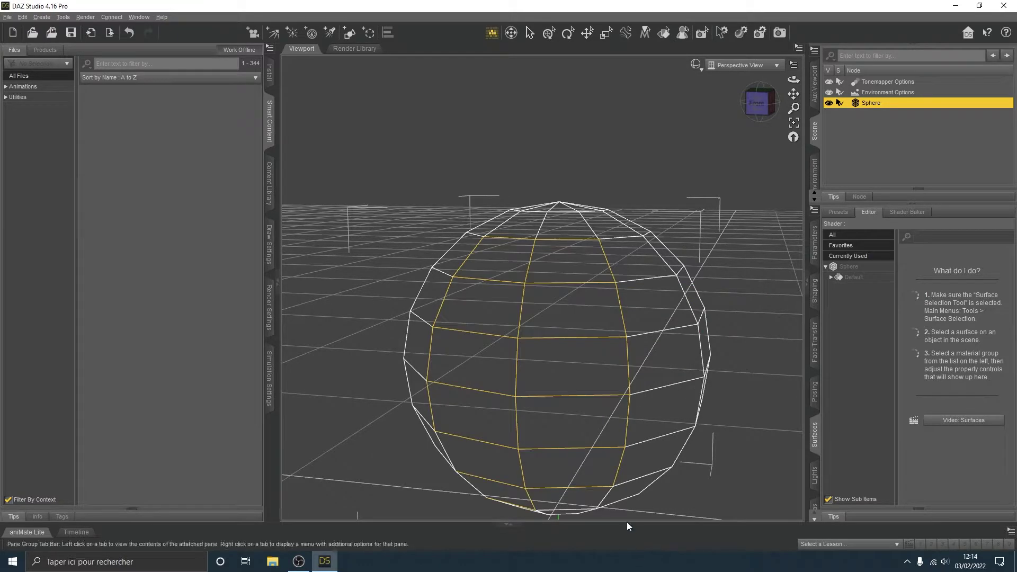
- Convert the selected edges to a vertex selection and inspect the selected vertices up close
right_click(549, 307)
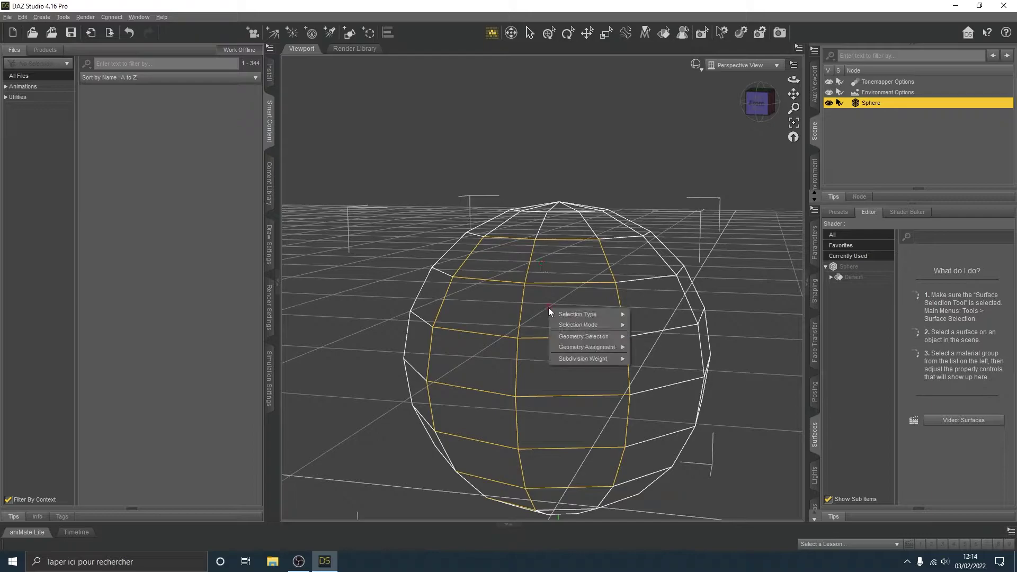
mouse_move(606, 336)
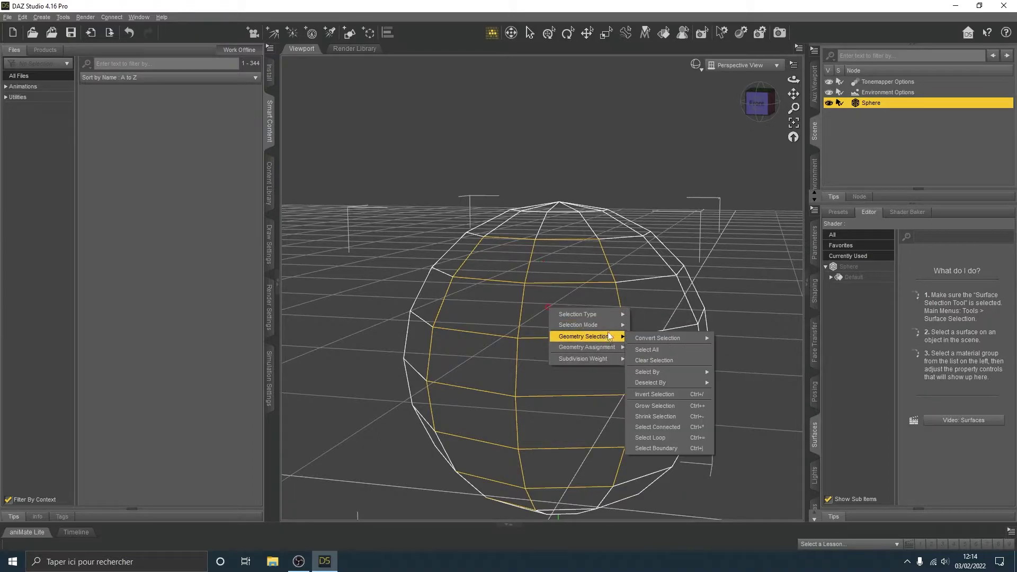
mouse_move(688, 339)
click(747, 360)
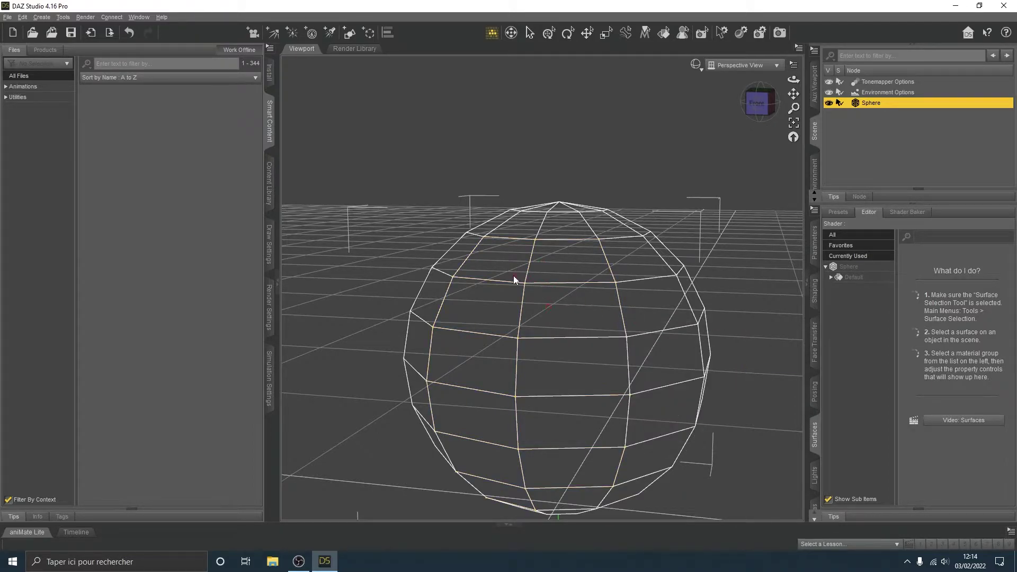
scroll(487, 281, up, 6)
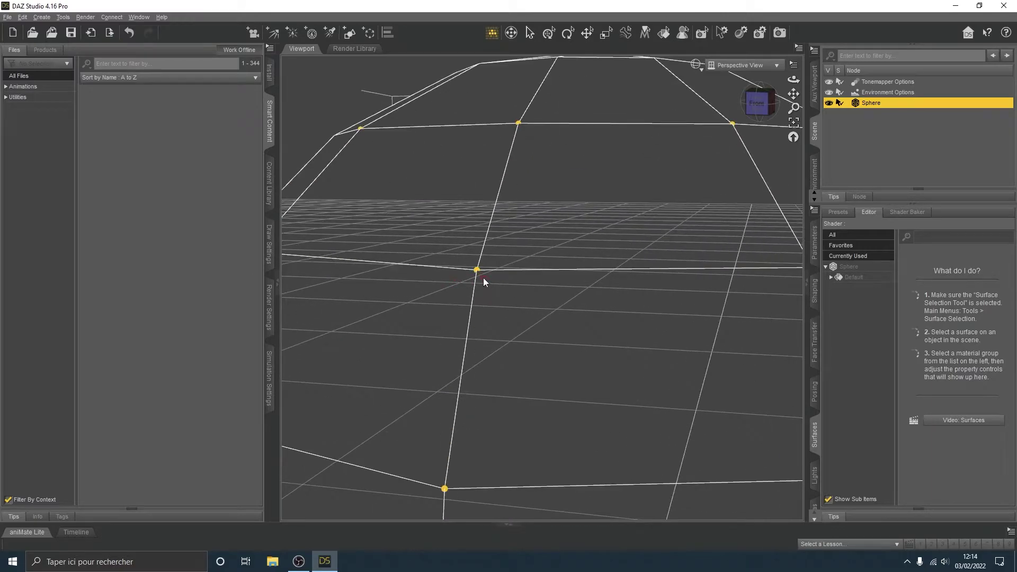
scroll(483, 277, down, 2)
scroll(488, 289, down, 3)
- Convert the selected vertices back to a polygon selection
right_click(557, 309)
mouse_move(610, 339)
mouse_move(689, 340)
click(746, 343)
- Select all of the sphere's polygons, then deselect a two-by-two block on its left side
right_click(545, 302)
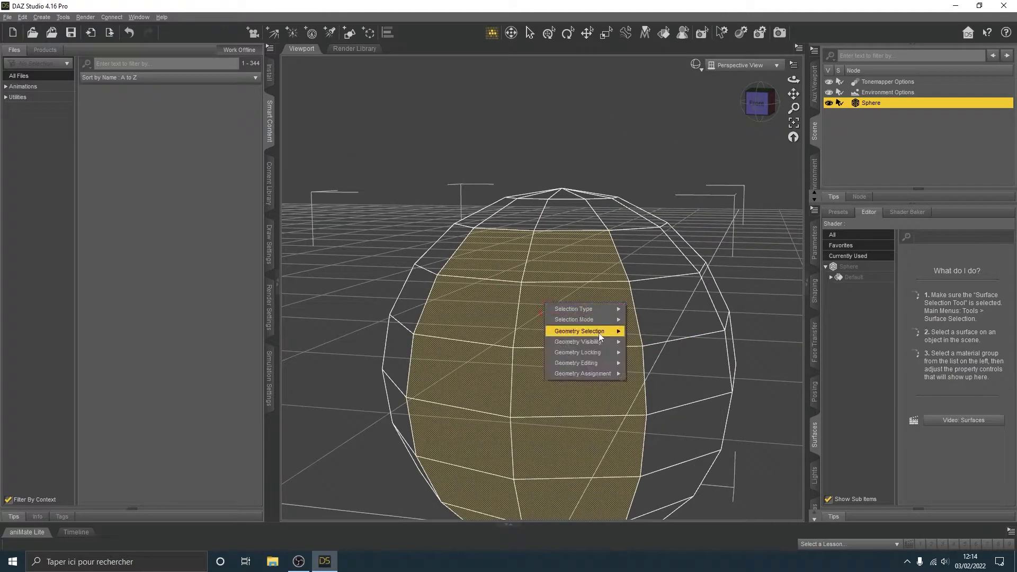
mouse_move(597, 332)
click(665, 346)
right_click(556, 237)
drag(752, 99, 759, 101)
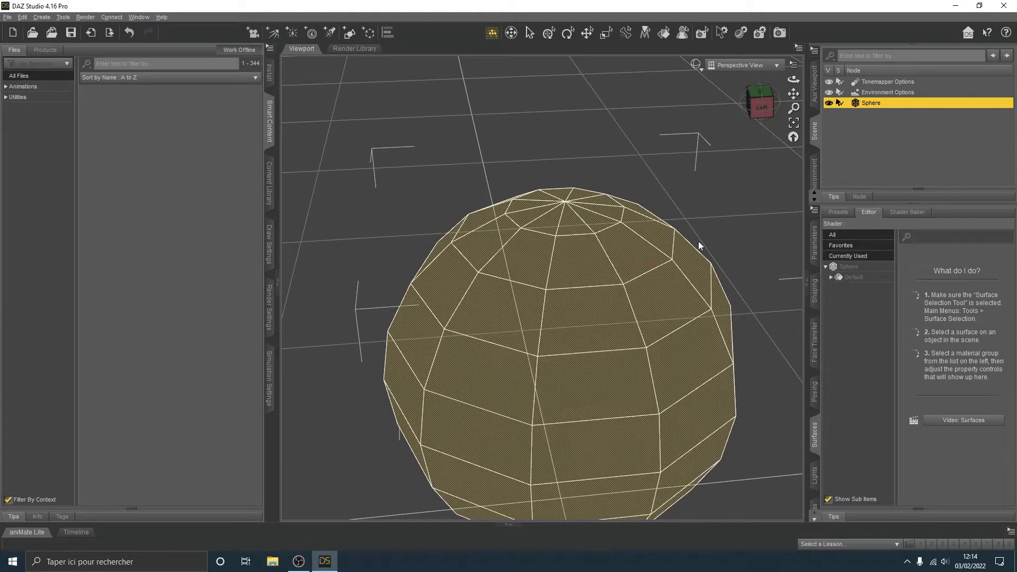
mouse_move(556, 315)
ctrl+mouse_down()
mouse_move(499, 374)
mouse_move(575, 320)
ctrl+mouse_up()
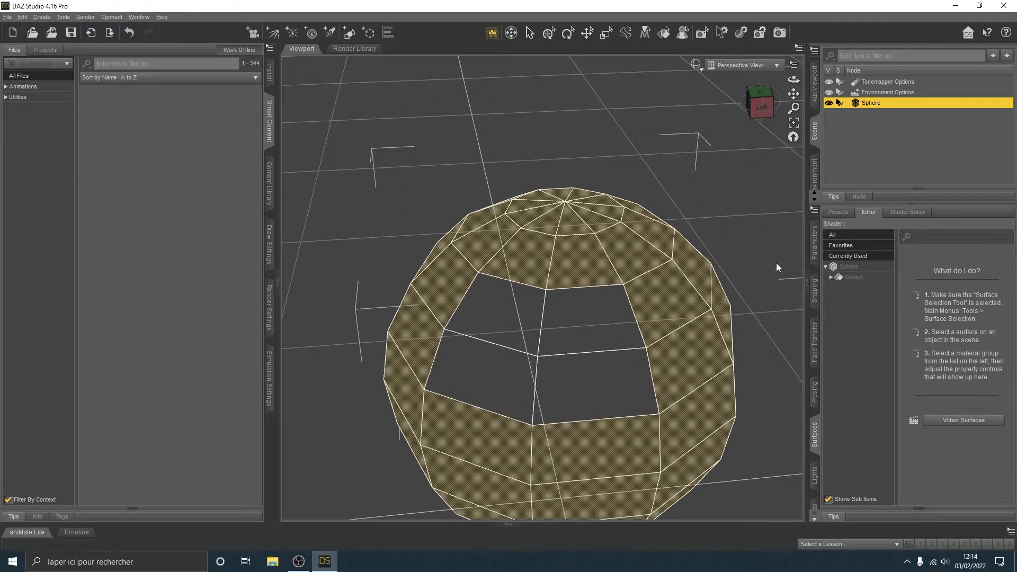
- Clear the sphere's entire polygon selection
click(762, 101)
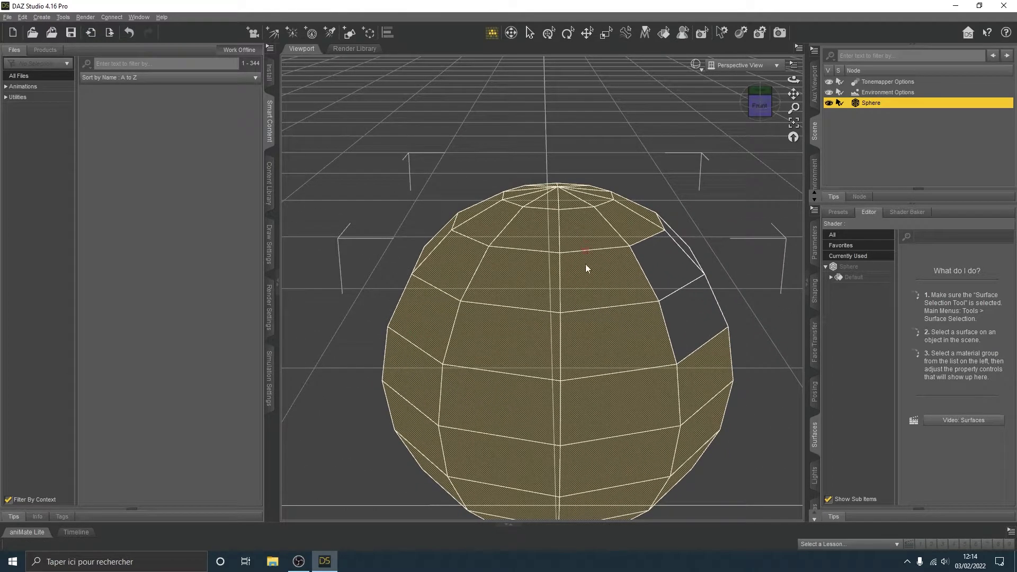
alt+drag(736, 158, 679, 329)
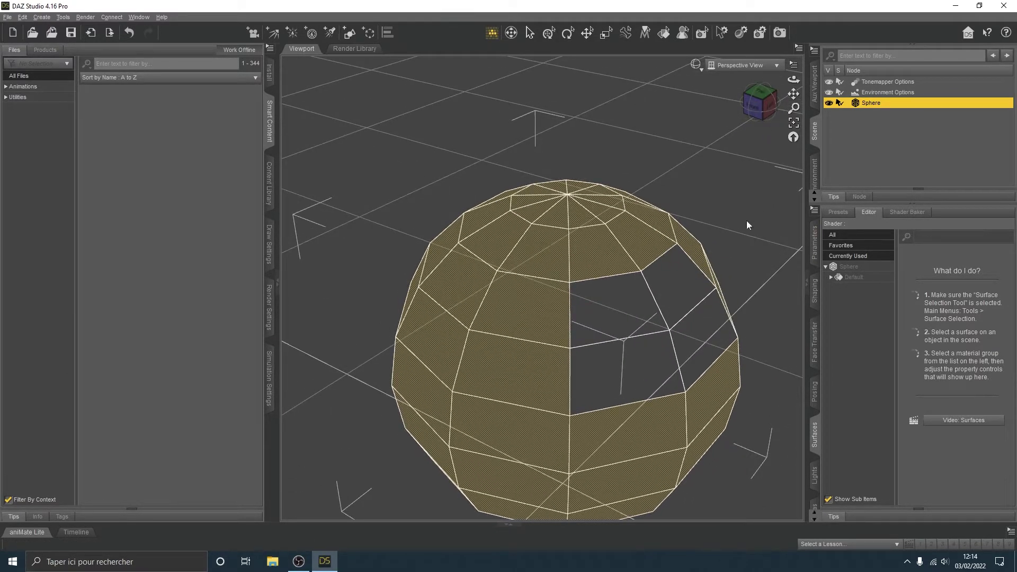
alt+drag(755, 248, 535, 294)
right_click(564, 269)
mouse_move(608, 308)
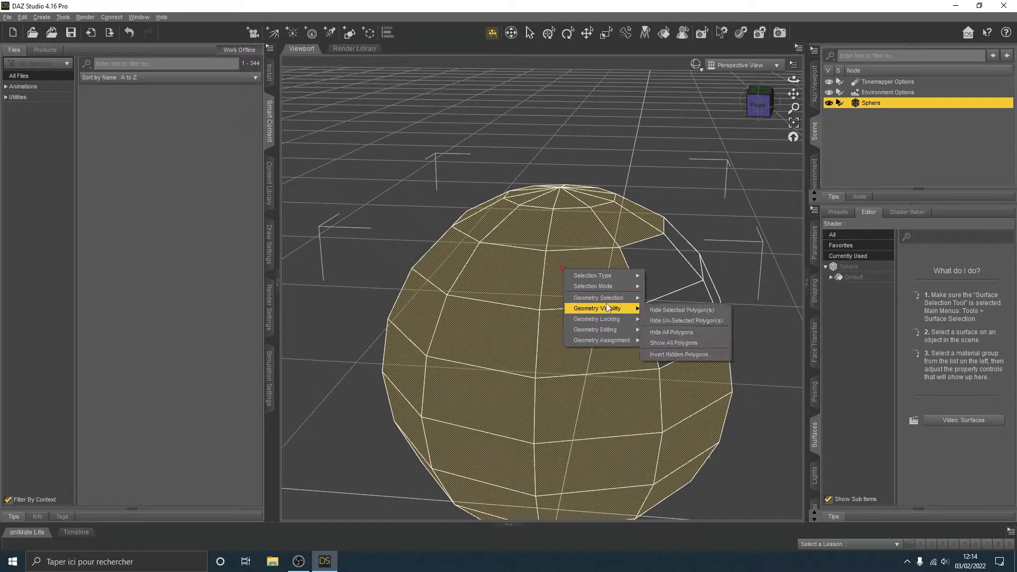
click(682, 322)
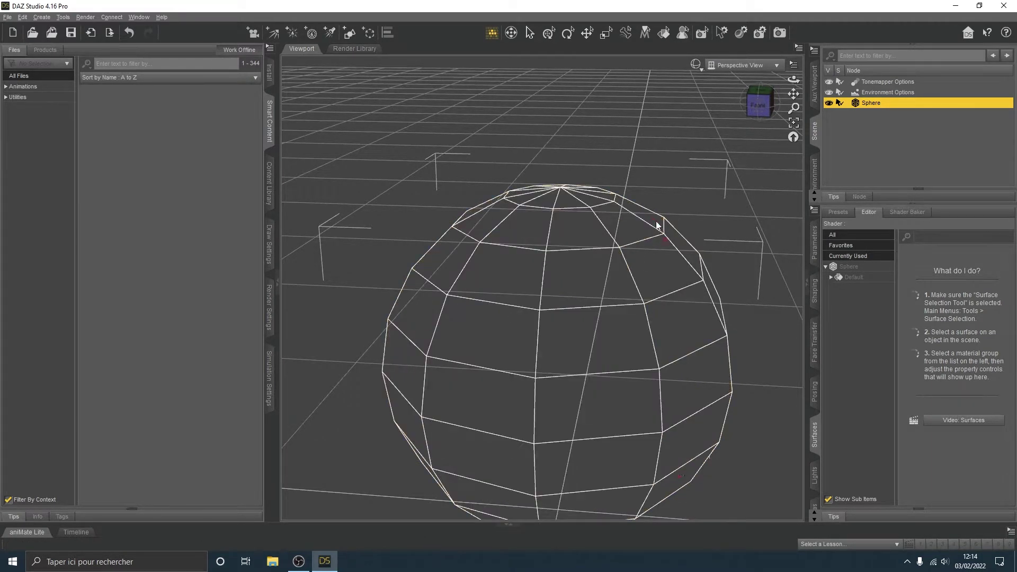
- Select the sphere's polygons by the Default face group
right_click(546, 275)
mouse_move(613, 308)
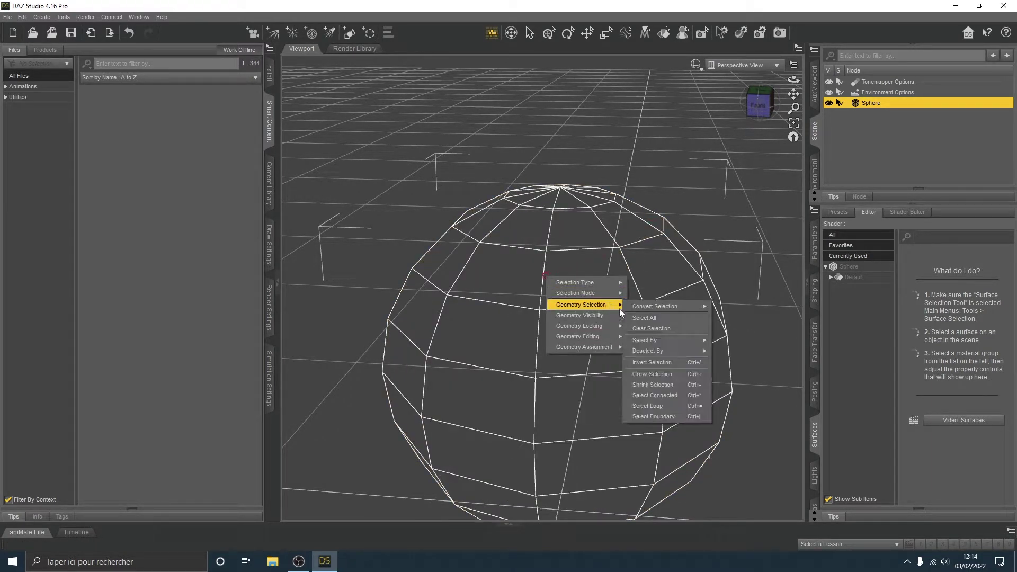
mouse_move(659, 341)
mouse_move(717, 342)
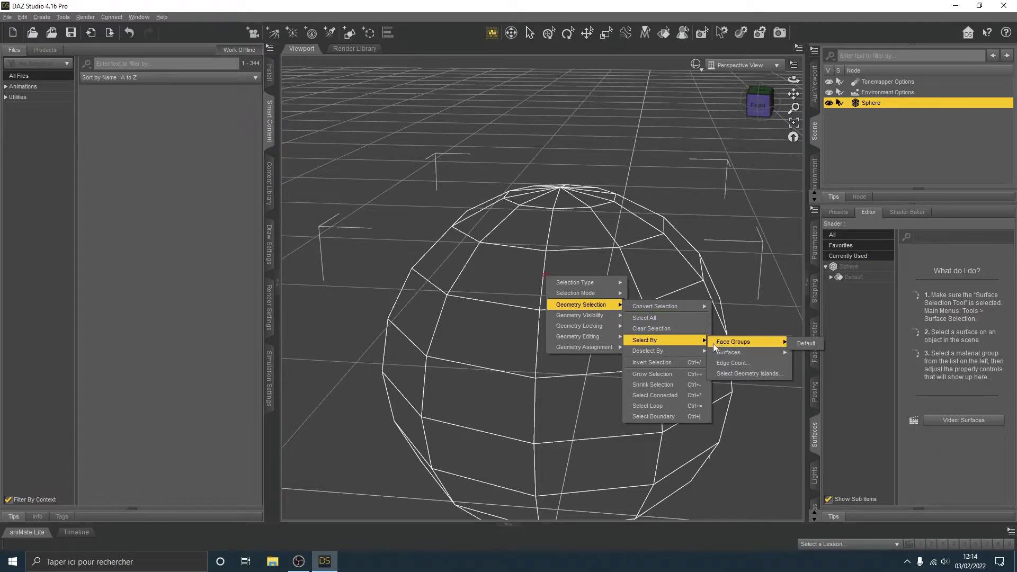
click(806, 344)
- Examine the Select By and Deselect By options for face groups, surfaces, edge count and geometry islands
right_click(498, 273)
mouse_move(533, 303)
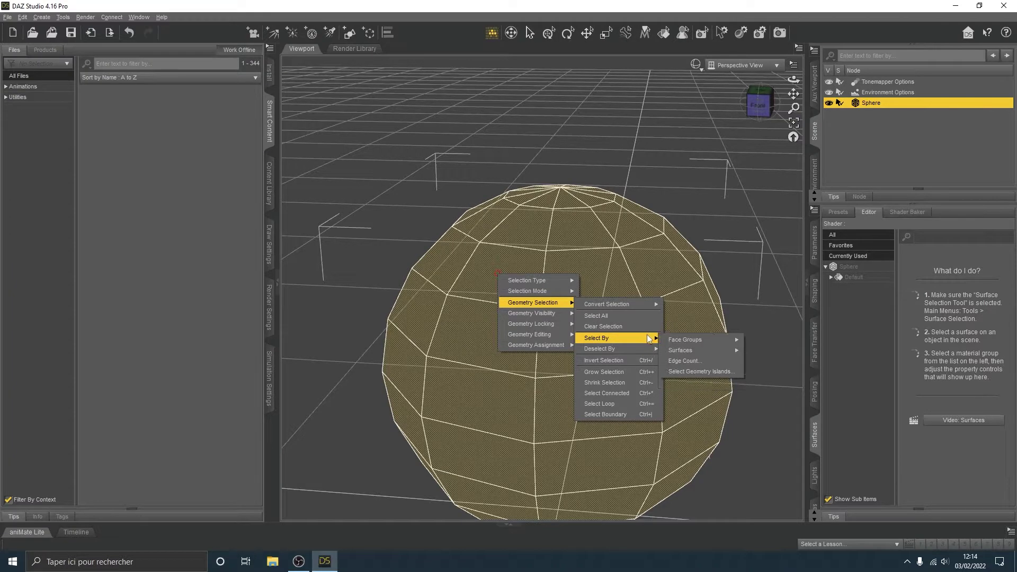
mouse_move(634, 339)
mouse_move(689, 341)
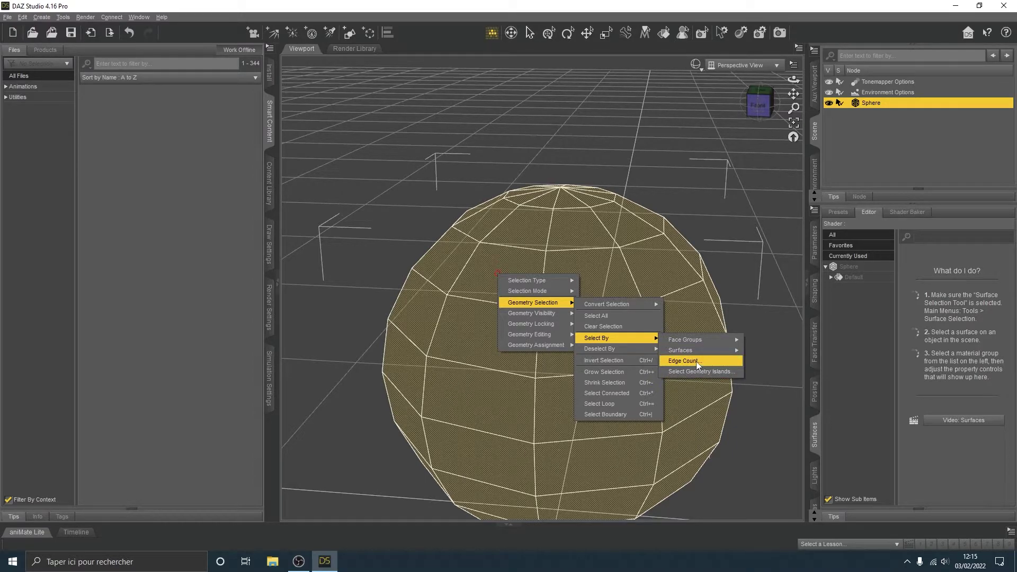
mouse_move(715, 351)
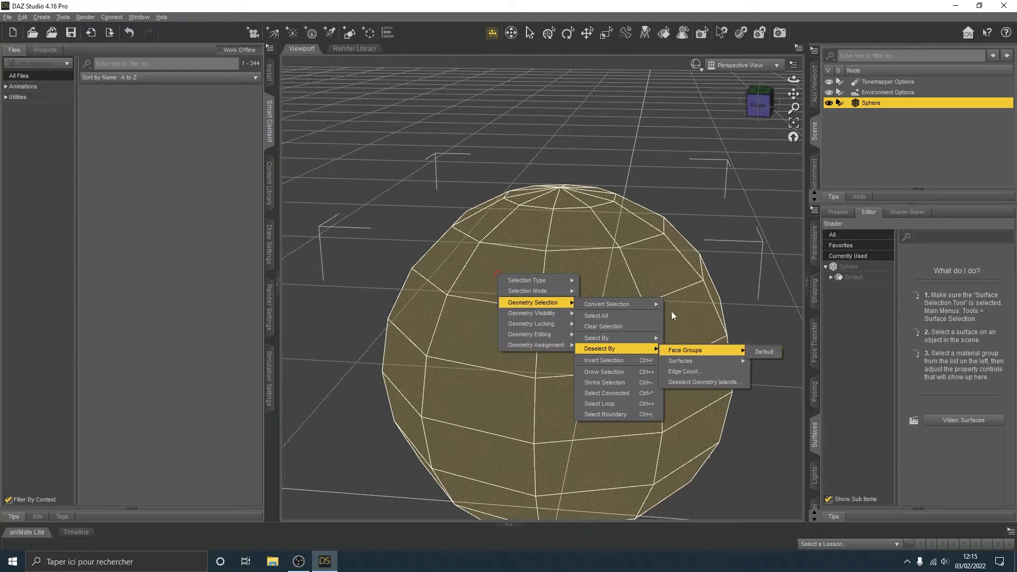
click(643, 358)
- Select several polygons on the sphere's upper and central front, then invert the selection
click(569, 295)
drag(570, 297, 584, 424)
drag(635, 355, 552, 276)
right_click(552, 276)
mouse_move(599, 306)
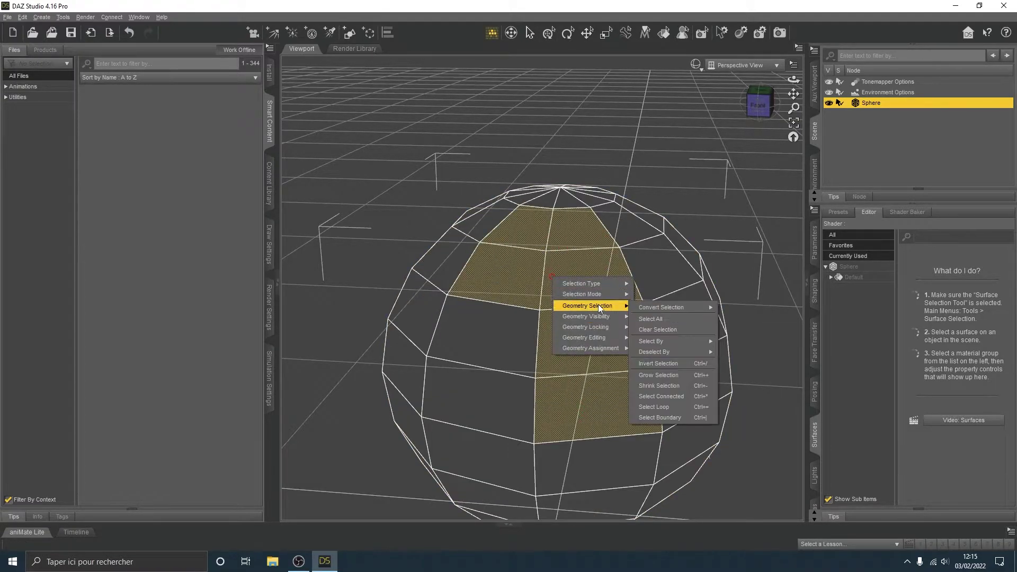
click(660, 364)
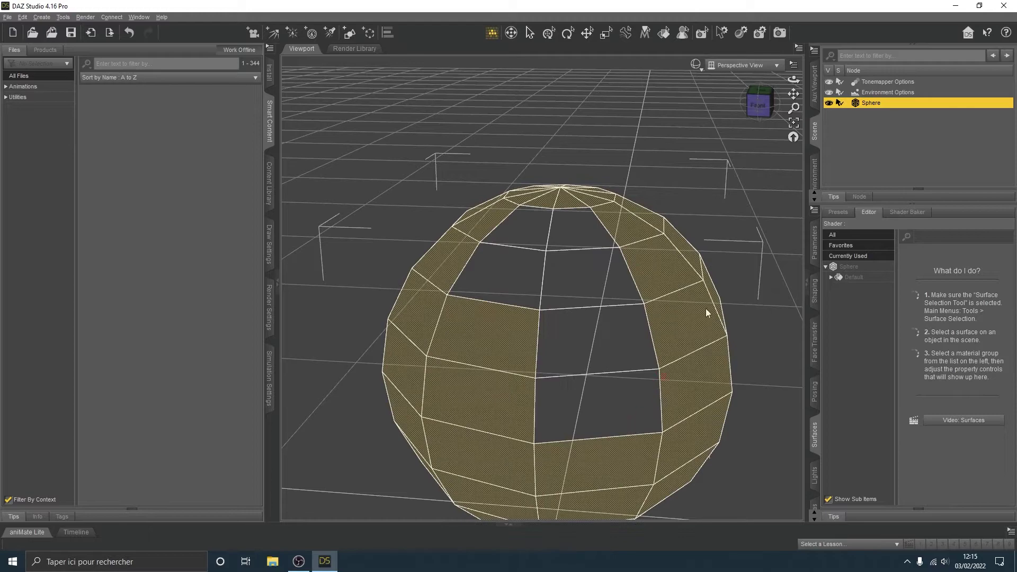
- Select only a two-by-two block of polygons on the sphere's upper front
click(557, 267)
mouse_move(512, 230)
mouse_down()
mouse_move(552, 275)
mouse_move(566, 243)
mouse_up()
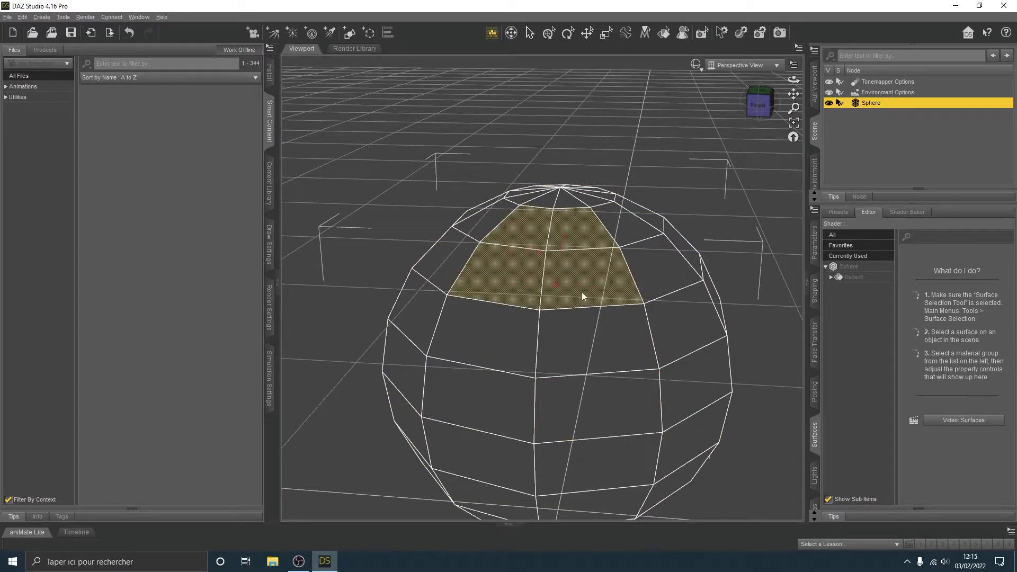
- Invert the current selection of the two-by-two polygon block on the sphere's upper front
right_click(558, 247)
mouse_move(593, 276)
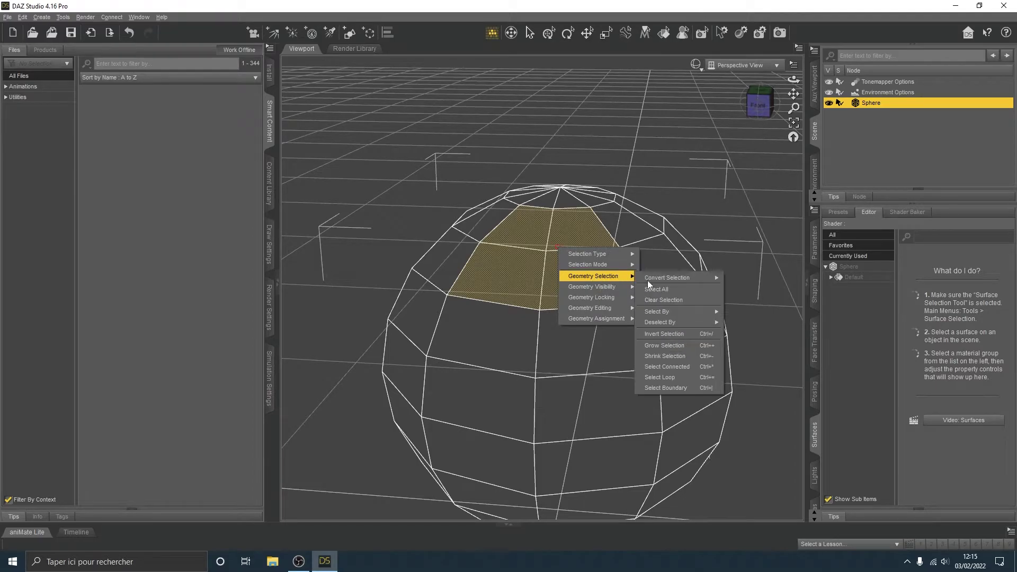
click(664, 334)
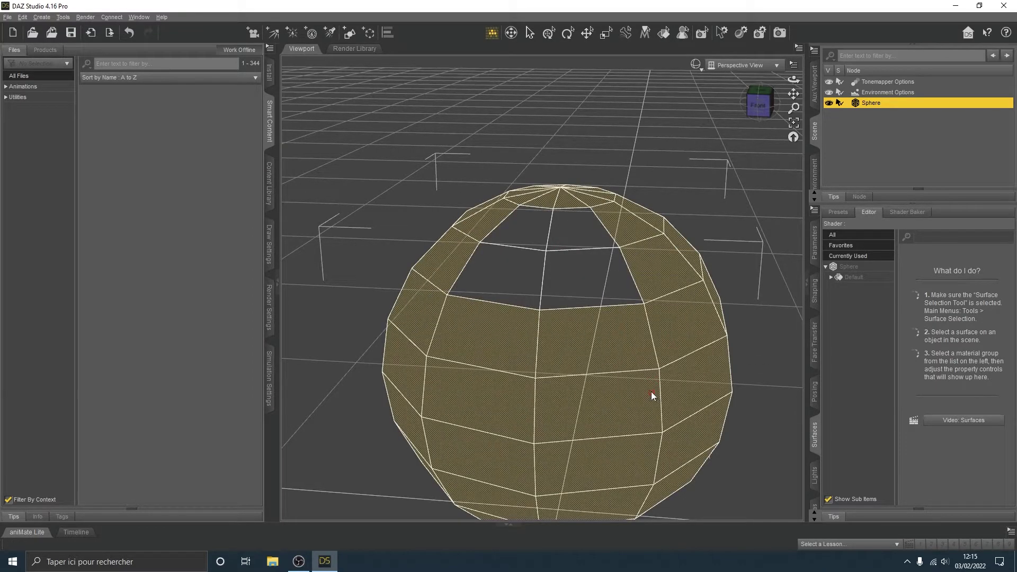
- Select a staircase-shaped group of polygons on the sphere's front and hide the selected polygons
click(571, 282)
mouse_move(507, 241)
mouse_down()
mouse_move(560, 295)
mouse_move(577, 266)
mouse_move(572, 224)
mouse_move(534, 311)
mouse_move(582, 403)
mouse_up()
right_click(575, 344)
mouse_move(627, 381)
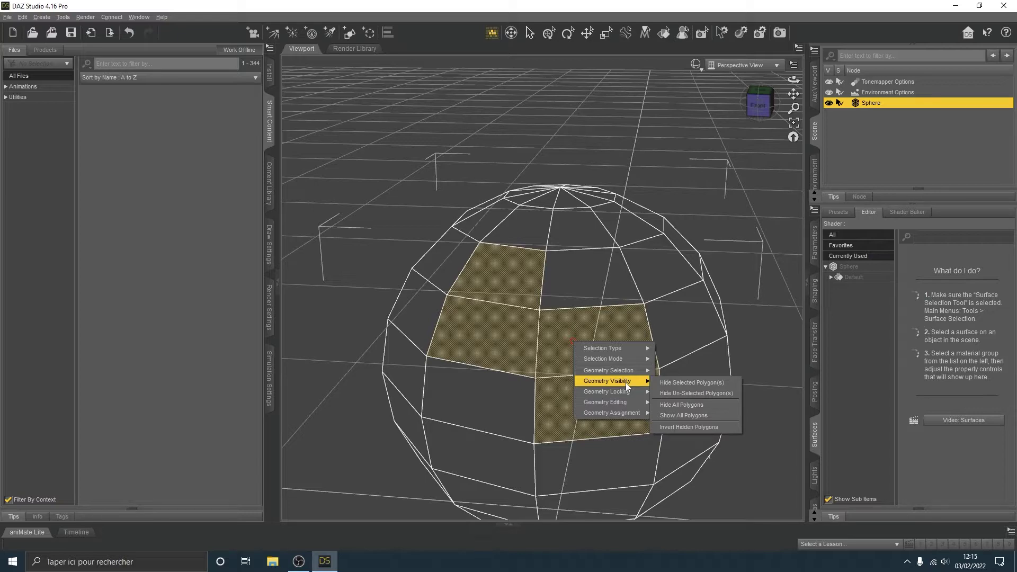
click(669, 383)
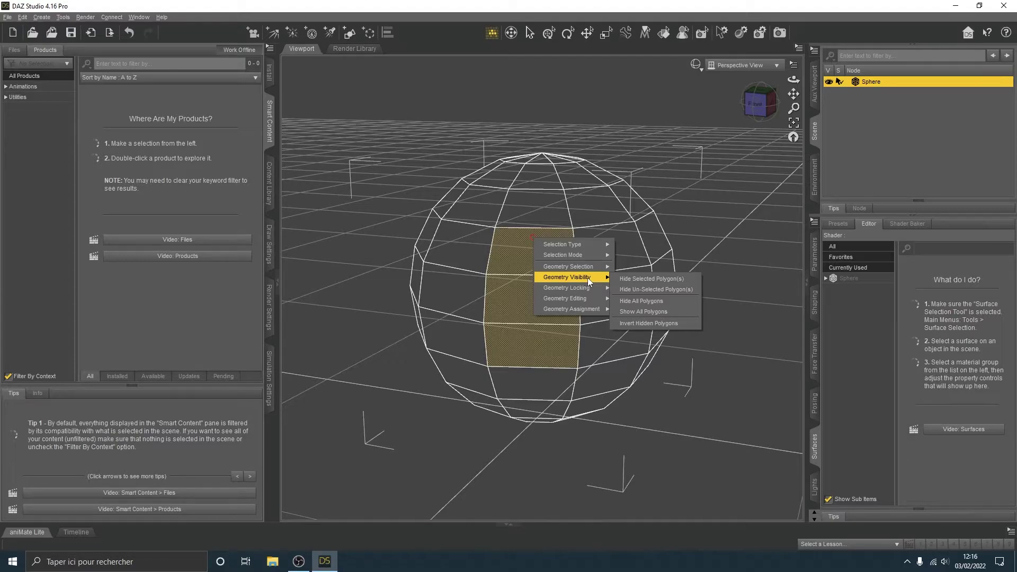
- Hide the selected column of three polygons on the sphere's front and preview the opening in NVIDIA Iray display
click(625, 279)
click(759, 104)
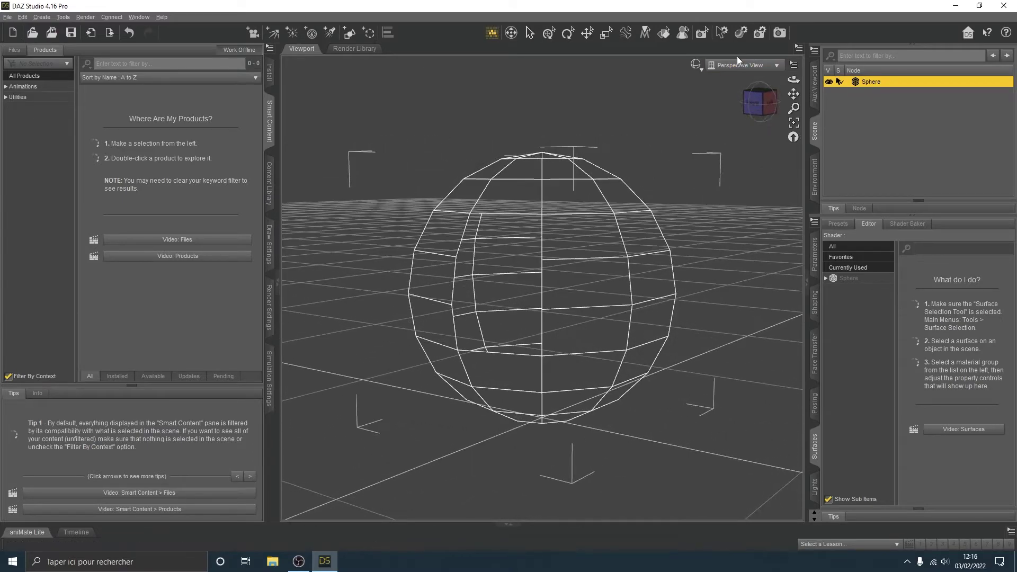
click(700, 66)
click(691, 197)
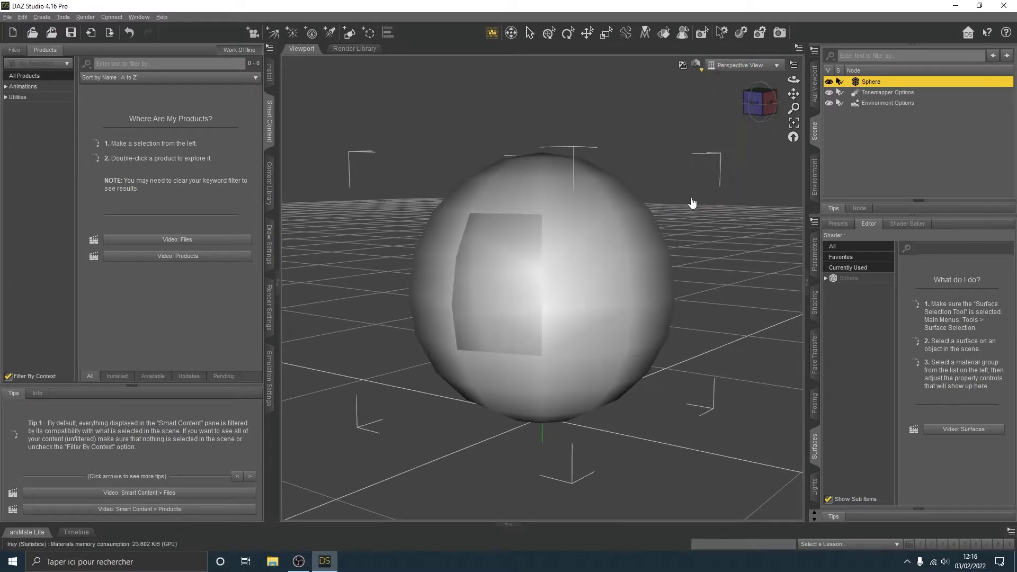
click(767, 104)
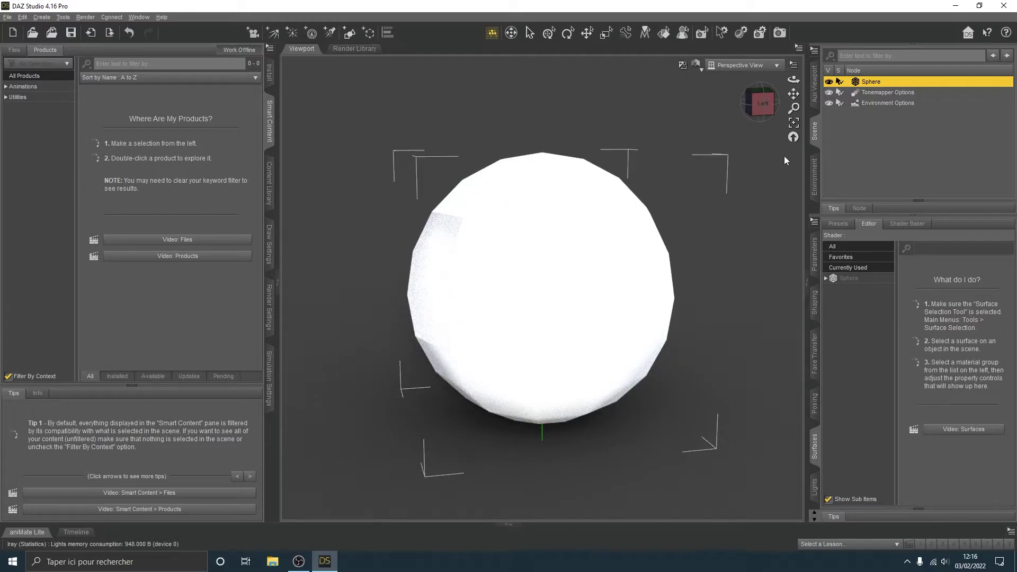
- Return the viewport to Hidden Line display and face the opening in the sphere's front
click(697, 65)
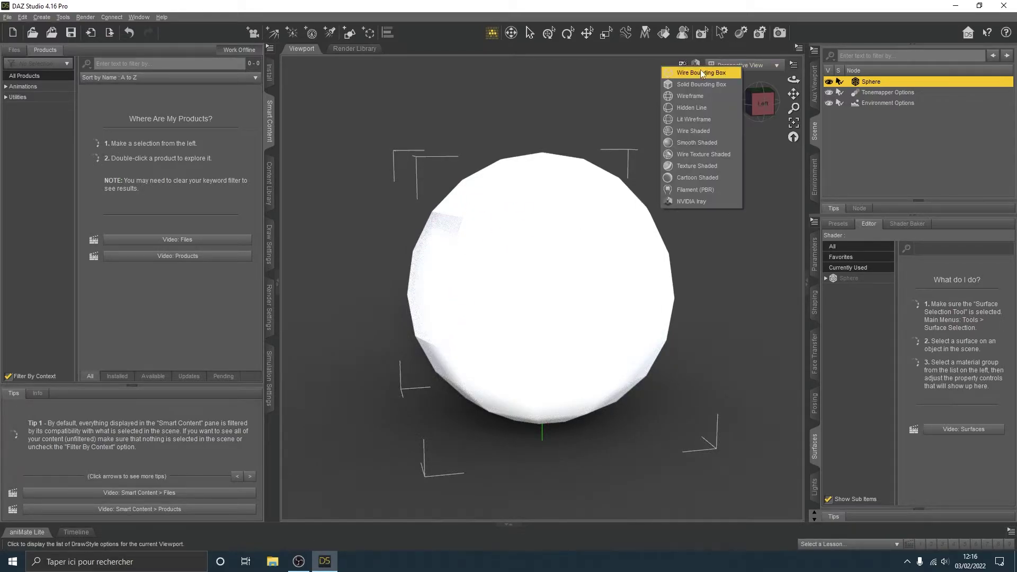
click(702, 109)
drag(759, 123, 535, 236)
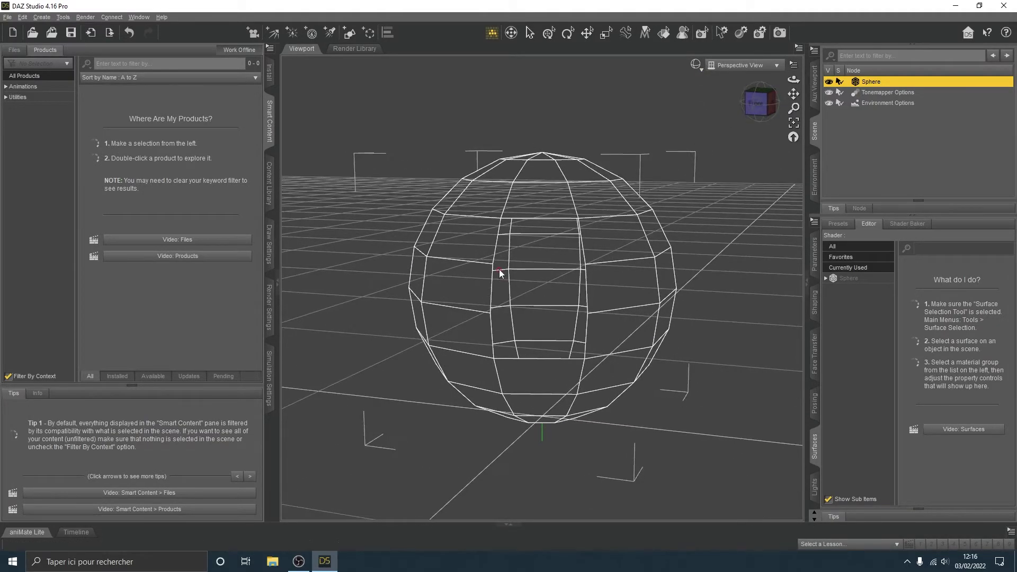
- Hide the sphere's un-selected polygons
right_click(535, 236)
mouse_move(583, 268)
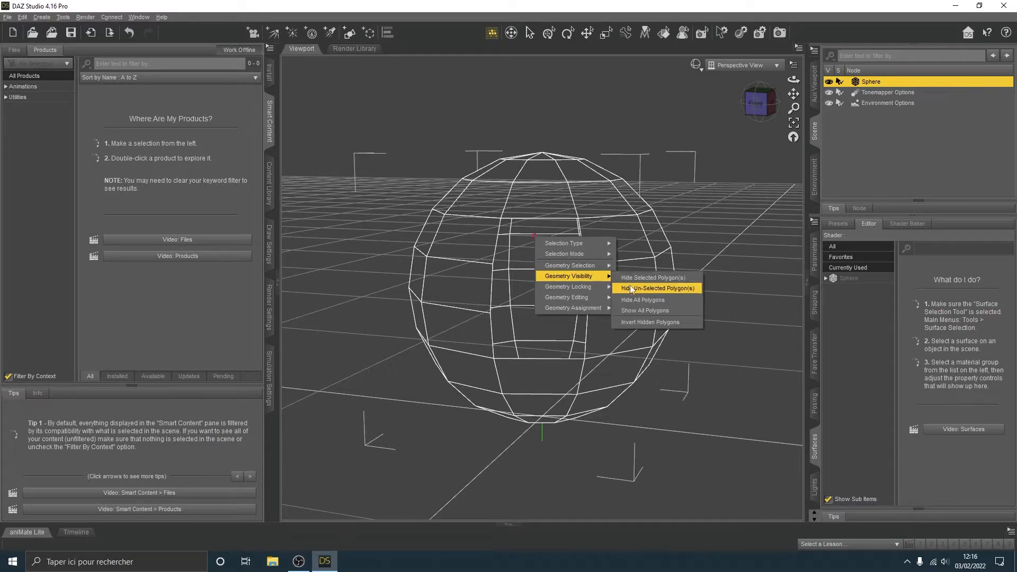
click(631, 289)
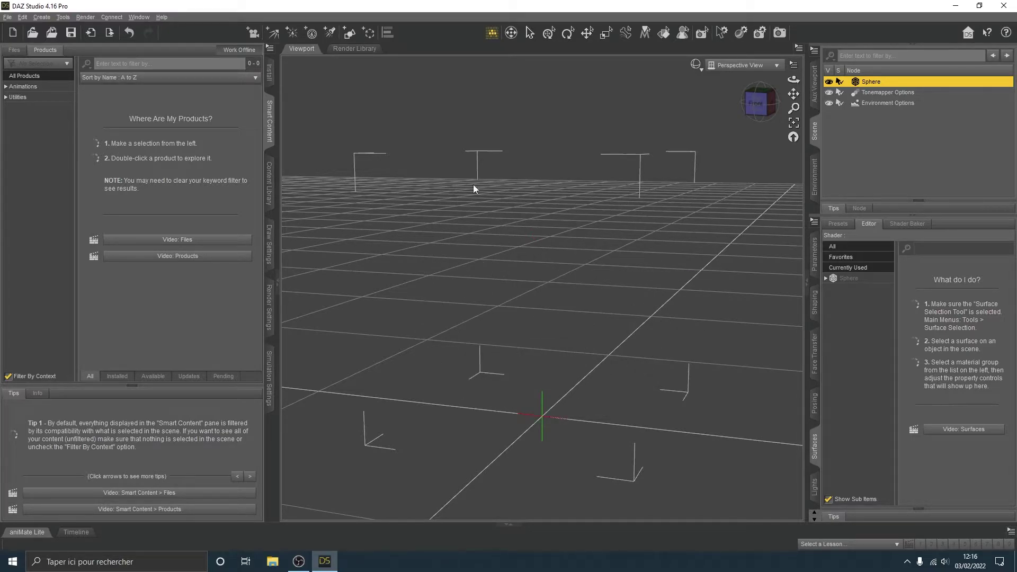
- Undo the polygon hiding to restore the whole sphere with the three-polygon front column selected
click(131, 34)
click(148, 33)
right_click(566, 249)
mouse_move(609, 285)
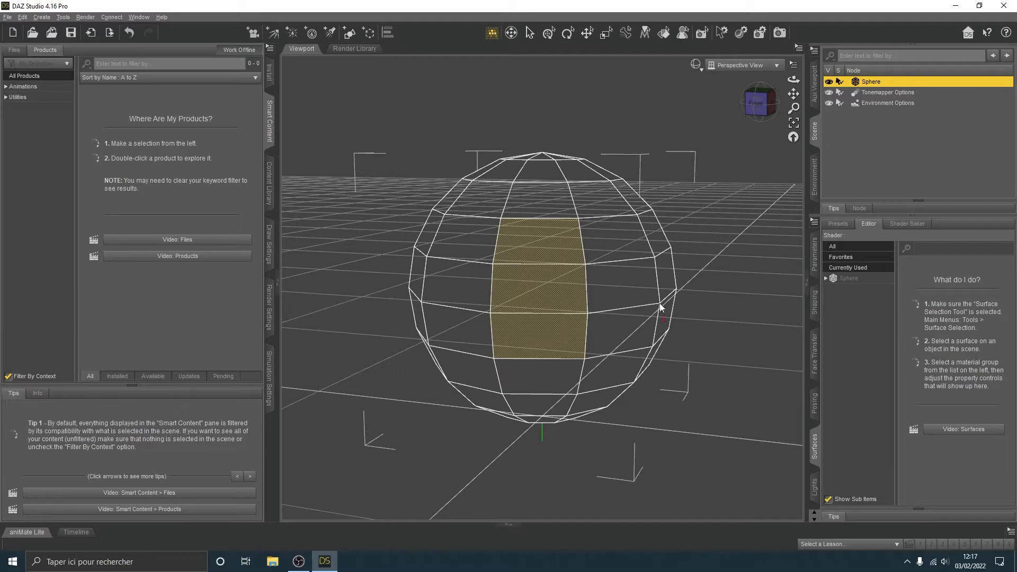
mouse_move(757, 103)
mouse_down()
mouse_move(784, 106)
mouse_move(759, 103)
mouse_up()
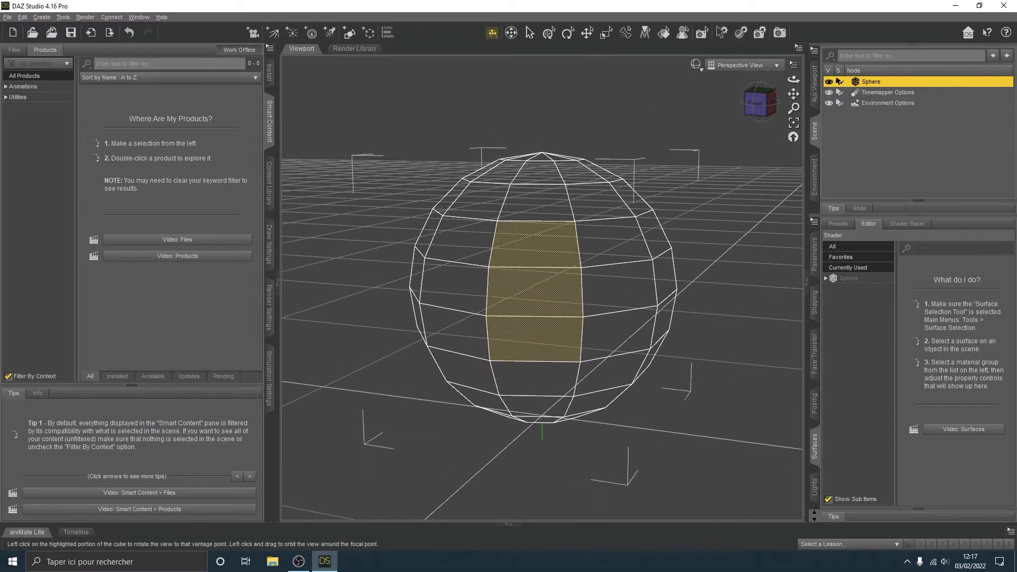
- Hide only the selected column of three polygons on the sphere's front
right_click(537, 256)
mouse_move(605, 298)
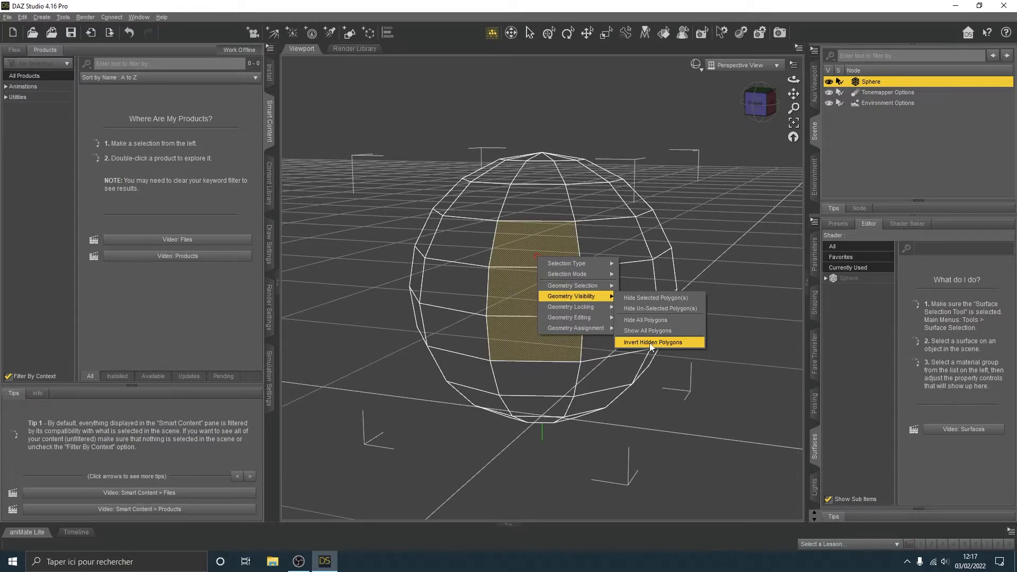
click(656, 300)
- Invert the hidden polygons to show only the three-polygon column and view it at an angle
right_click(543, 255)
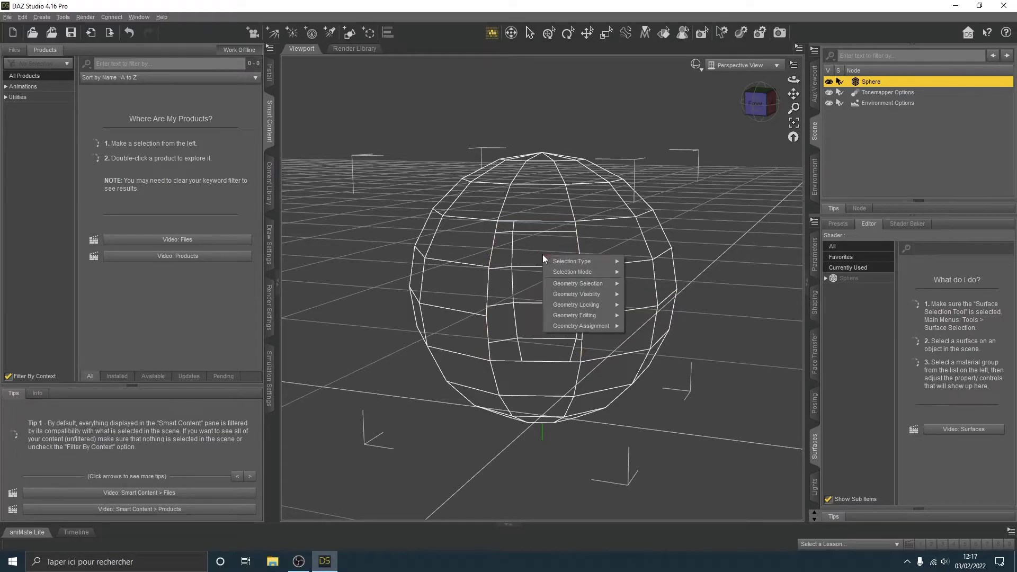
mouse_move(591, 315)
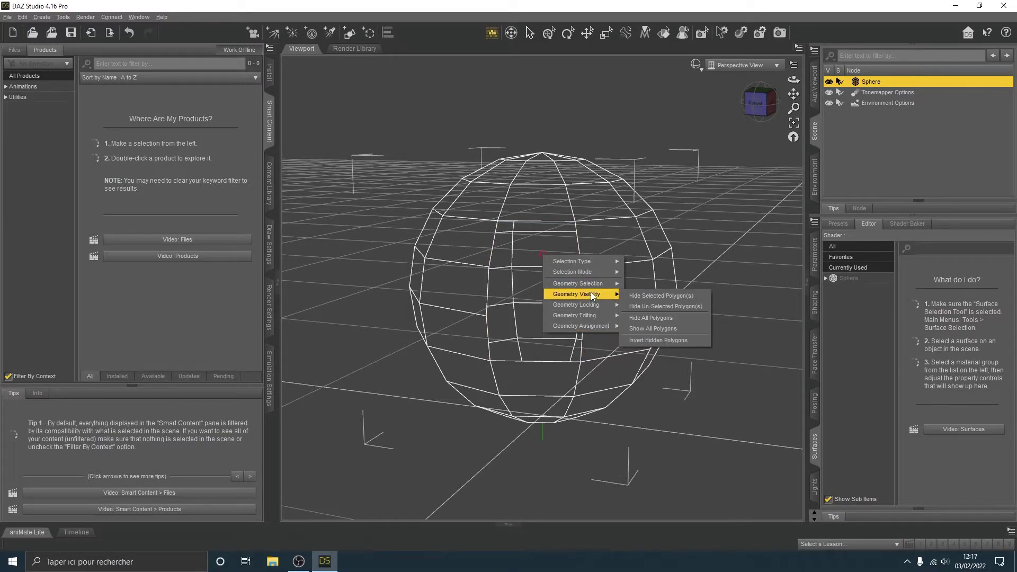
click(650, 343)
click(749, 104)
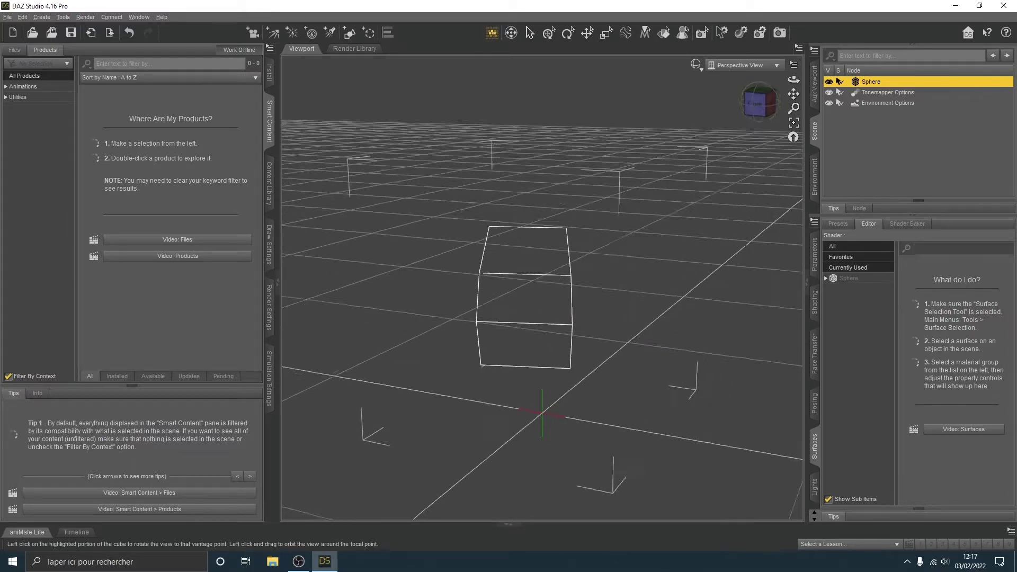
drag(749, 104, 541, 212)
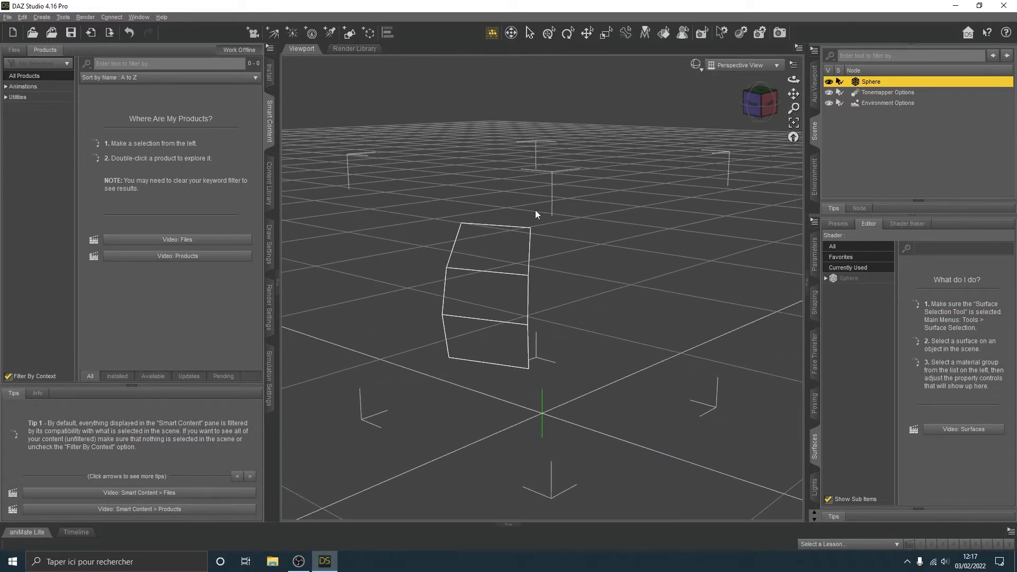
- Show all of the sphere's polygons again
right_click(527, 229)
mouse_move(583, 262)
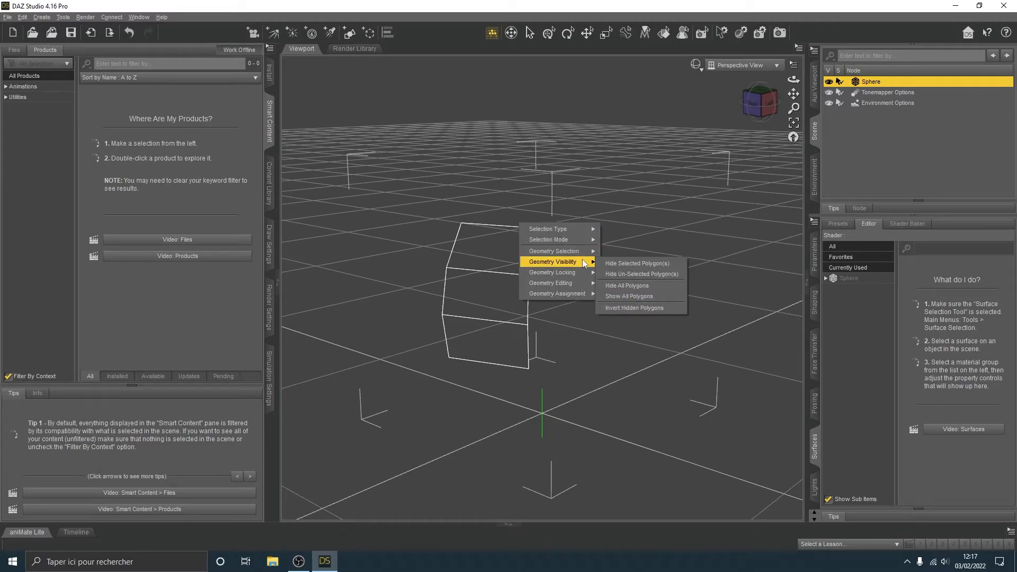
click(615, 297)
- Select a vertical column of three polygons on the sphere's front and permanently delete the selected polygons
right_click(541, 229)
click(752, 100)
drag(548, 233, 570, 325)
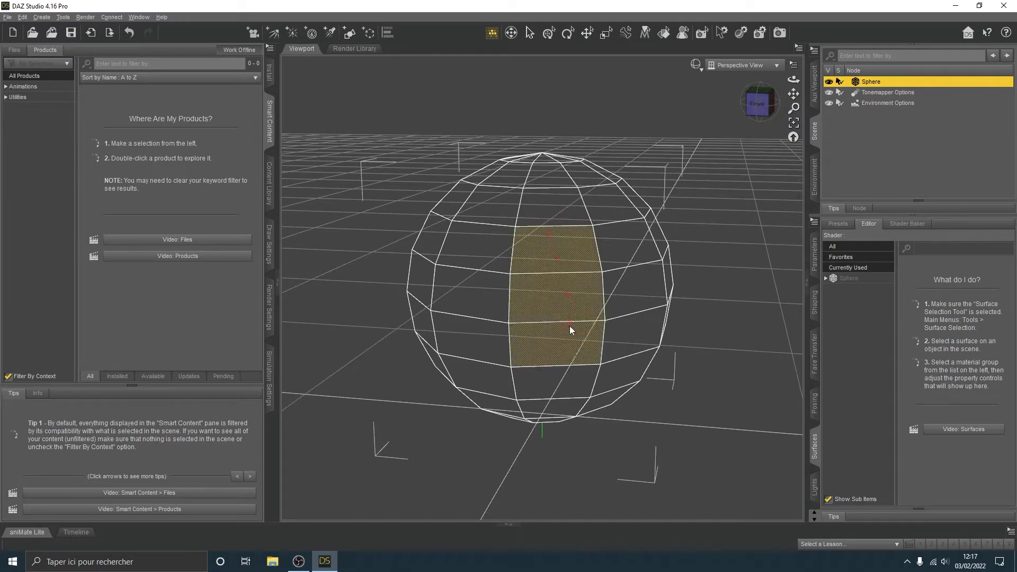
right_click(548, 240)
mouse_move(621, 295)
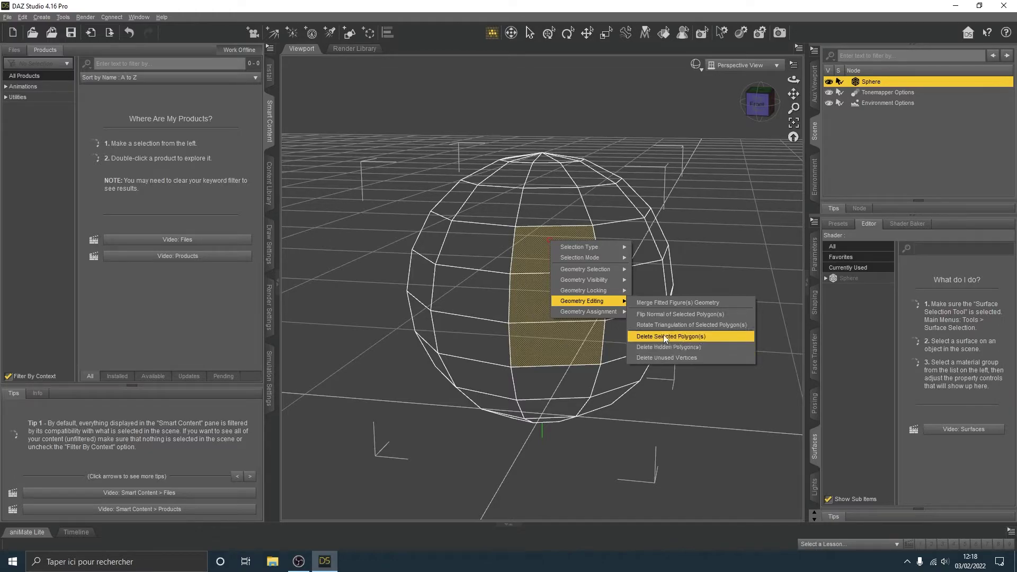
click(664, 336)
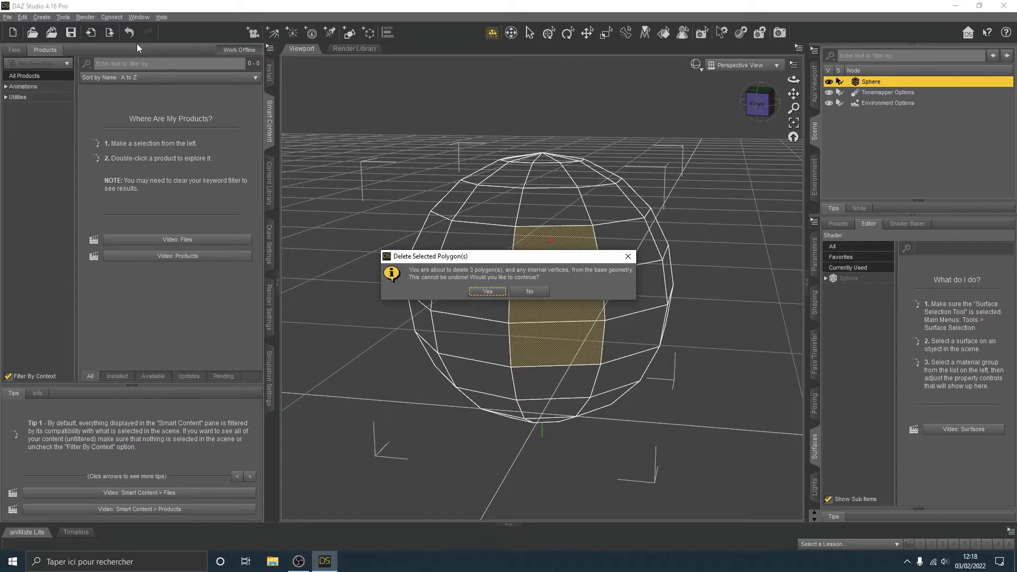
click(487, 292)
- Inspect the hole in the sphere's front from several angles, including in NVIDIA Iray display
drag(757, 105, 609, 243)
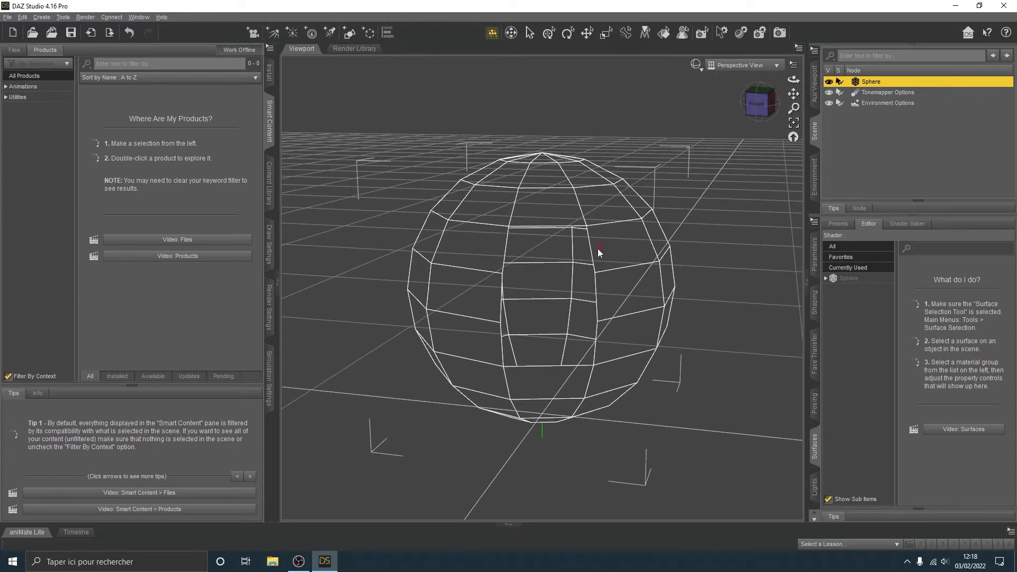
drag(758, 112, 744, 120)
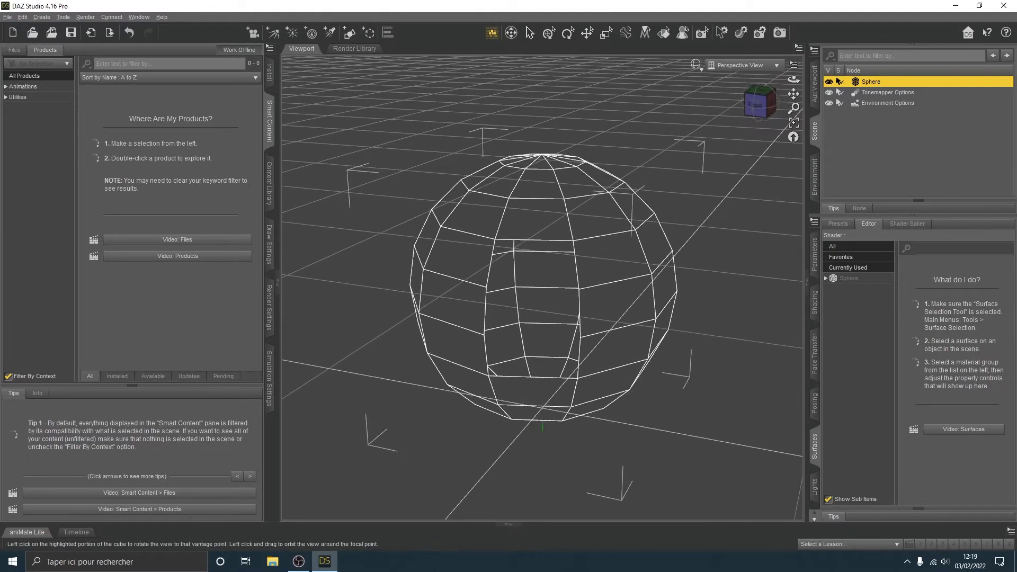
right_click(527, 265)
mouse_move(580, 304)
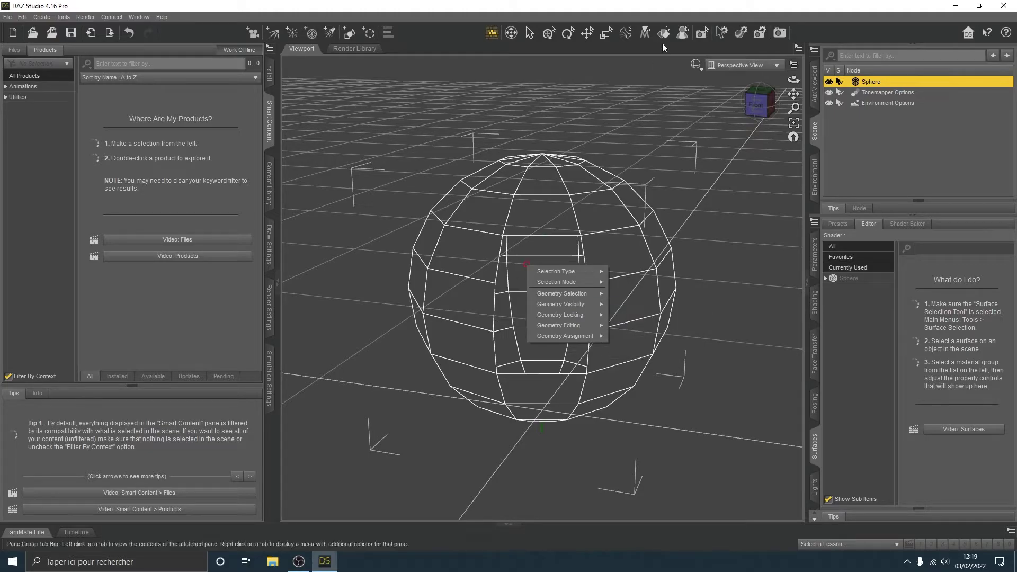
click(696, 65)
click(689, 201)
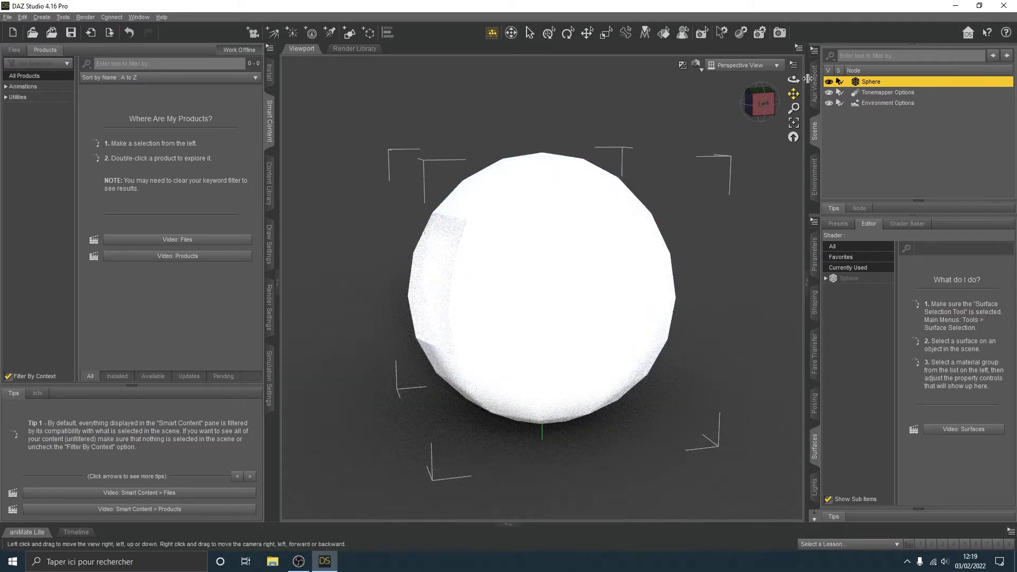
click(765, 108)
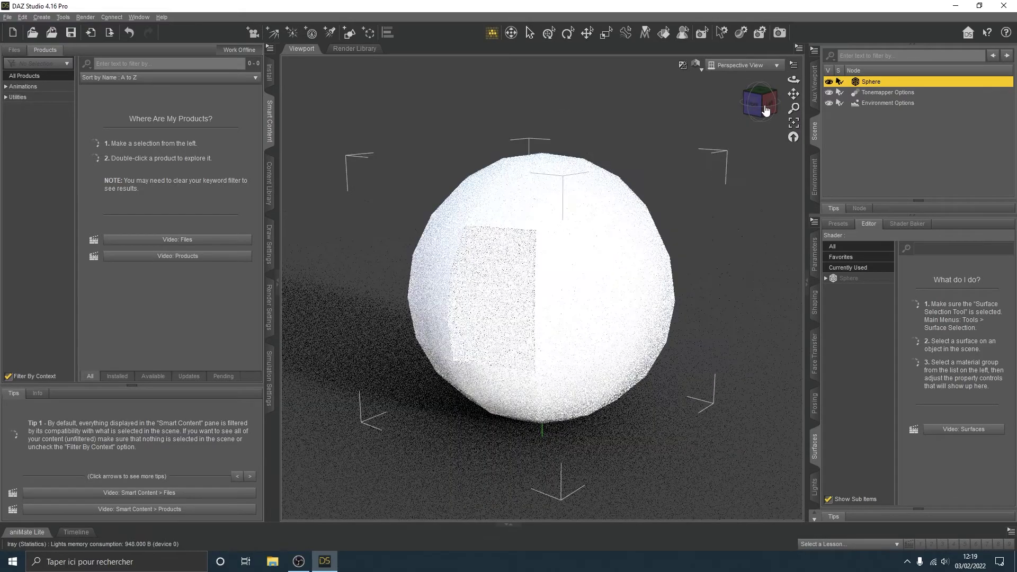
- Switch the viewport back to Hidden Line display and turn the view to an intact side of the sphere
click(696, 66)
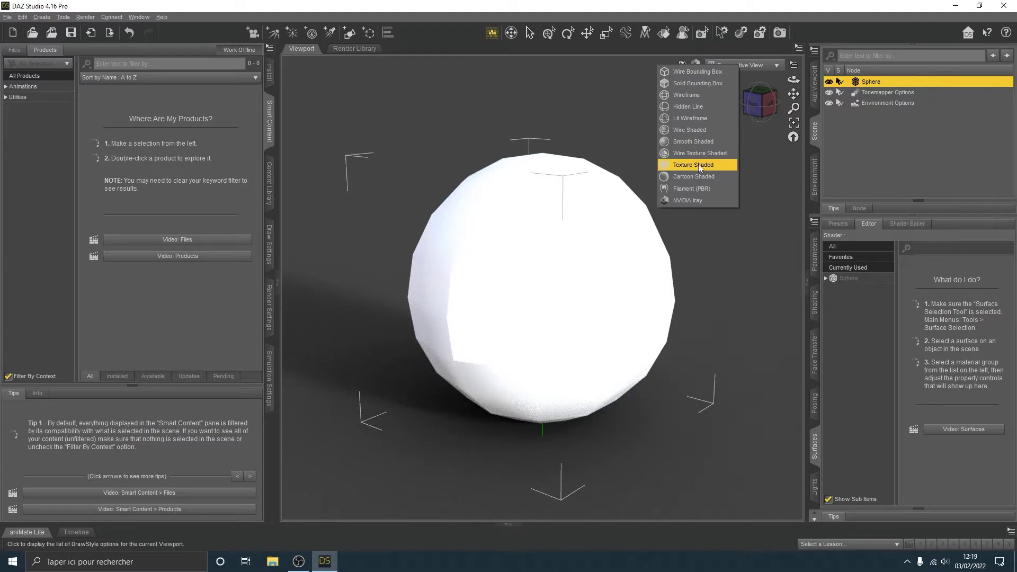
click(695, 106)
drag(759, 100, 710, 238)
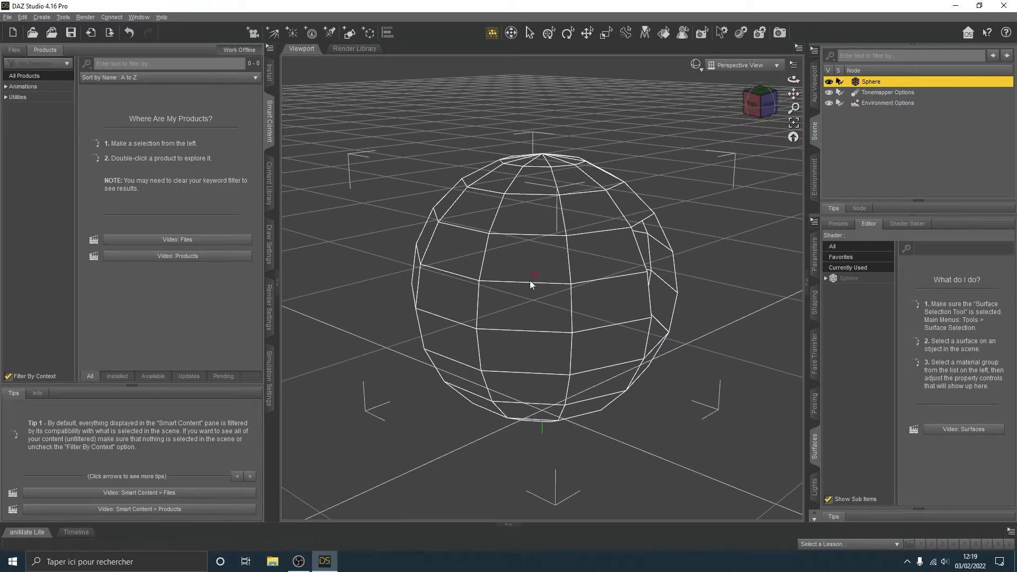
- Select a vertical column of three polygons on the sphere's right side and create a face group named "face"
drag(515, 247, 522, 371)
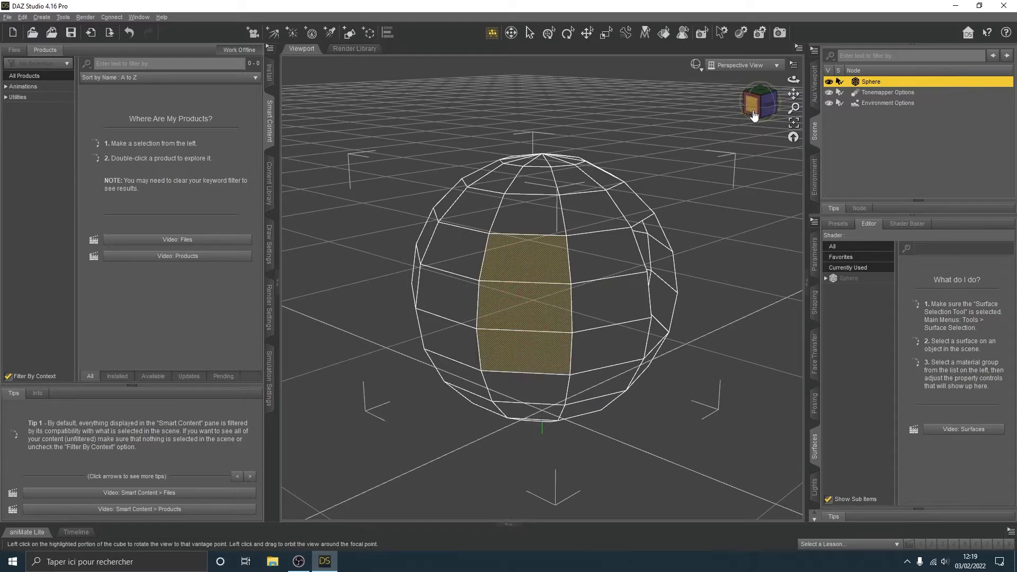
drag(758, 106, 577, 306)
right_click(547, 258)
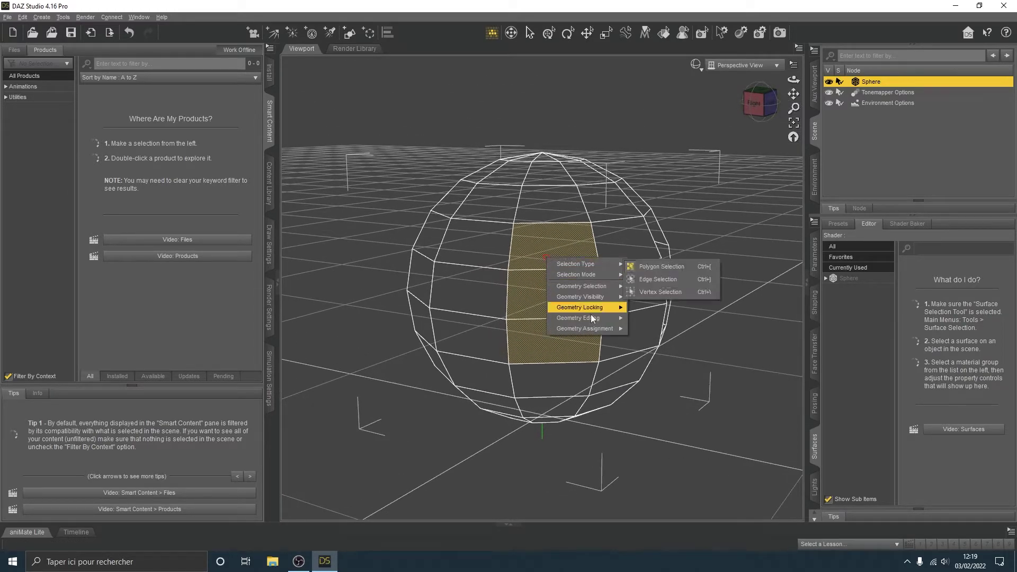
mouse_move(593, 320)
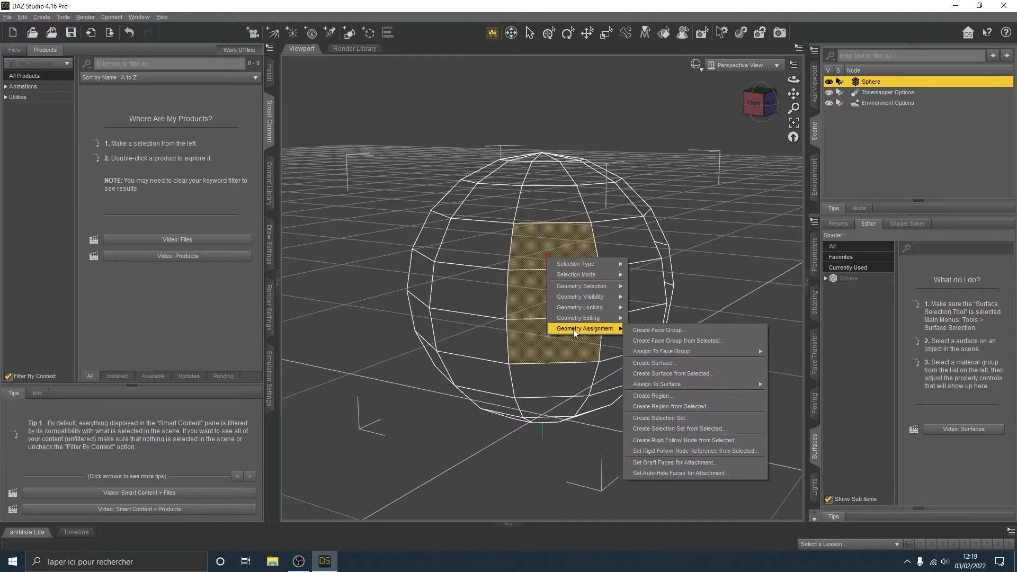
click(649, 333)
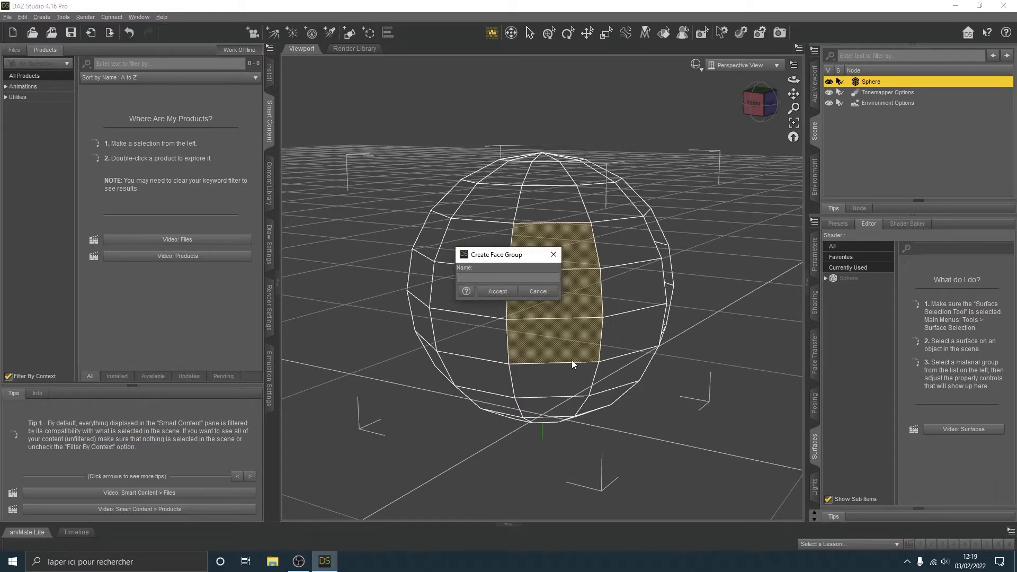
text(face)
key(Return)
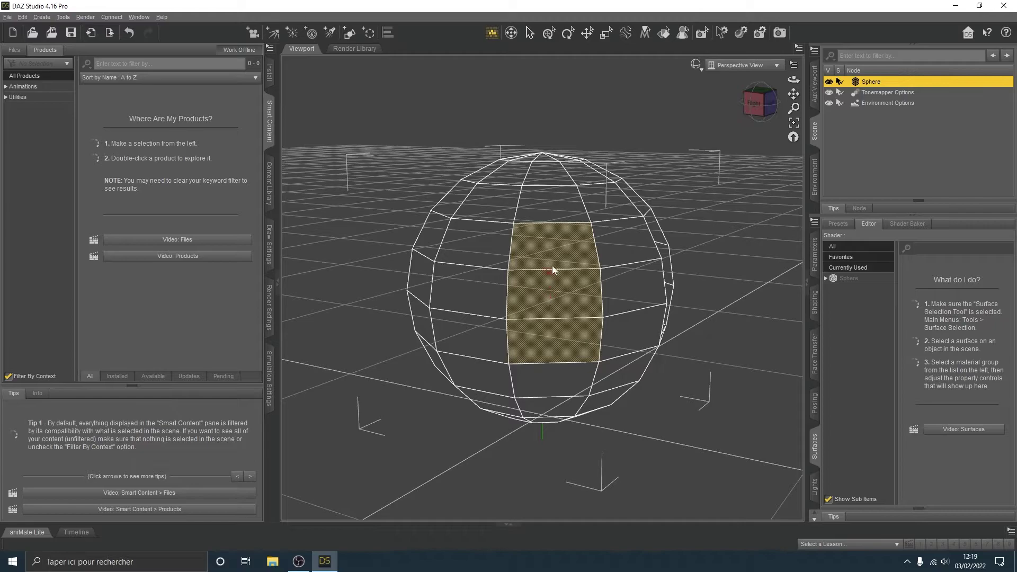
- Assign the three selected polygons on the sphere's right side to the existing face group "Test"
right_click(577, 253)
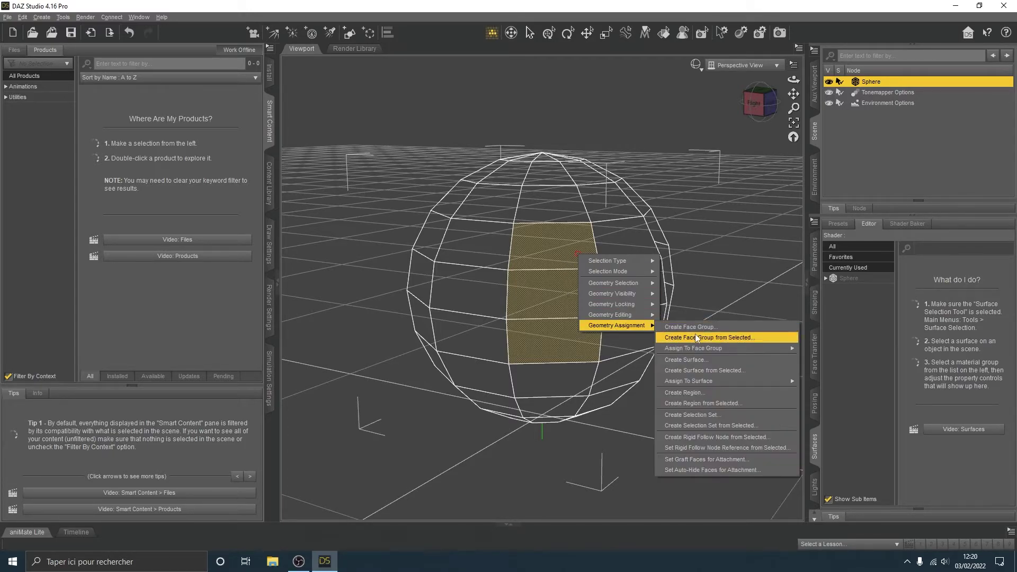
mouse_move(697, 347)
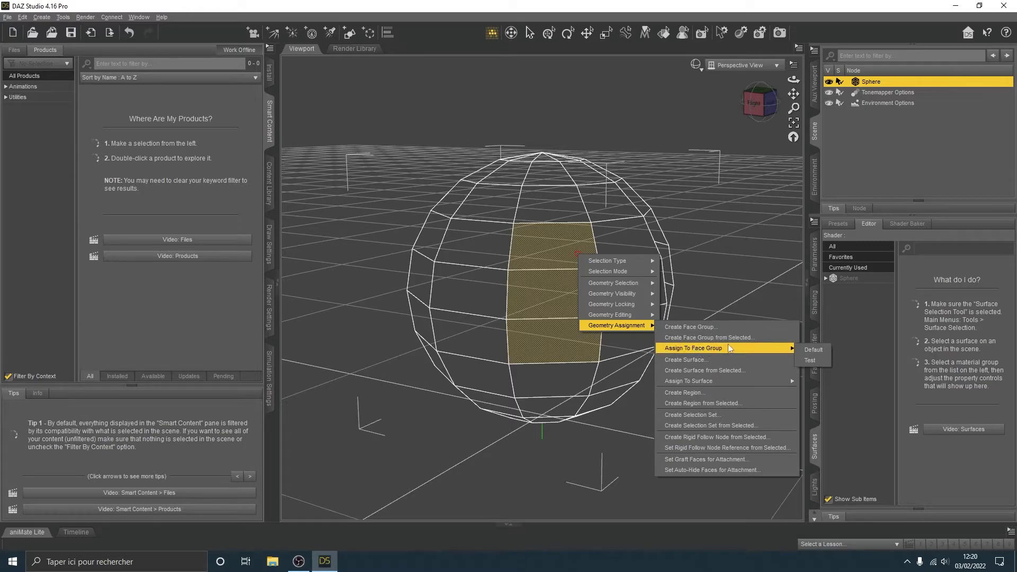
click(810, 360)
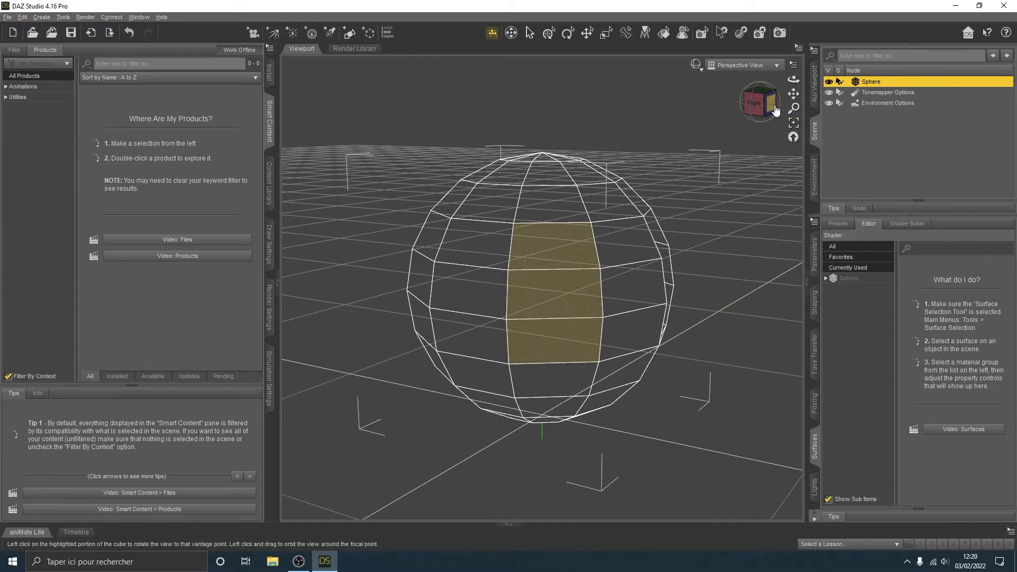
- Select a horizontal row of three polygons on the sphere's upper part and add the "Test" face group's polygons to the selection
click(775, 110)
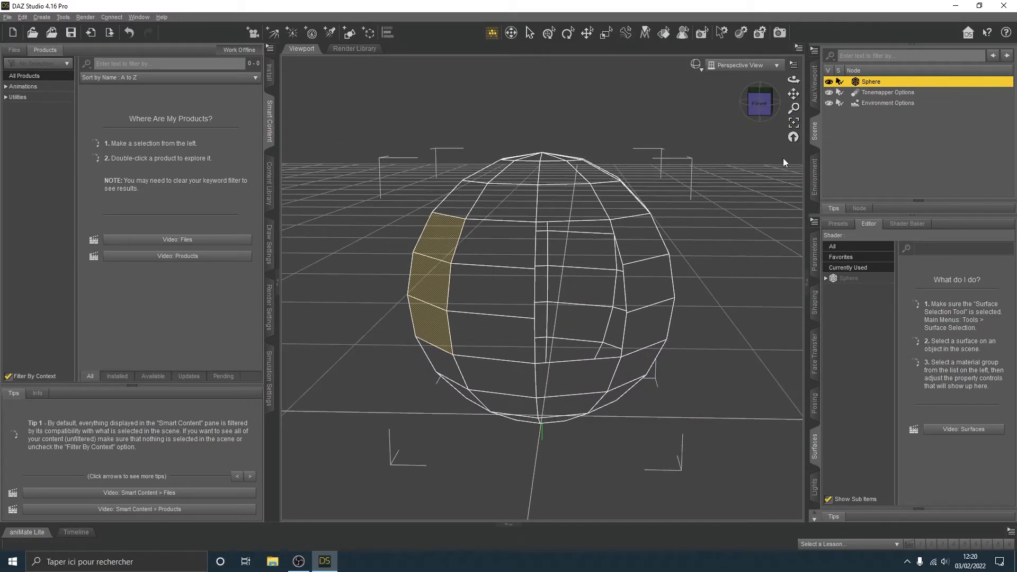
drag(760, 105, 739, 105)
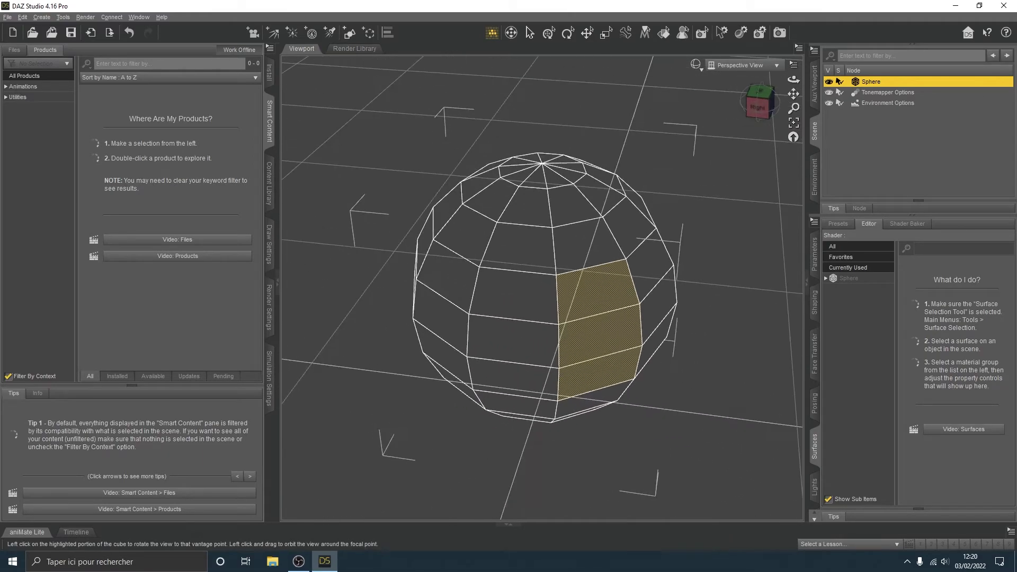
drag(457, 228, 569, 240)
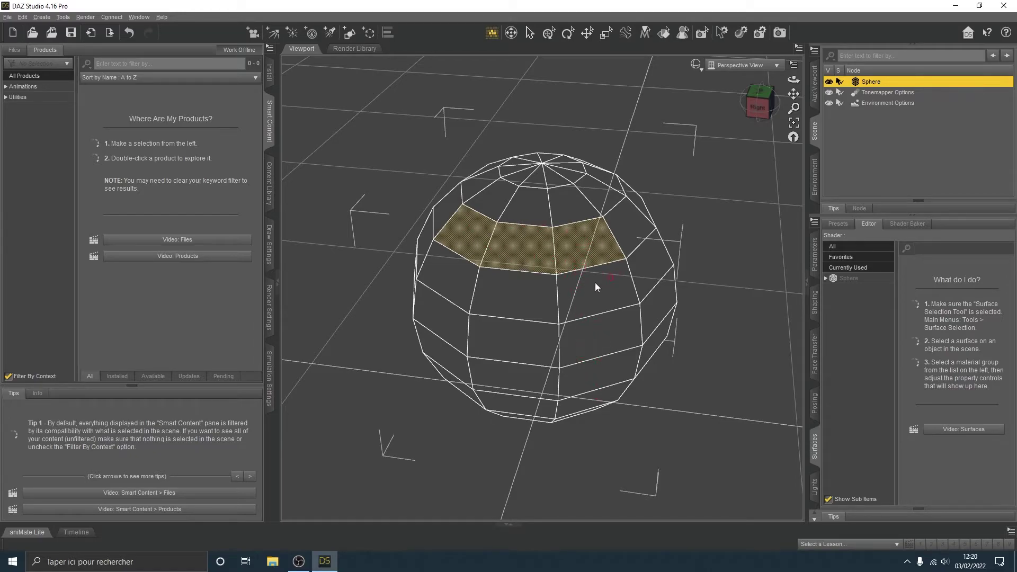
right_click(575, 259)
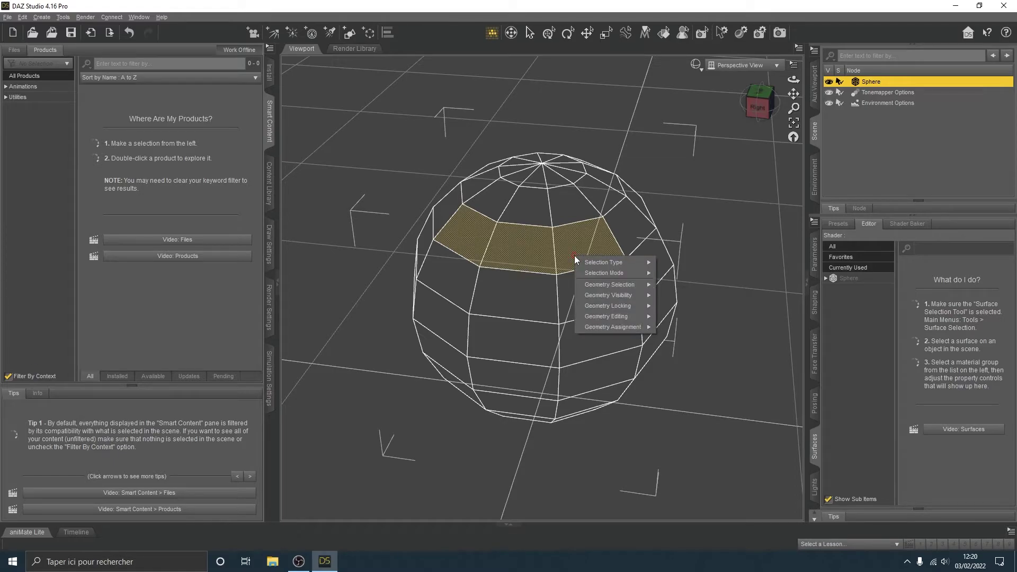
mouse_move(595, 285)
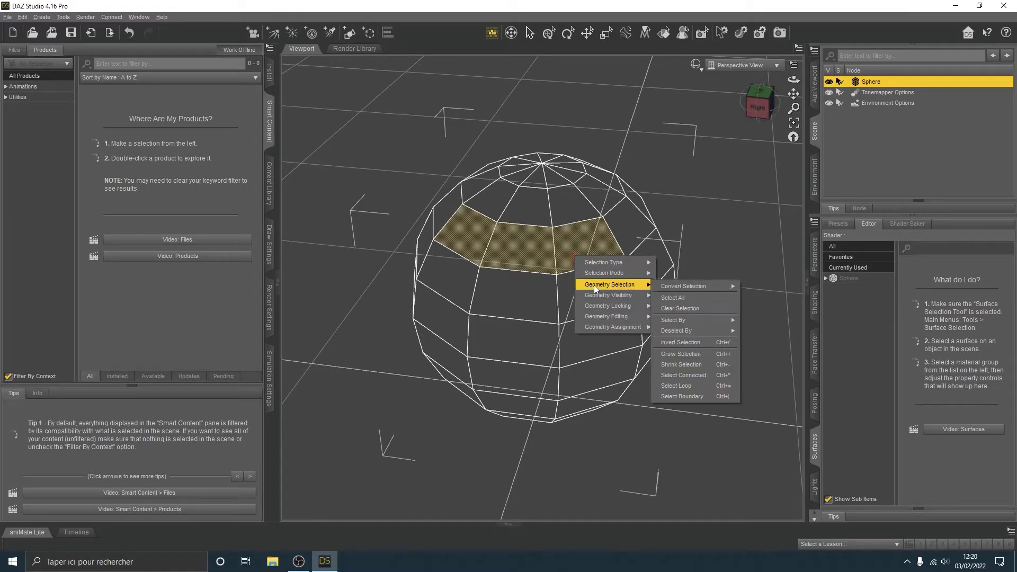
mouse_move(689, 321)
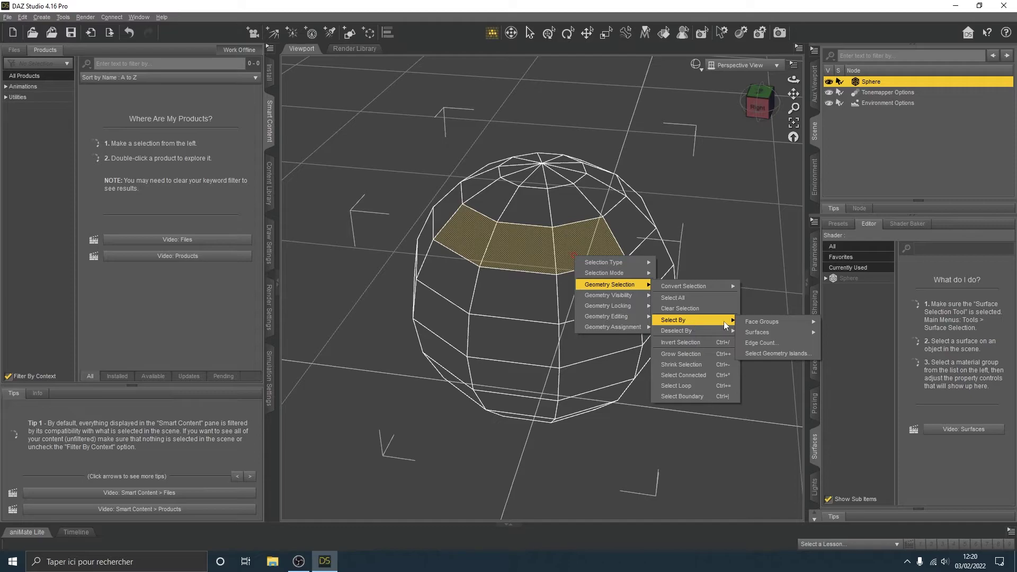
mouse_move(754, 321)
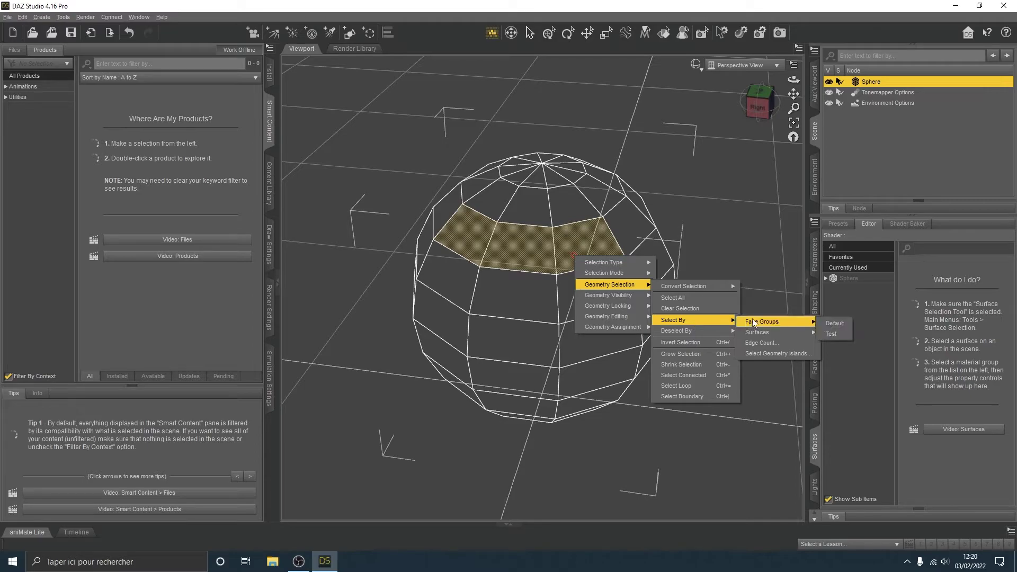
click(831, 335)
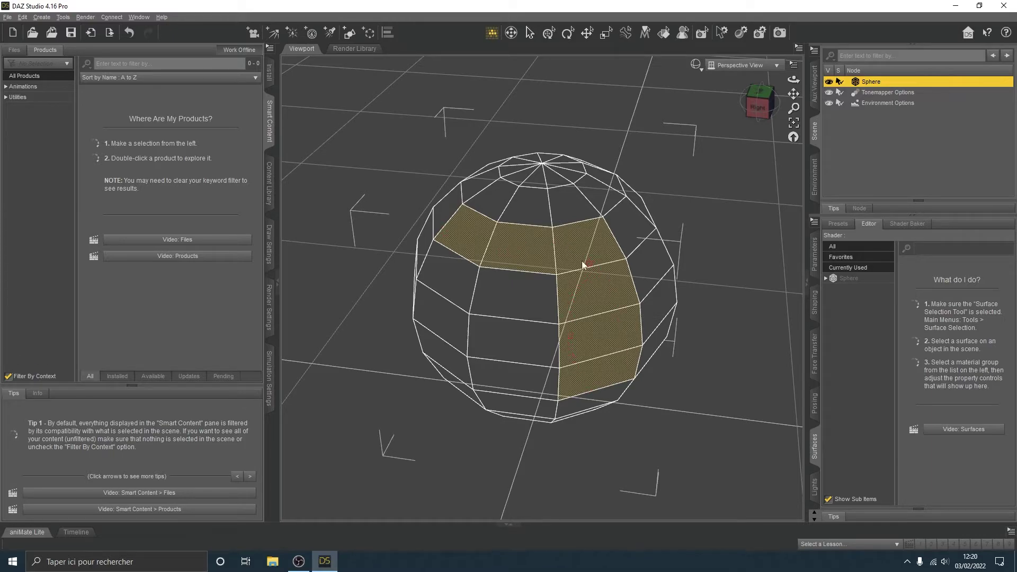
- Deselect the polygons belonging to the "Test" face group, keeping only the horizontal row selected
click(758, 116)
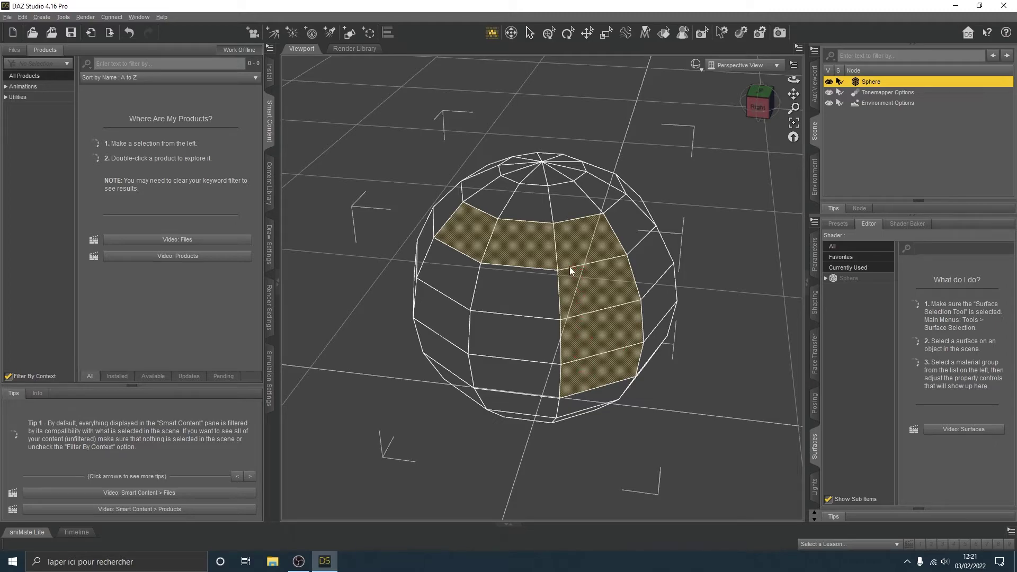
right_click(551, 249)
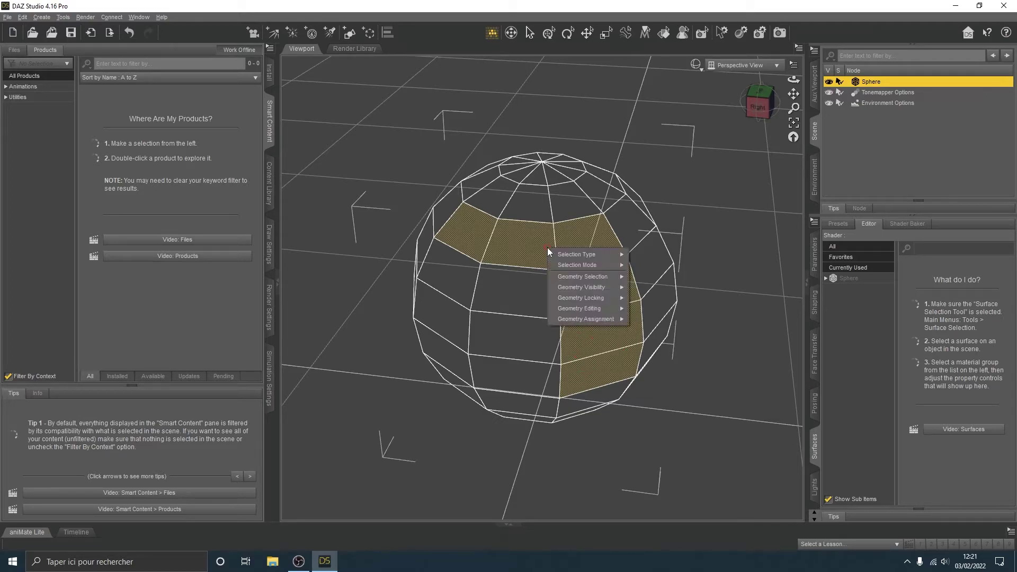
mouse_move(606, 276)
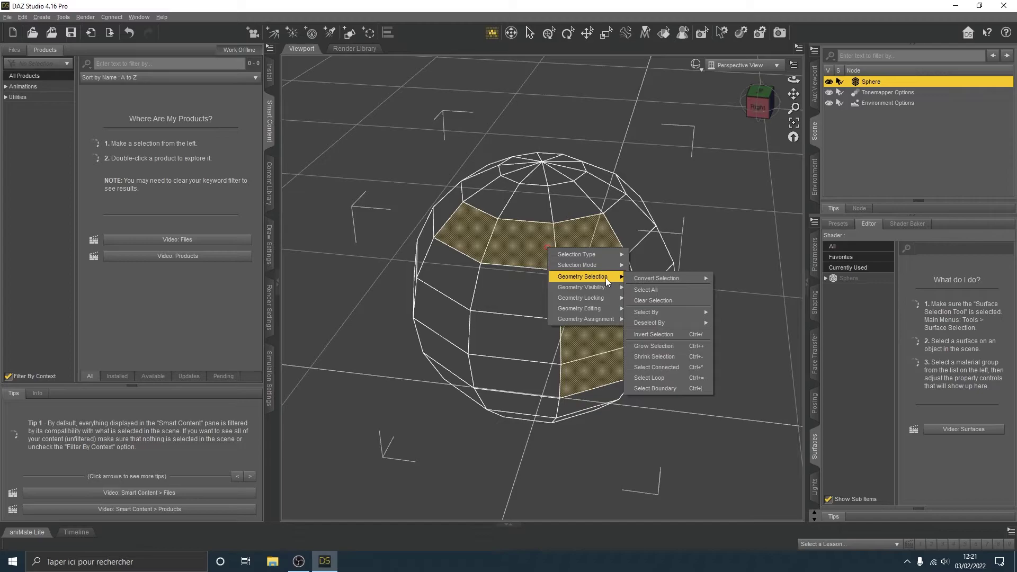
mouse_move(674, 323)
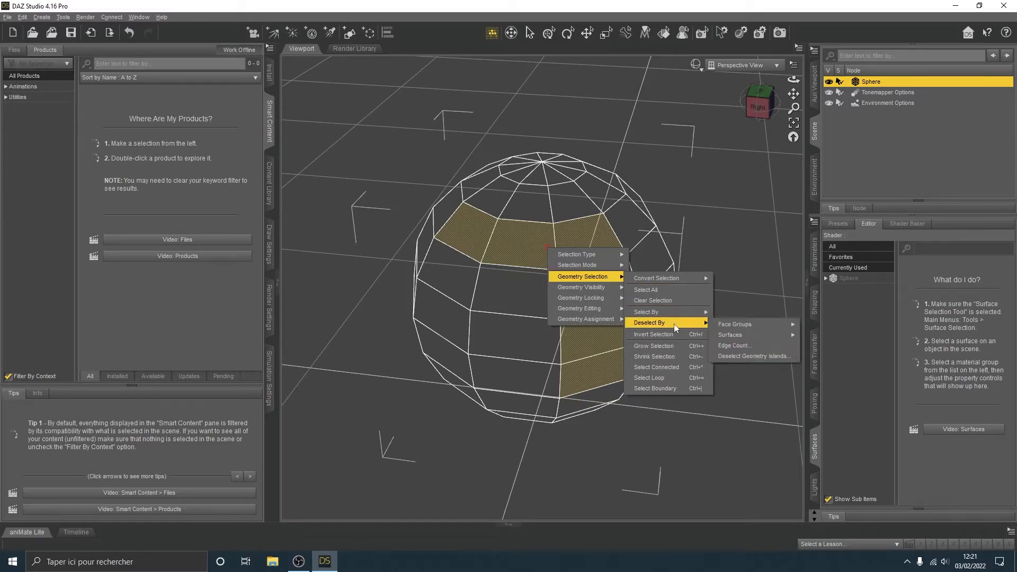
mouse_move(773, 324)
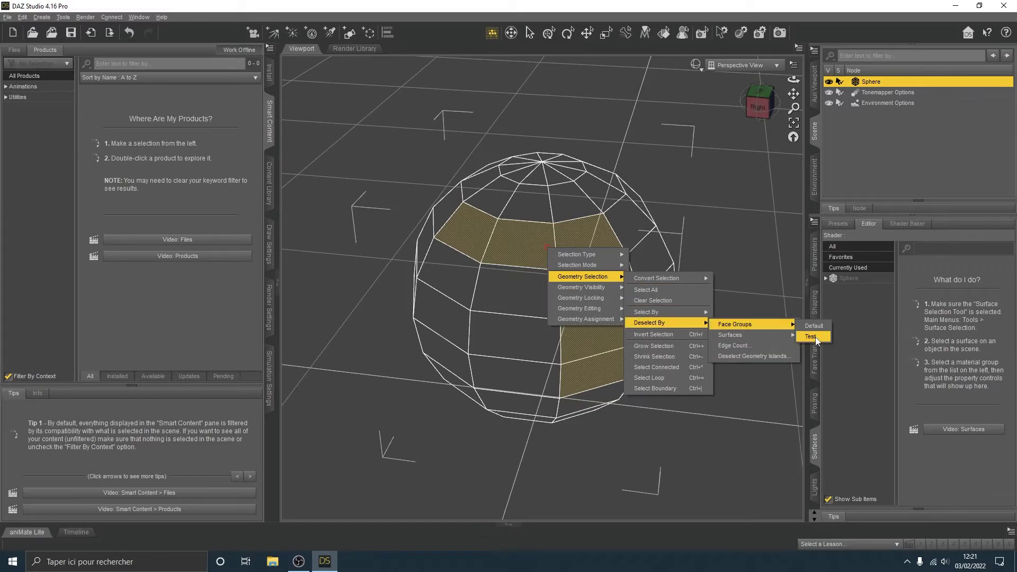
click(813, 338)
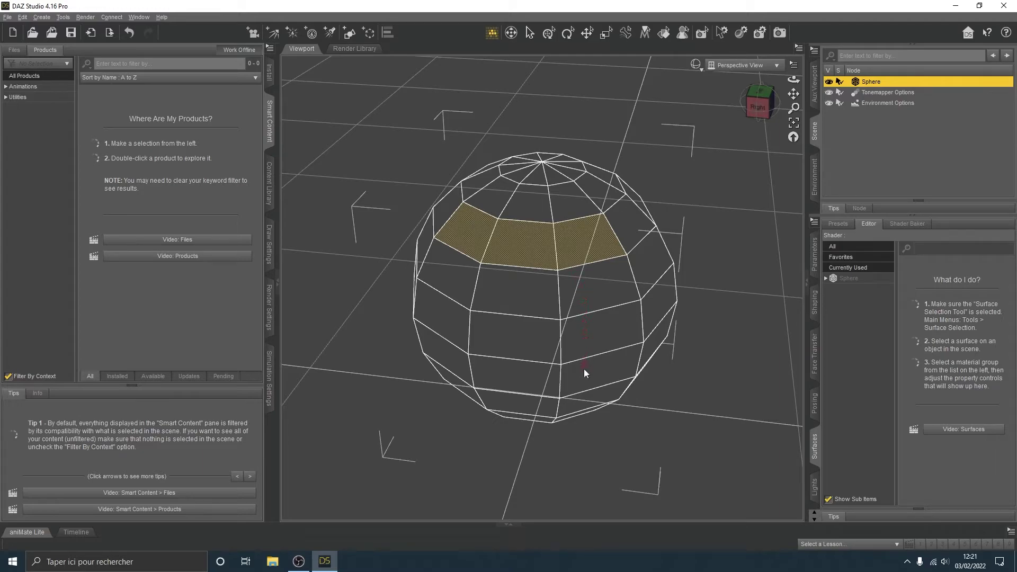
- Replace the selection with a vertical column of four polygons on the sphere's right side
right_click(531, 263)
mouse_move(569, 331)
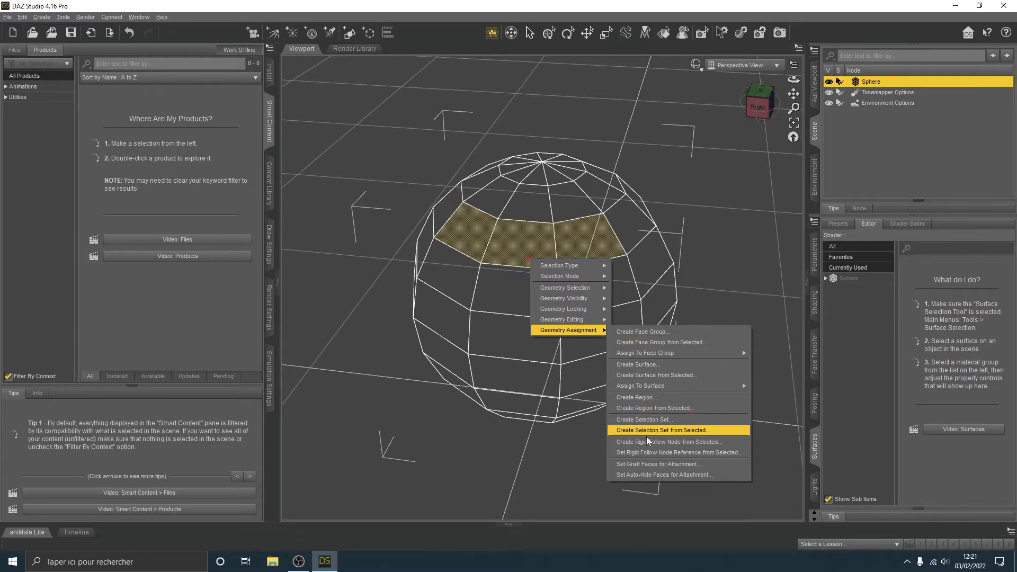
click(439, 281)
drag(759, 105, 529, 214)
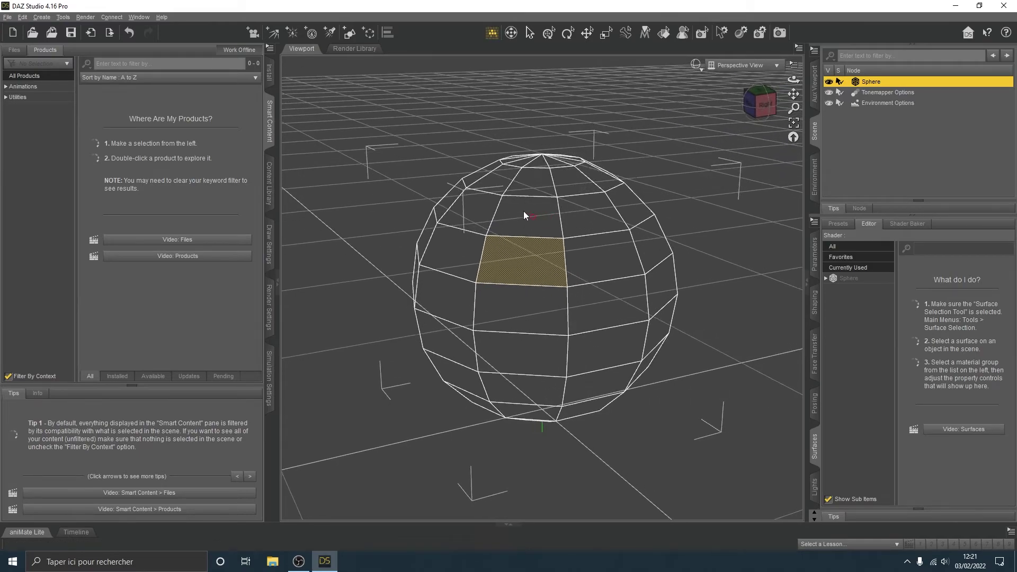
click(581, 275)
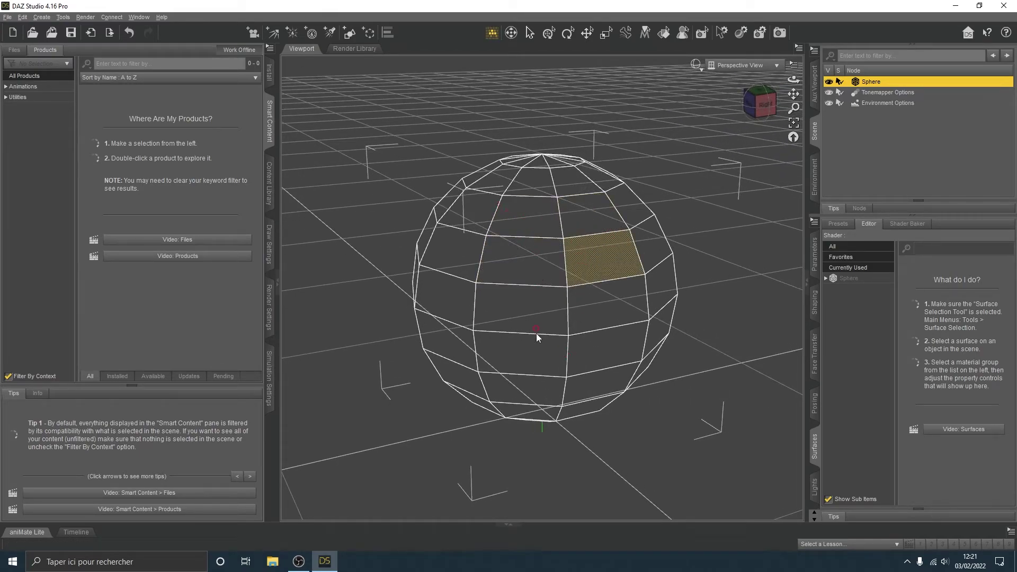
mouse_move(529, 250)
mouse_down()
mouse_move(509, 312)
mouse_move(520, 379)
mouse_up()
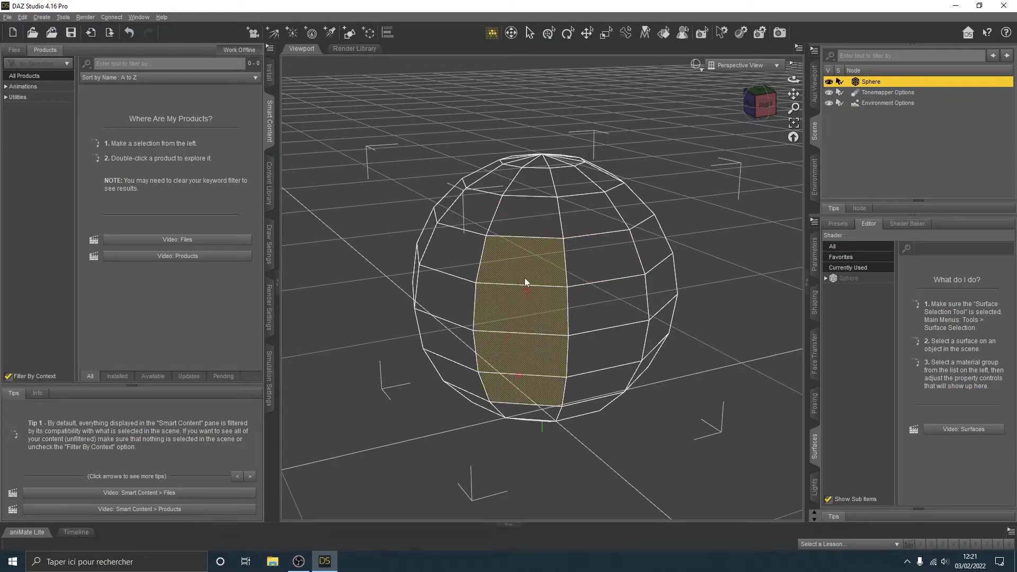
- Create a new surface named "Surface ball" from the selected column of four polygons
right_click(518, 254)
mouse_move(578, 326)
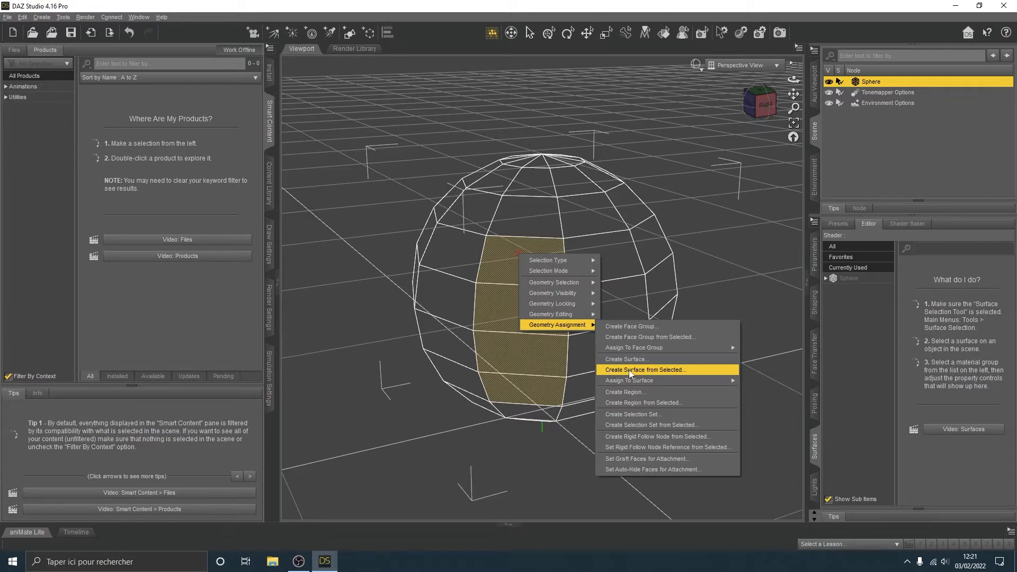
click(660, 370)
click(482, 276)
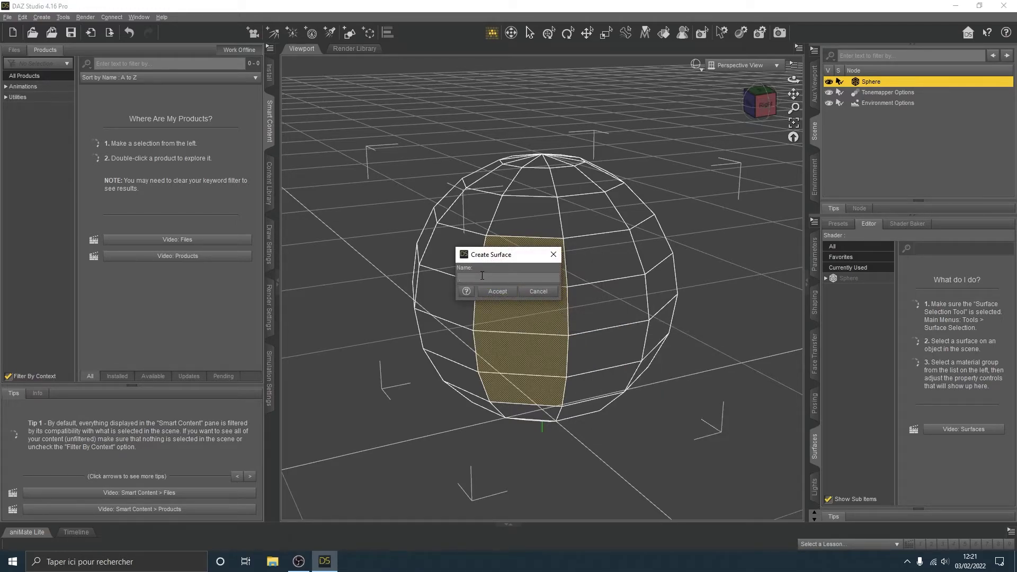
text(Surface ball)
key(Return)
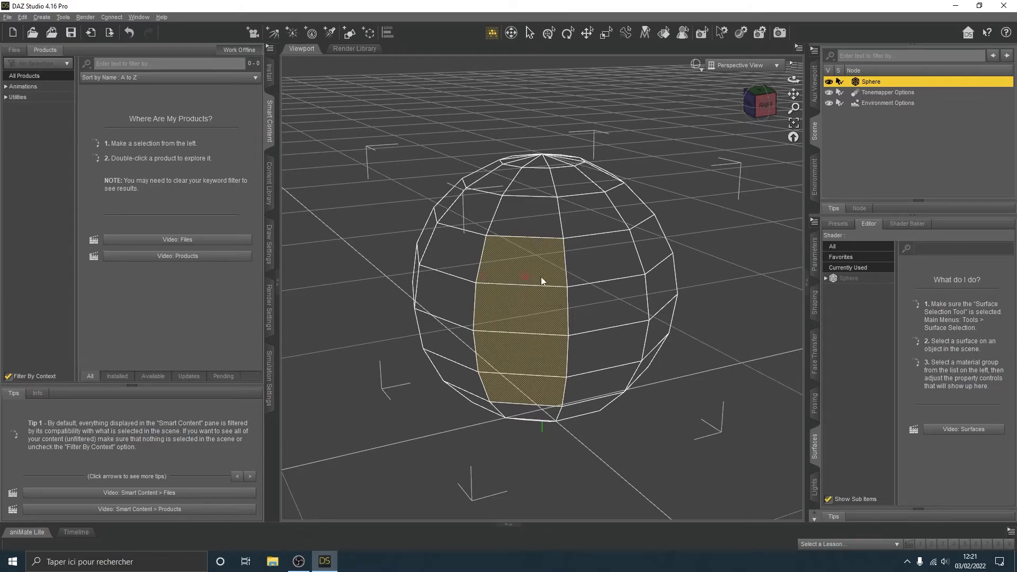
- Apply the Iray Asphalt shader to the sphere's "Surface ball" surface
click(825, 278)
click(853, 291)
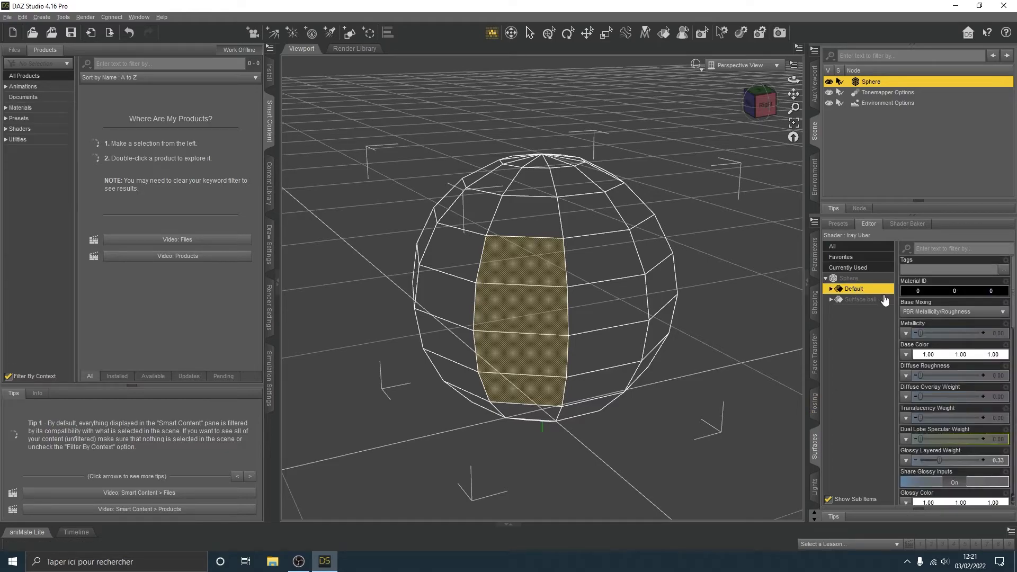
click(864, 301)
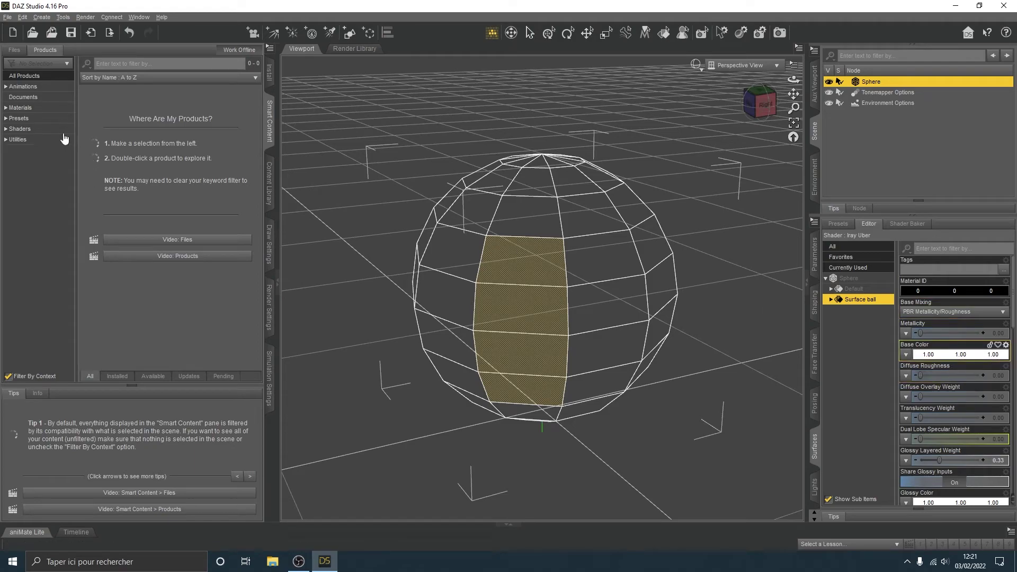
click(6, 129)
click(24, 183)
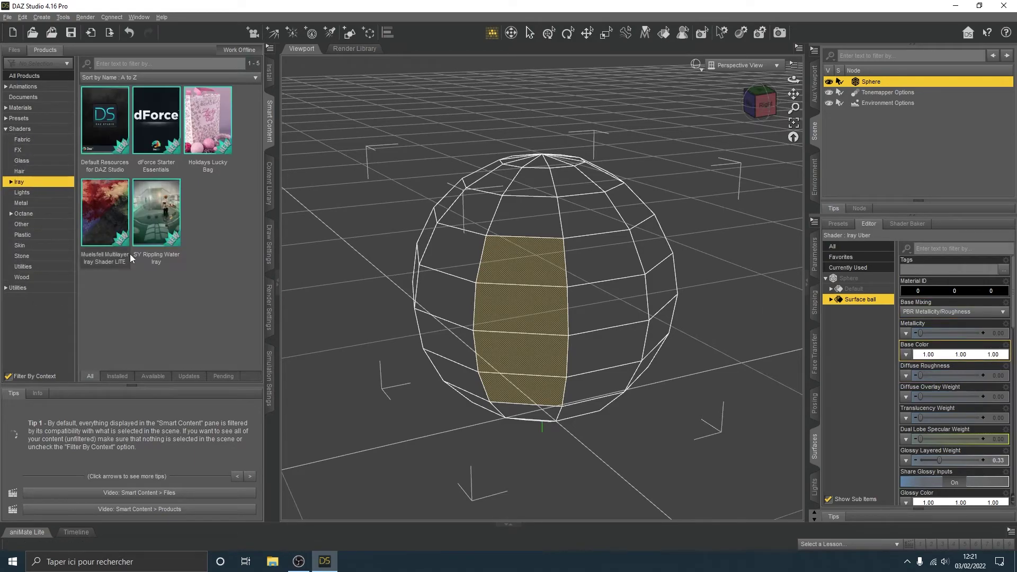
click(14, 50)
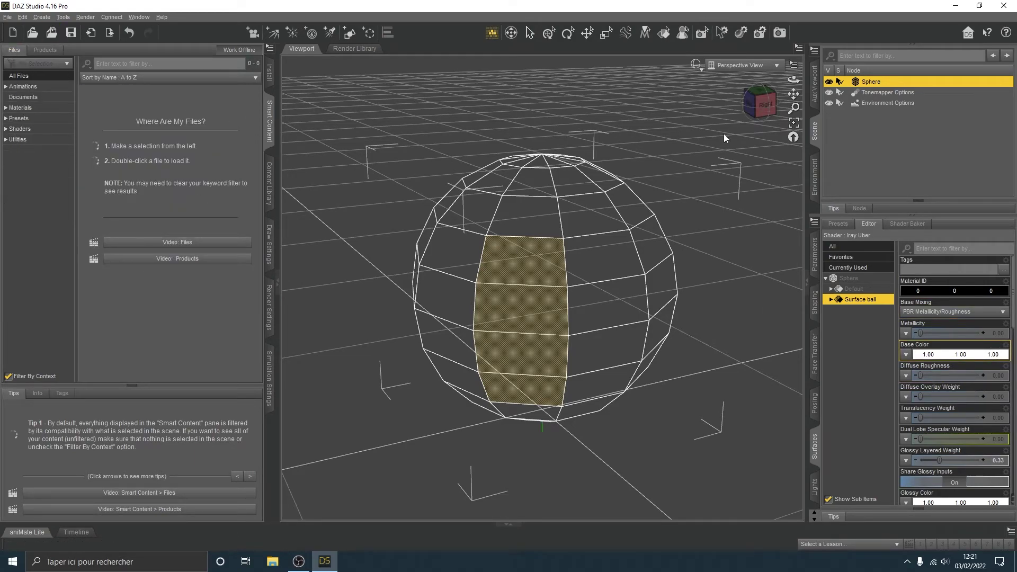
click(6, 129)
click(10, 183)
click(30, 193)
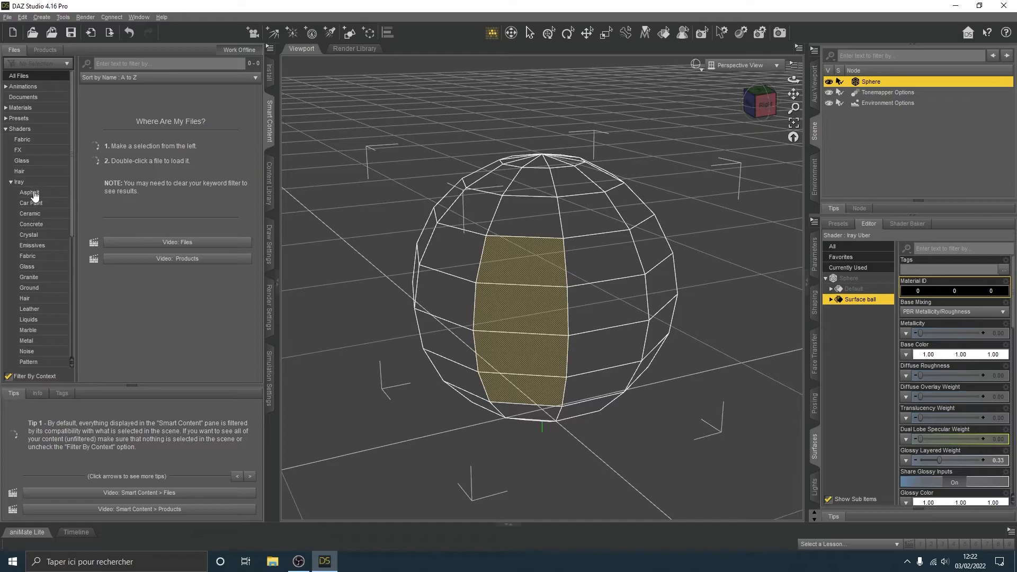
click(105, 112)
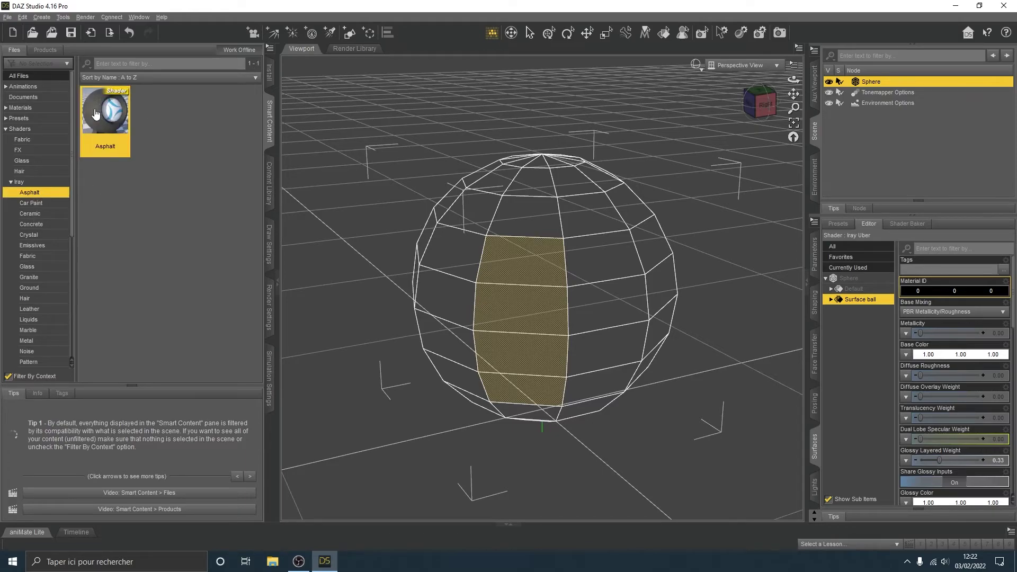
- Apply the Iray shader Car Paint - Cranberry to the sphere's Default surface and show the viewport in NVIDIA Iray
click(855, 290)
click(31, 216)
click(32, 225)
click(33, 236)
click(42, 257)
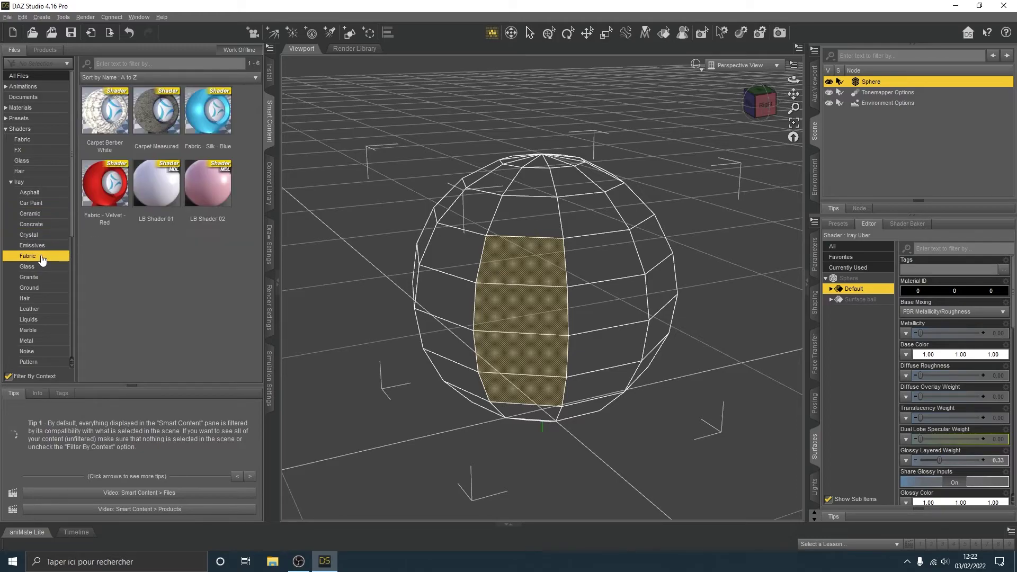
click(40, 267)
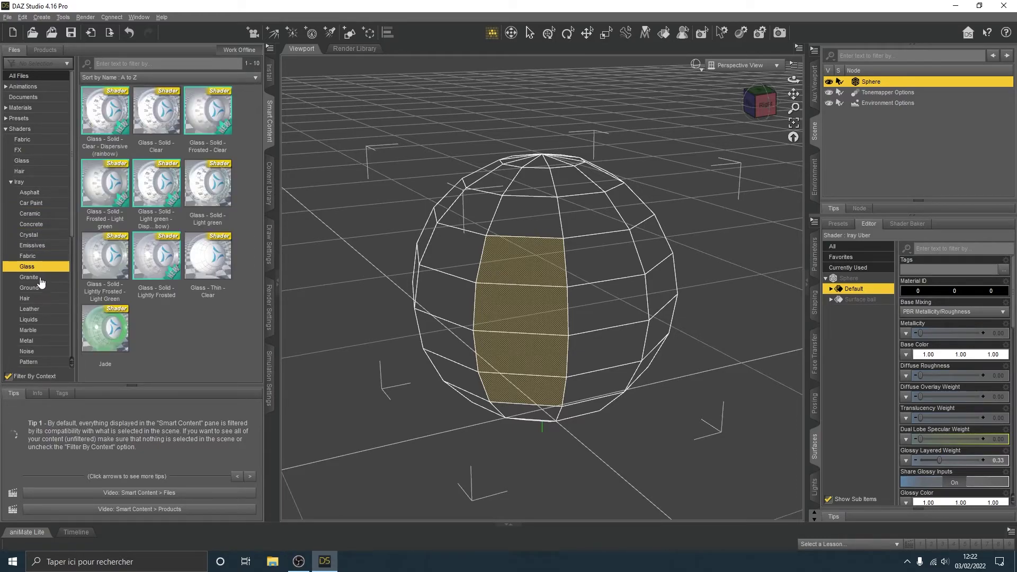
click(32, 203)
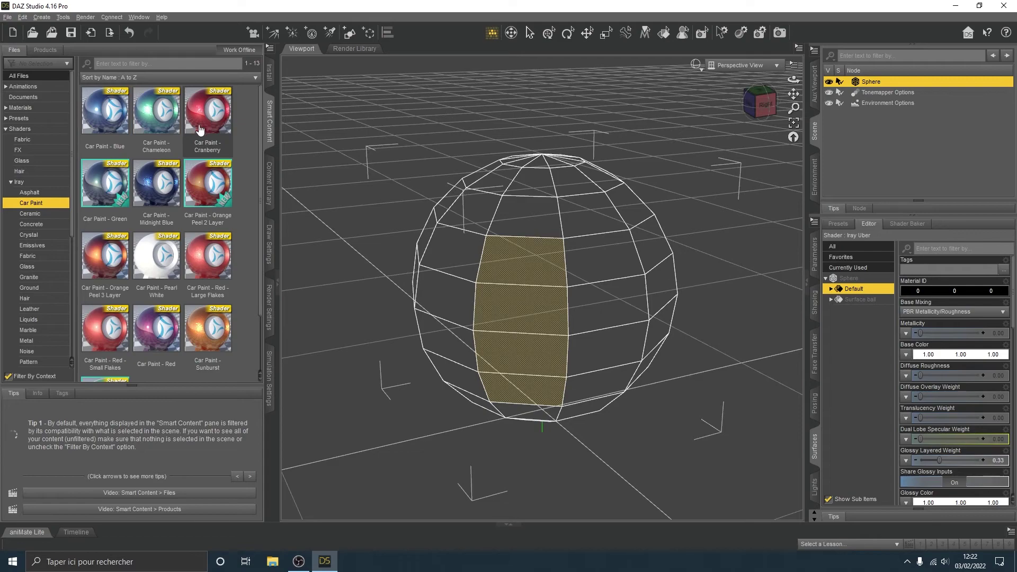
double_click(209, 127)
click(696, 64)
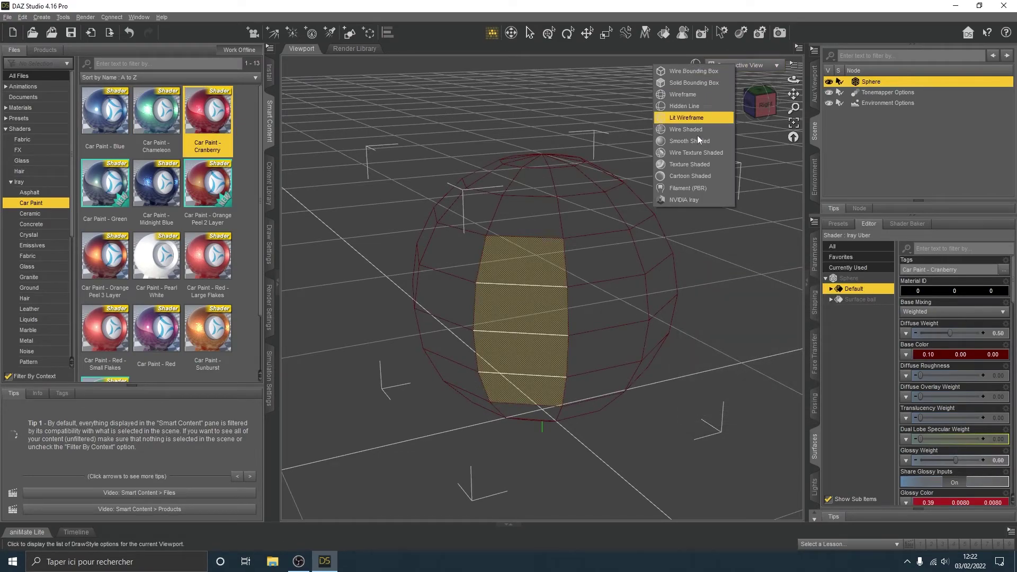
click(685, 201)
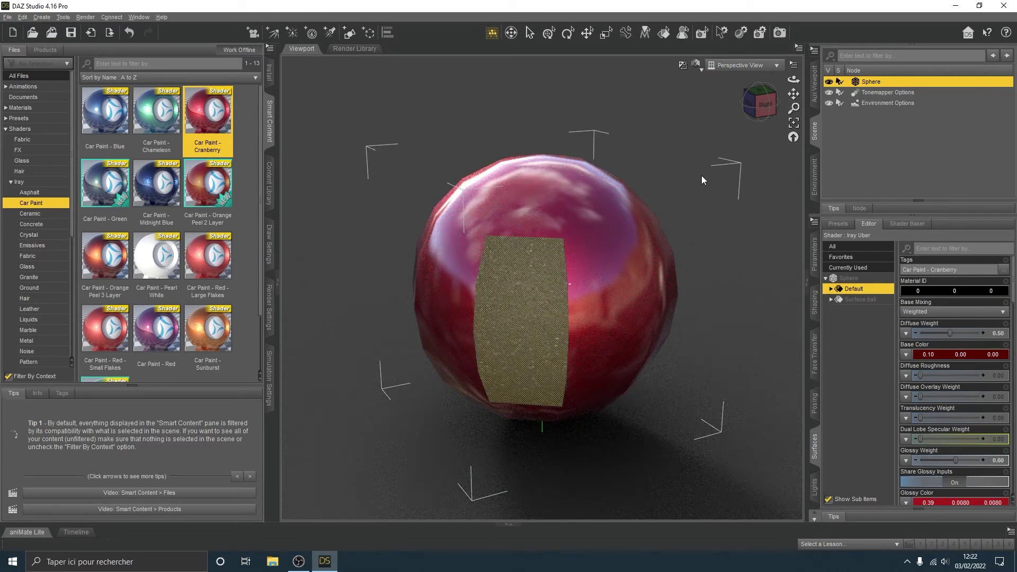
- Deselect the sphere using the Universal tool to view both shaders, and switch the viewport to Hidden Line display
click(549, 33)
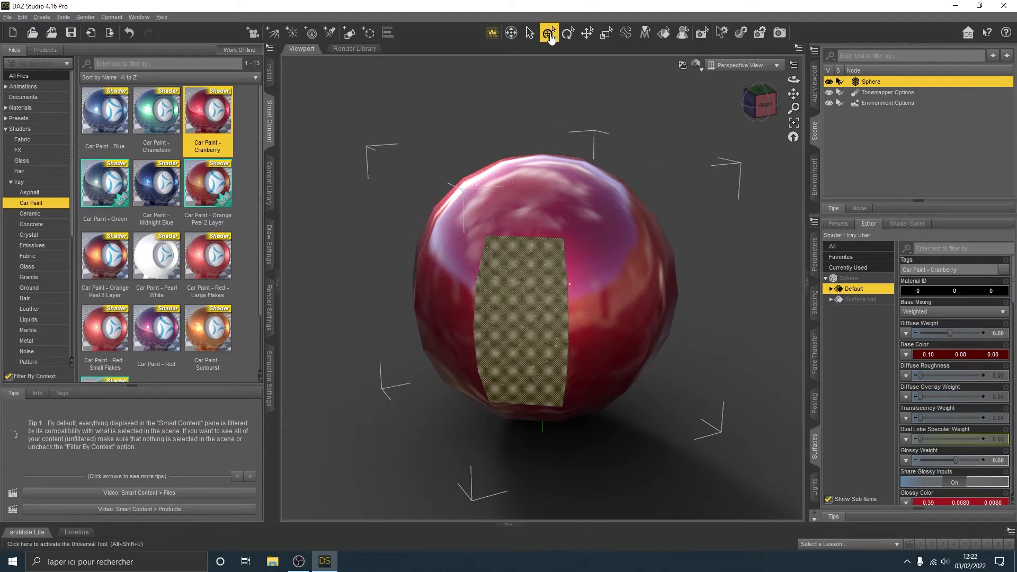
click(566, 82)
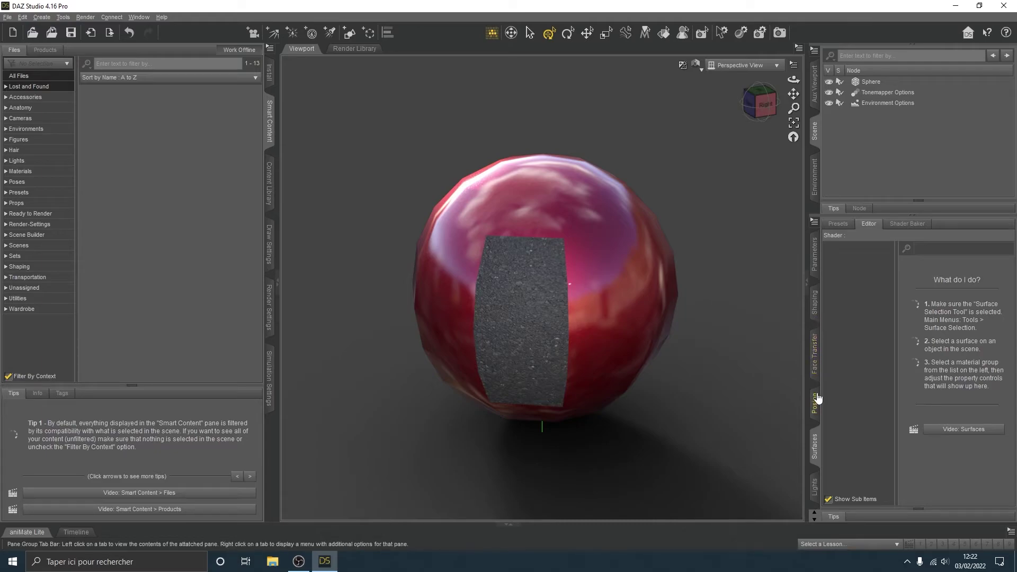
click(696, 64)
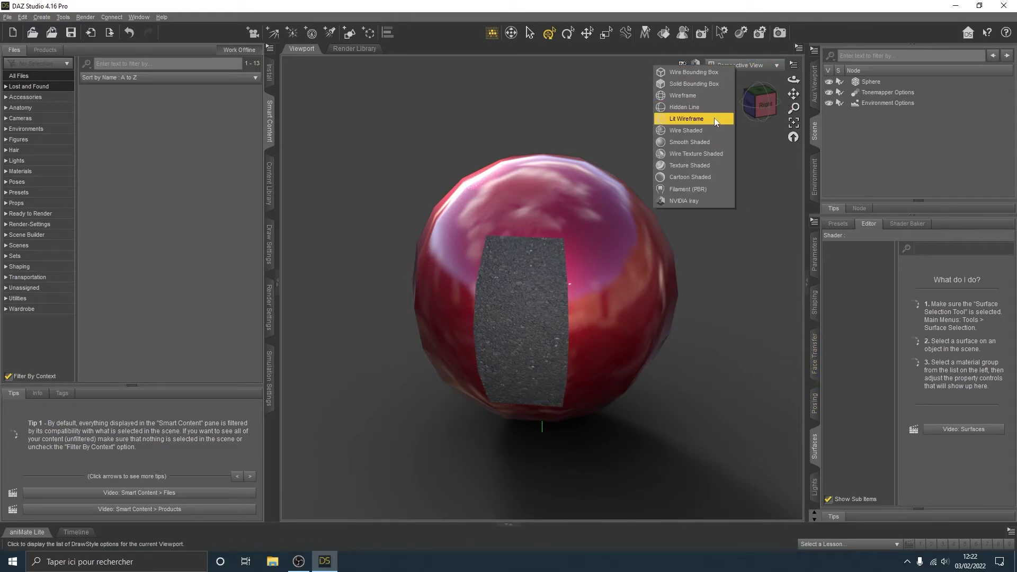
click(689, 106)
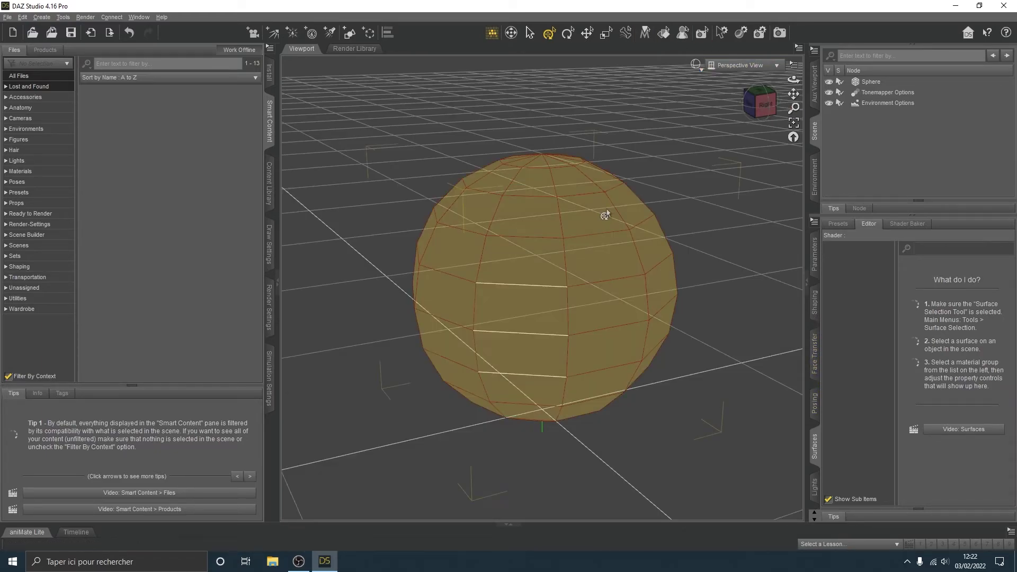
- Select the sphere again and activate the Geometry Editor on it
click(603, 254)
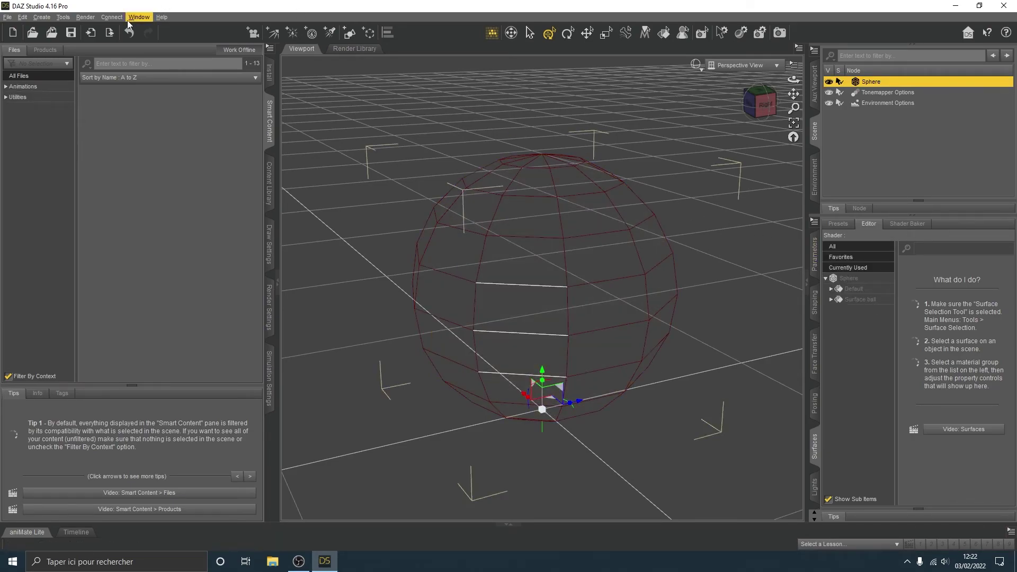
click(63, 17)
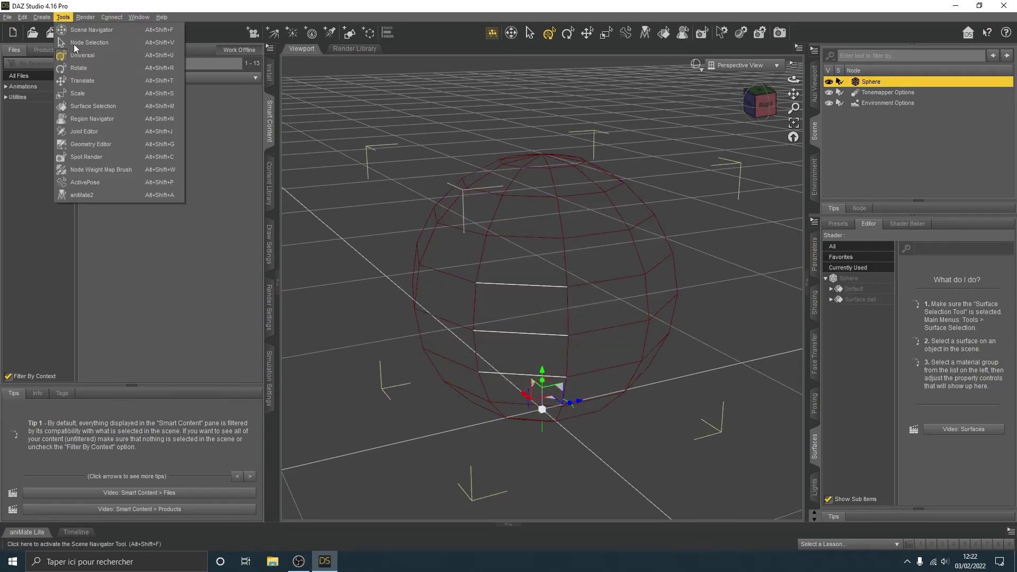
click(98, 145)
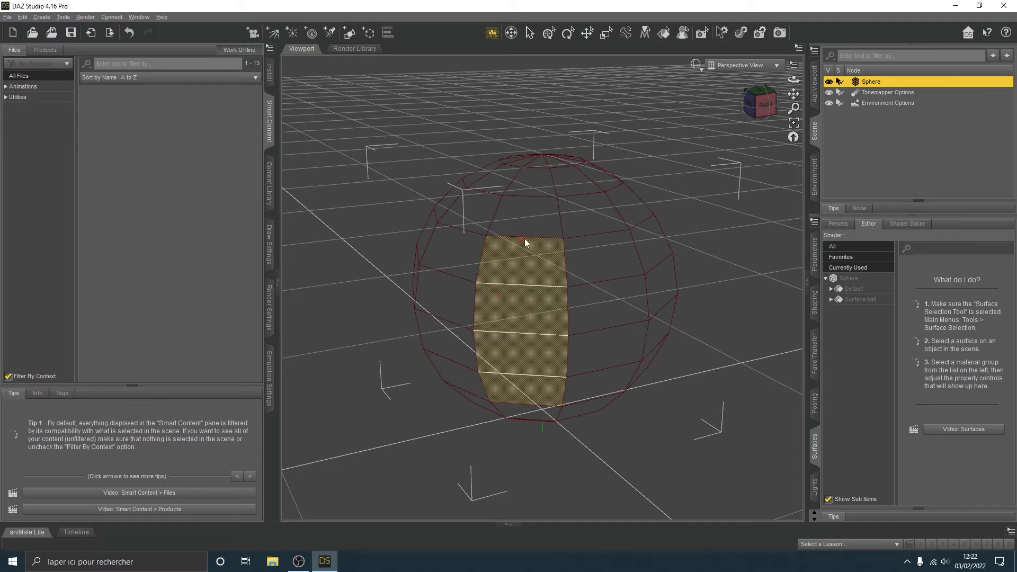
right_click(528, 267)
mouse_move(583, 341)
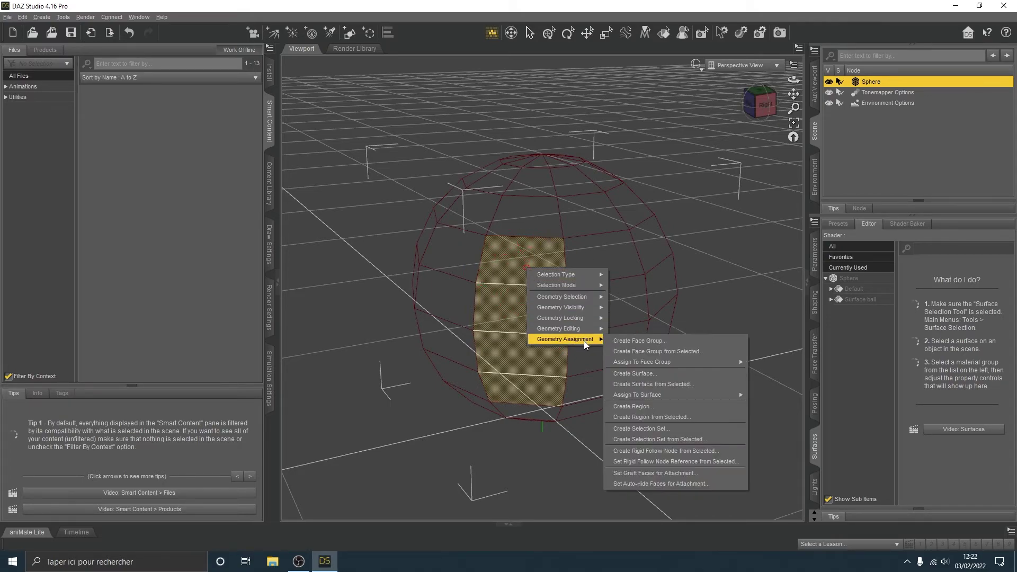
mouse_move(583, 308)
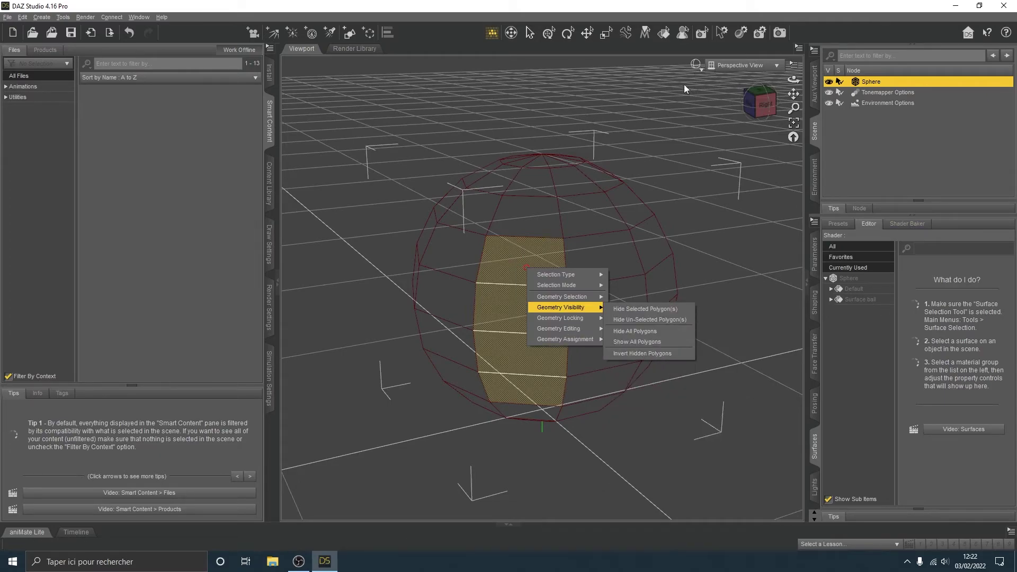
- Preview the sphere in Smooth Shaded display and return the viewport to Hidden Line
click(699, 66)
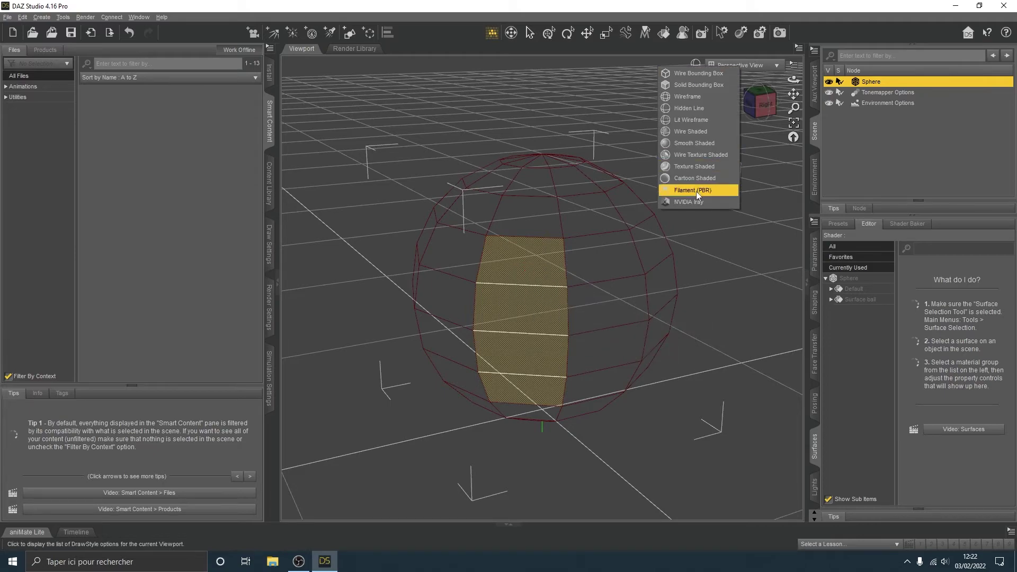
click(692, 142)
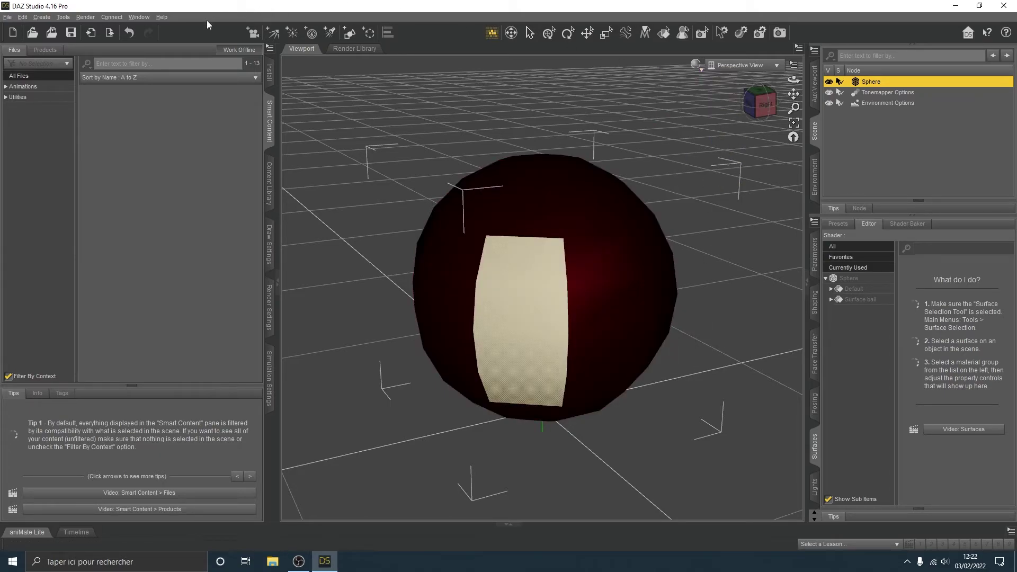
click(697, 65)
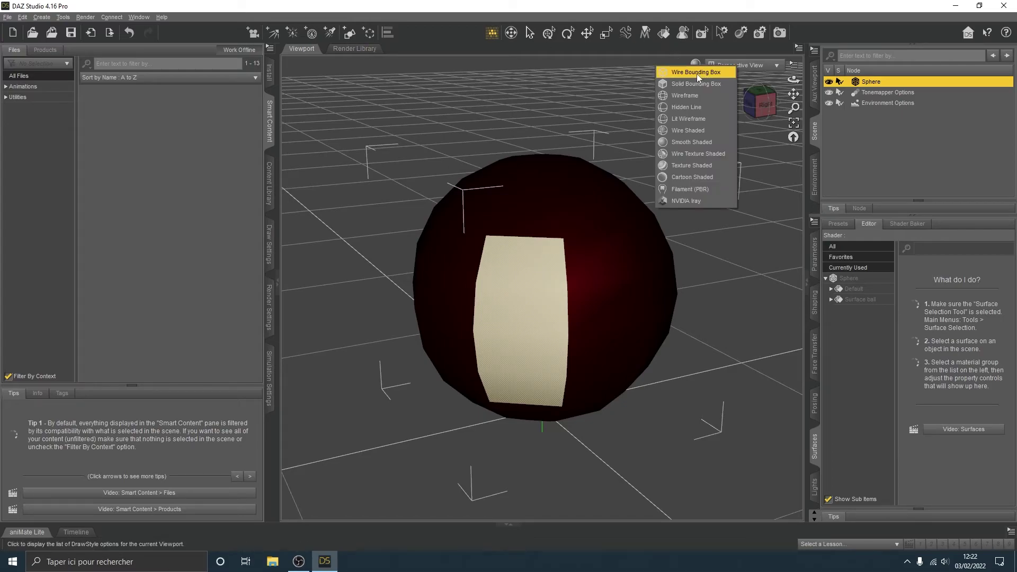
click(696, 107)
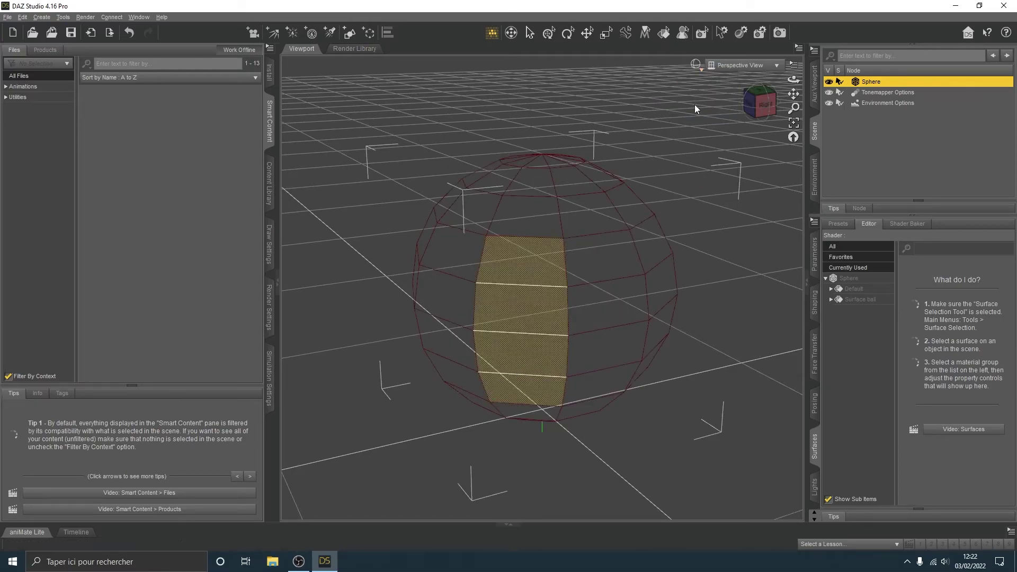
- Create a rigid follow node named "node" from the selected column of four polygons
right_click(515, 261)
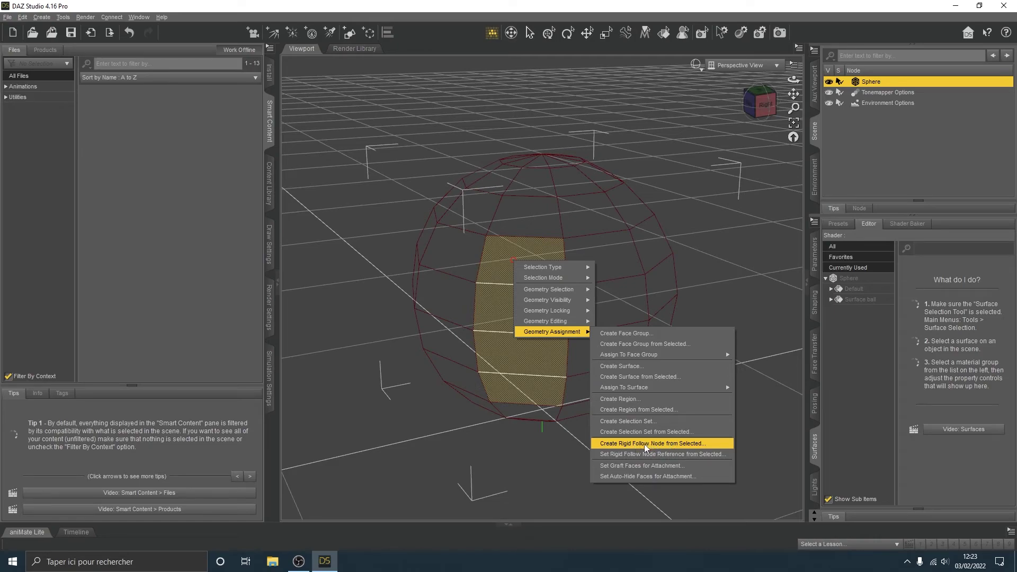
click(669, 444)
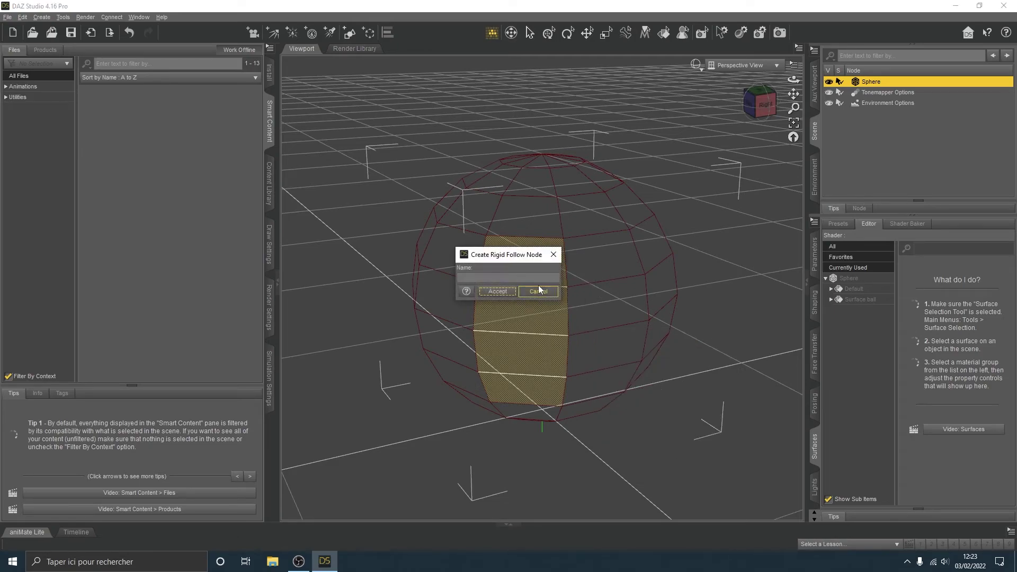
text(node)
click(510, 291)
- Expand the sphere's hierarchy, select the rigid follow node and examine its position on the sphere from different angles
click(848, 82)
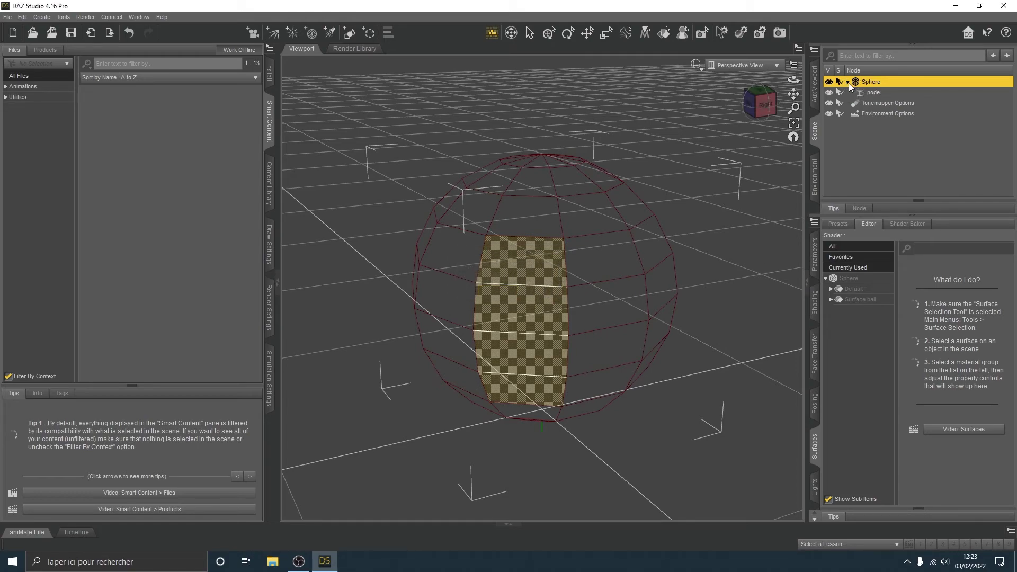
click(876, 94)
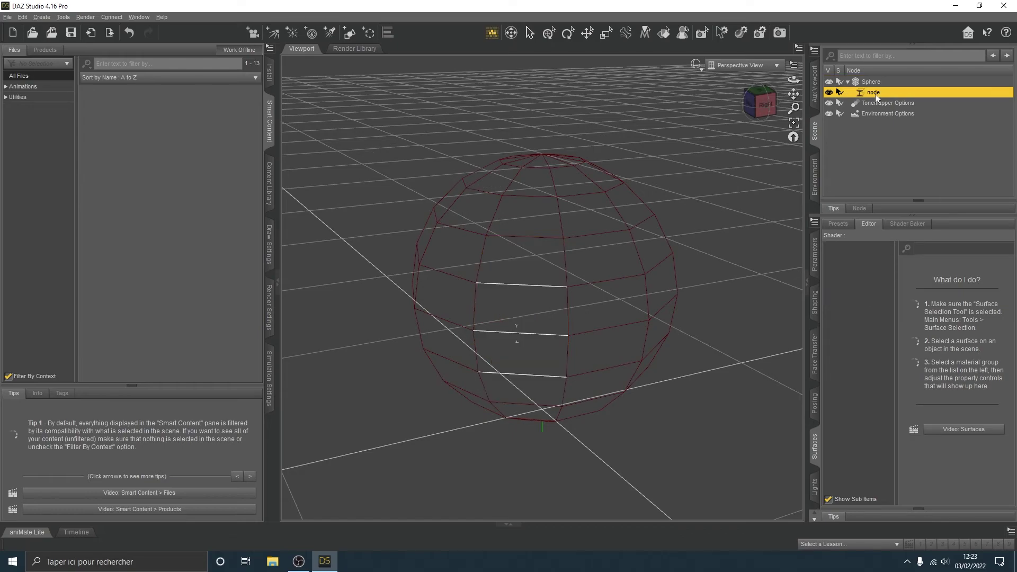
click(754, 106)
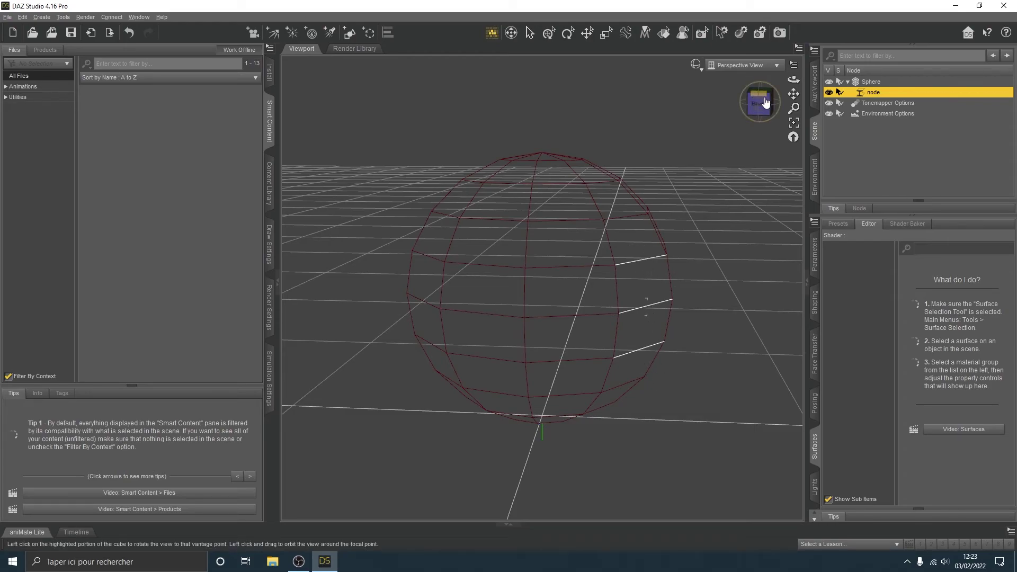
click(748, 104)
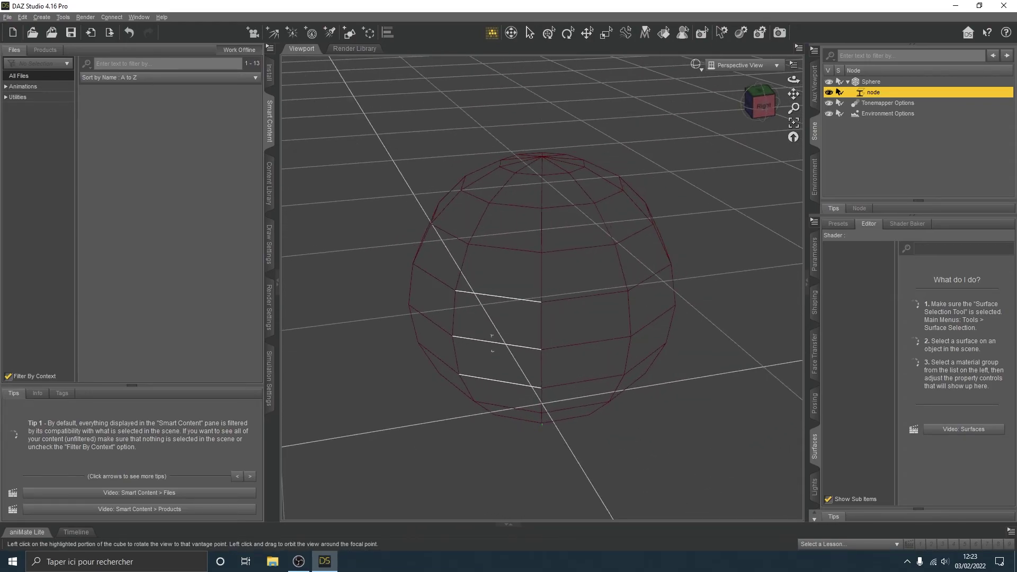
- Reselect the sphere and bring up the Geometry Assignment commands for its selected polygons
click(867, 82)
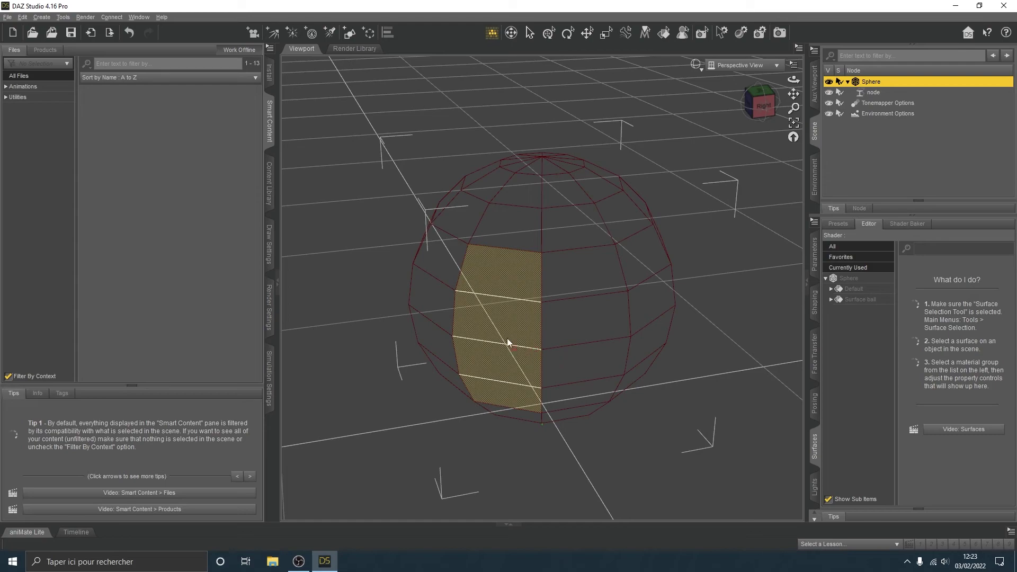
right_click(503, 302)
mouse_move(552, 374)
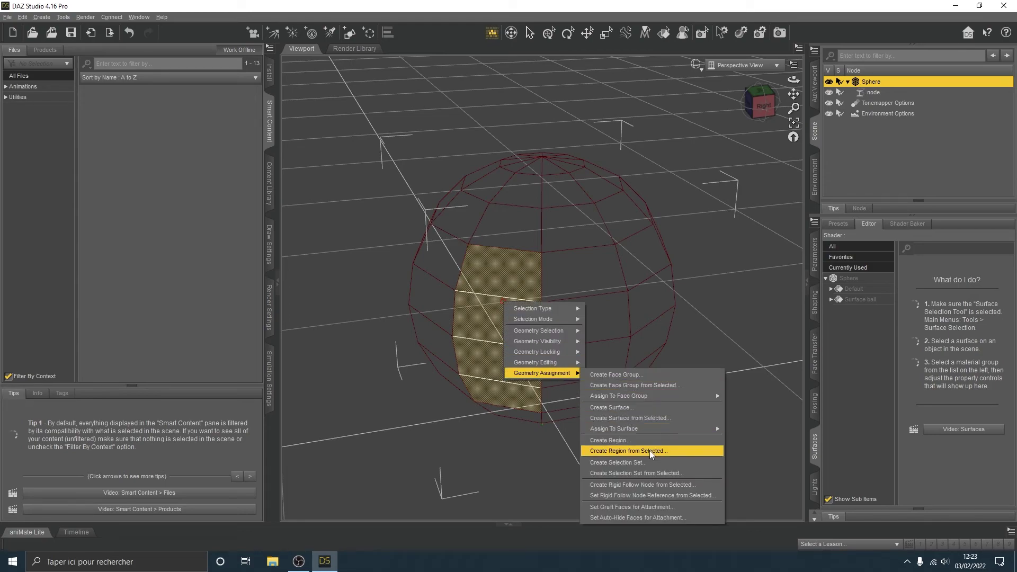